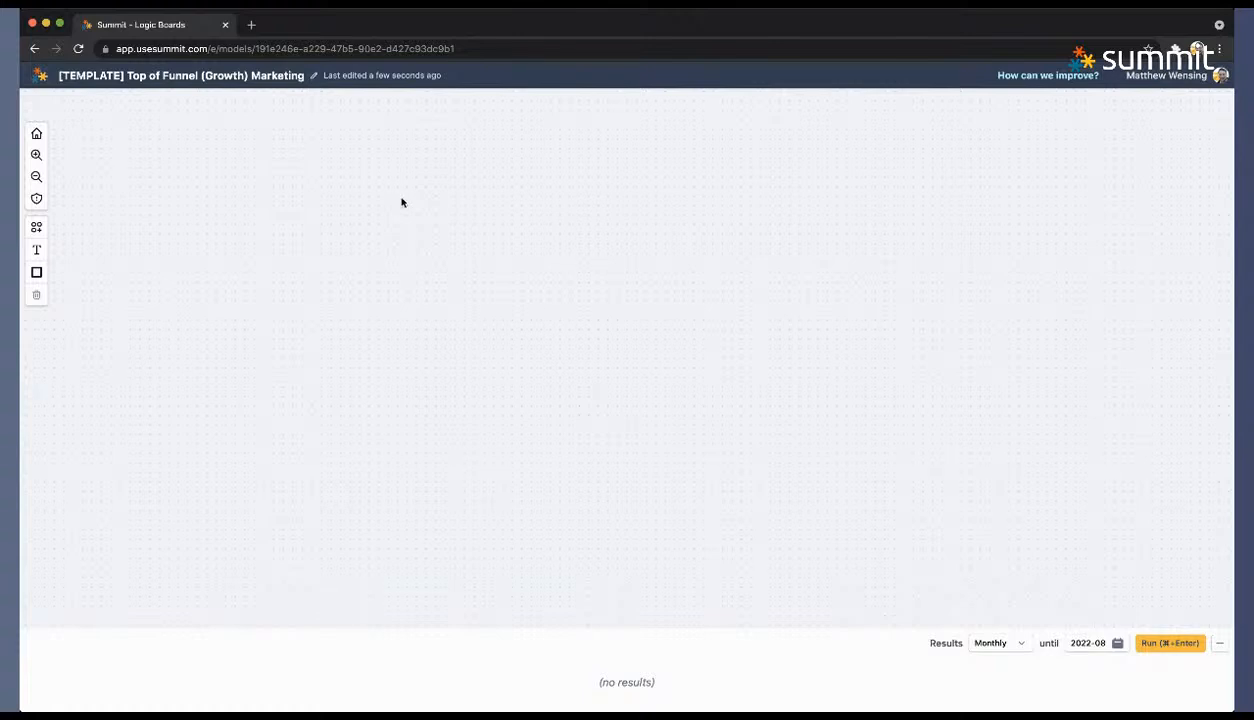
Step: Add a new Untitled node to the blank canvas of the Top of Funnel (Growth) Marketing template
double_click(578, 303)
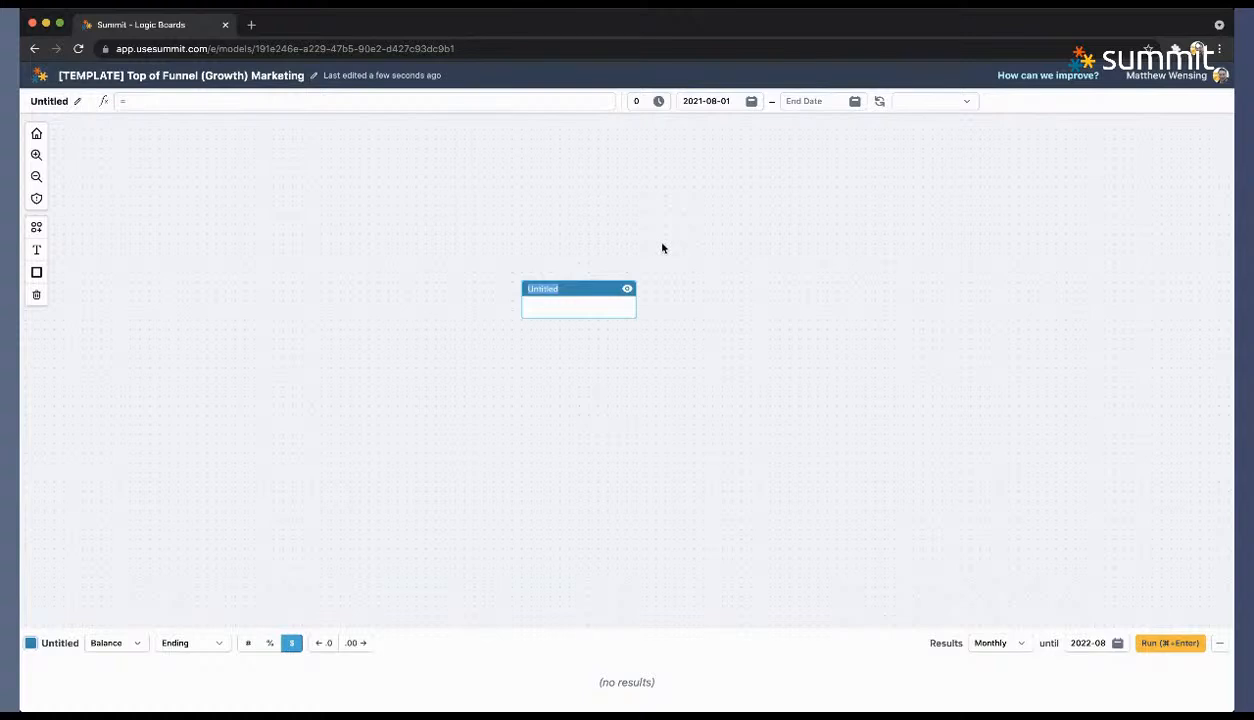
Step: Name the node Bank Account with formula =Pool(300k) and calculate its $300,000 result
text(Bank Account)
key(Return)
text(=)
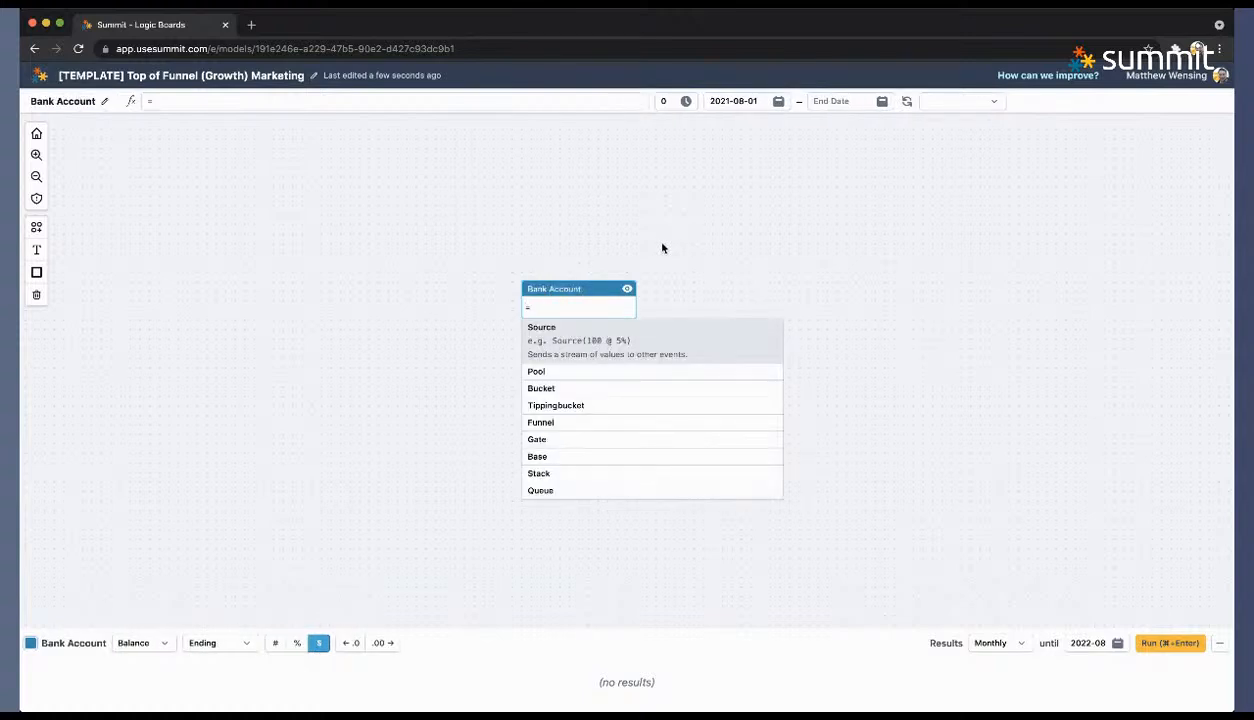
text(Pool()
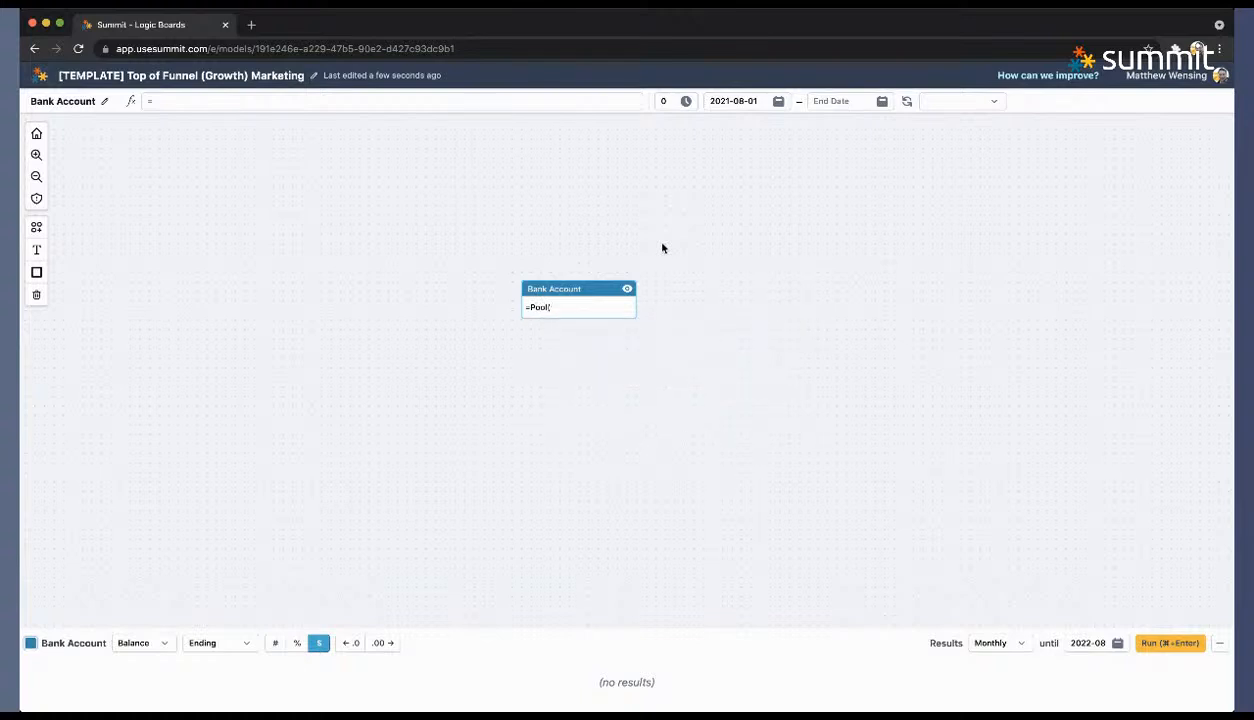
text(300k))
click(438, 441)
click(558, 287)
click(32, 645)
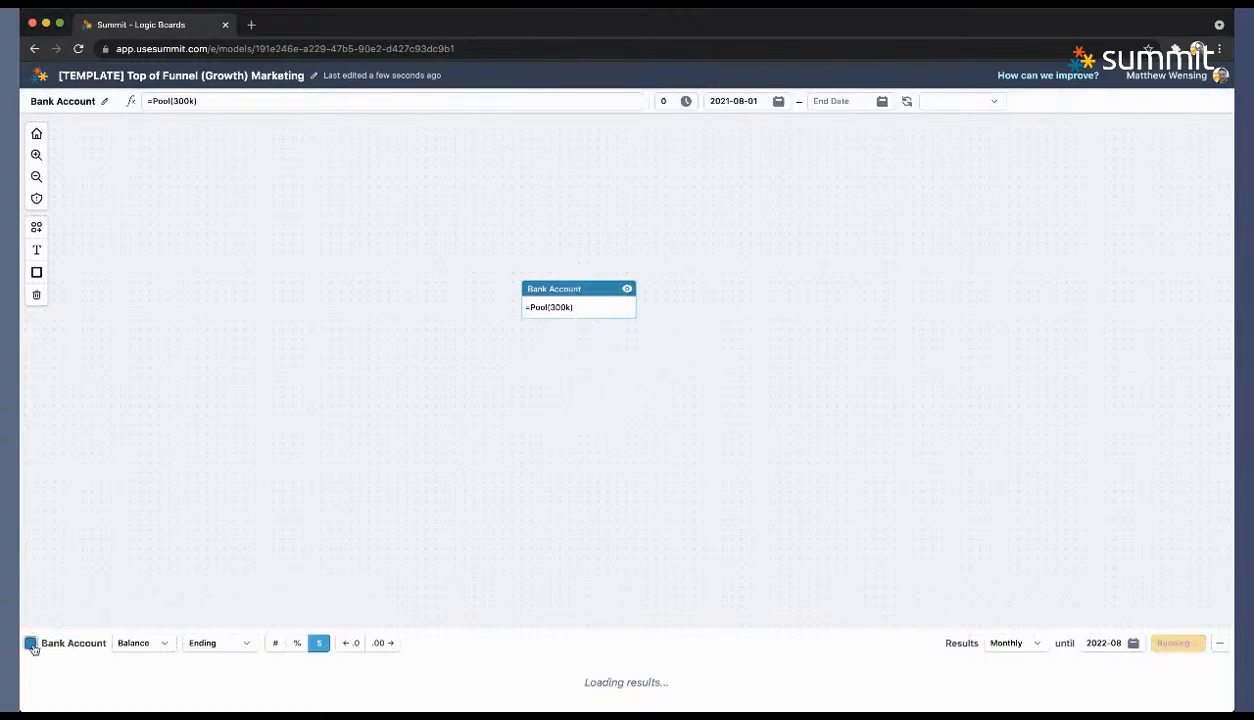
Step: Colour Bank Account green and move it right of centre
click(30, 628)
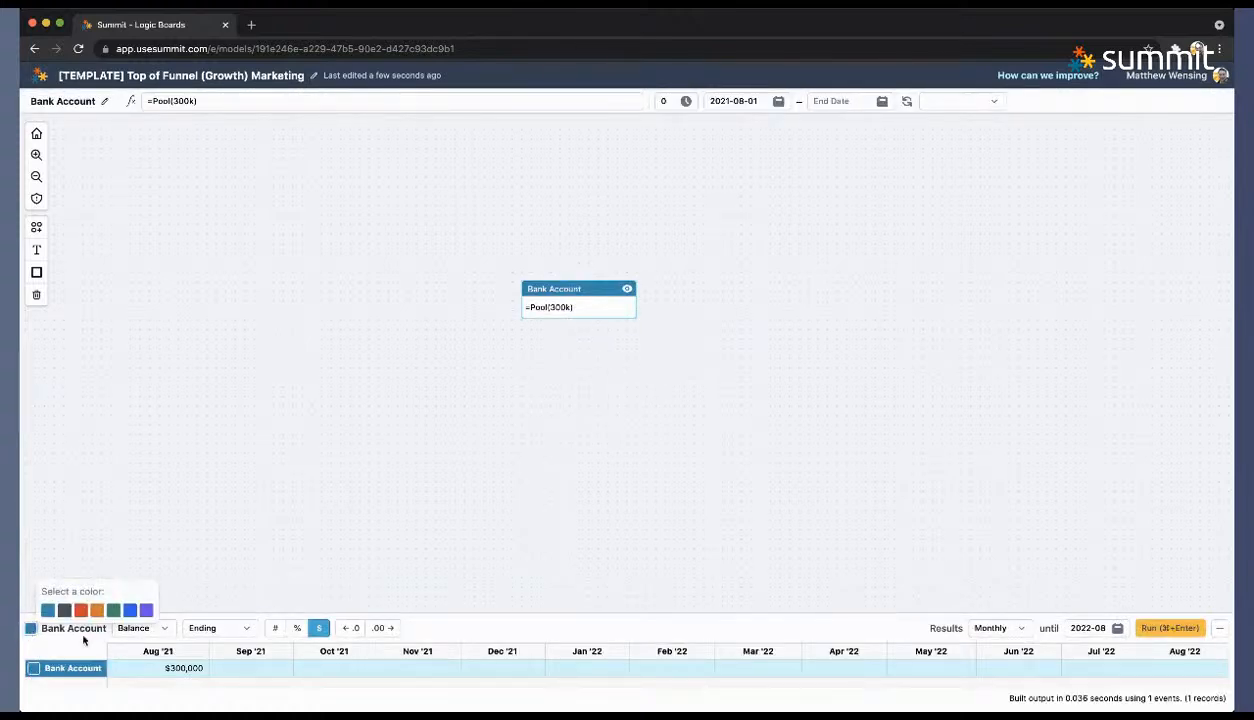
click(258, 354)
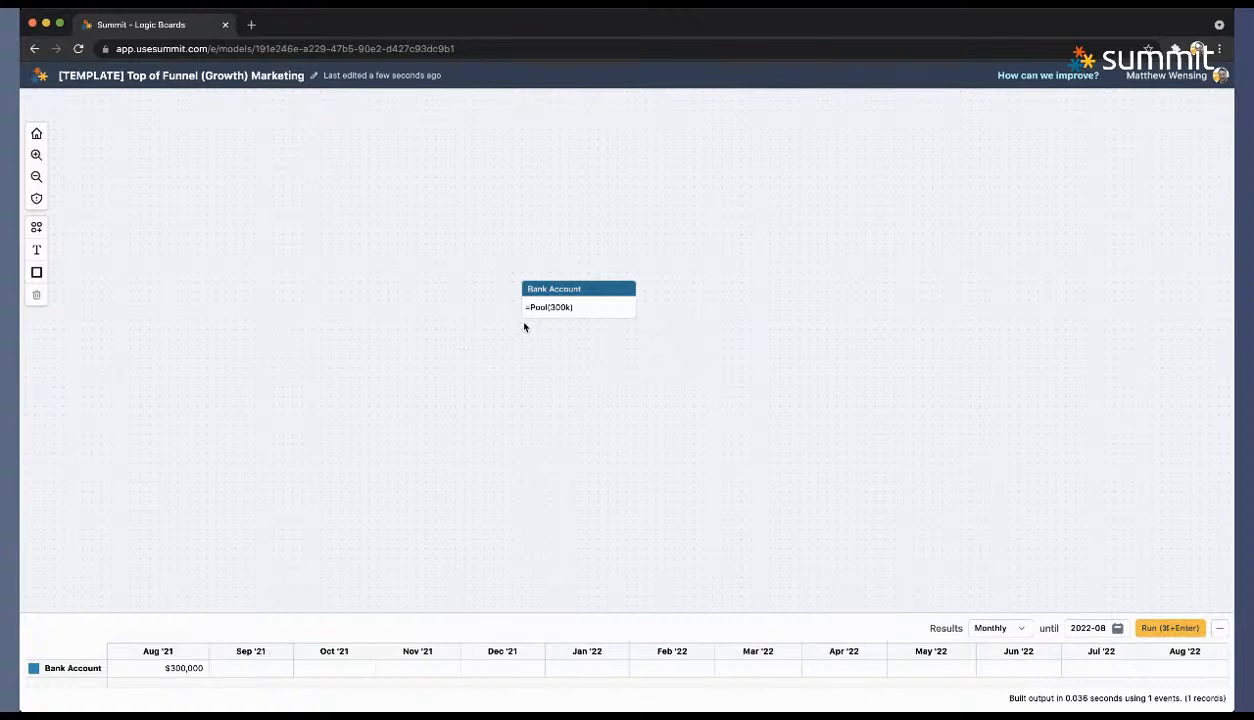
click(580, 303)
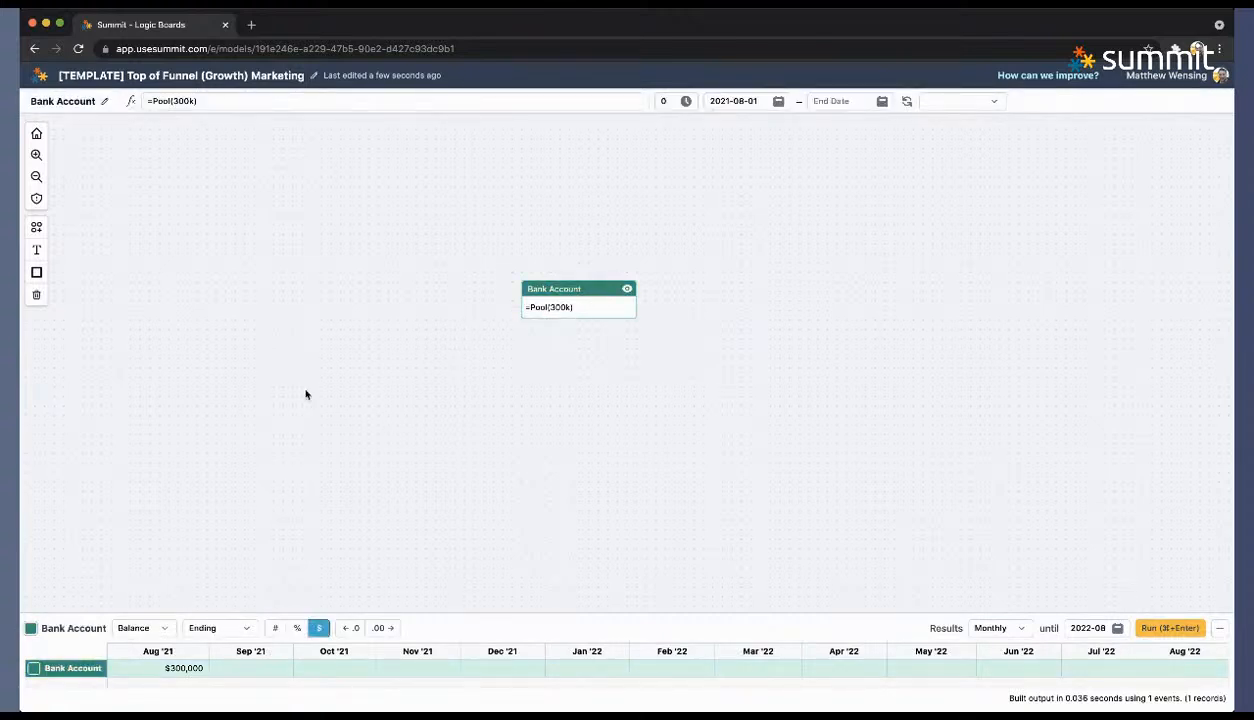
click(577, 322)
drag(583, 300, 599, 306)
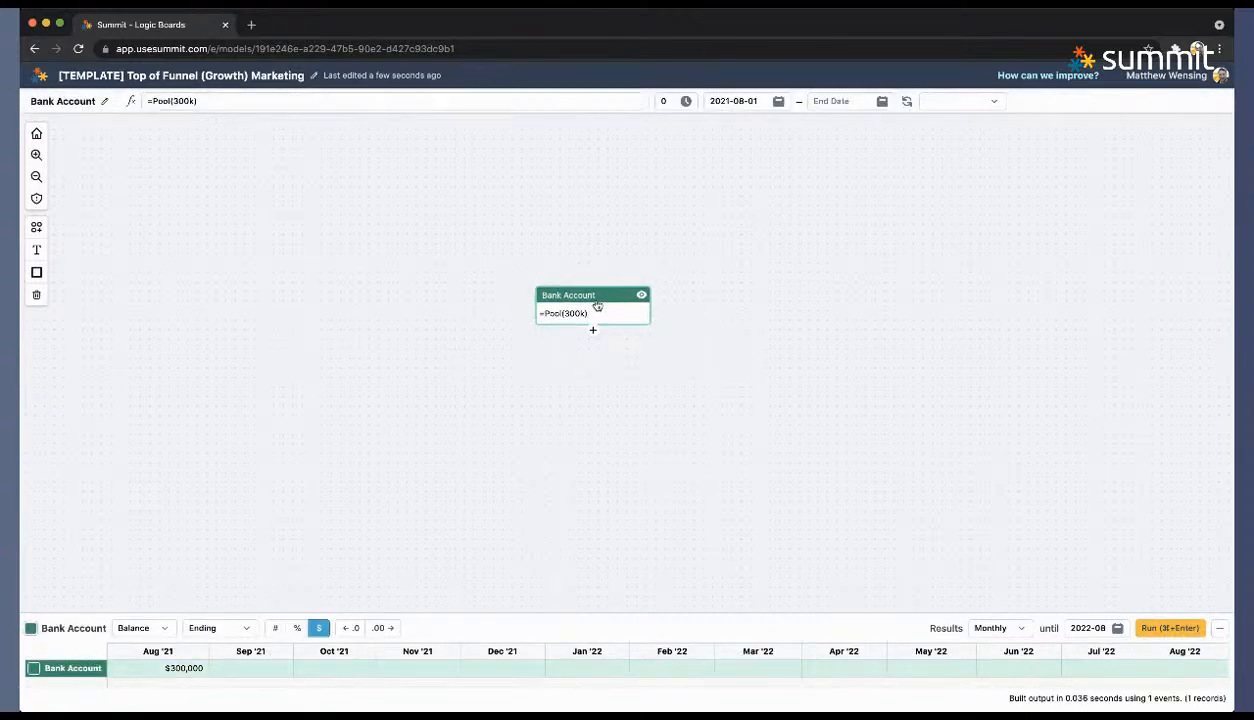
click(404, 287)
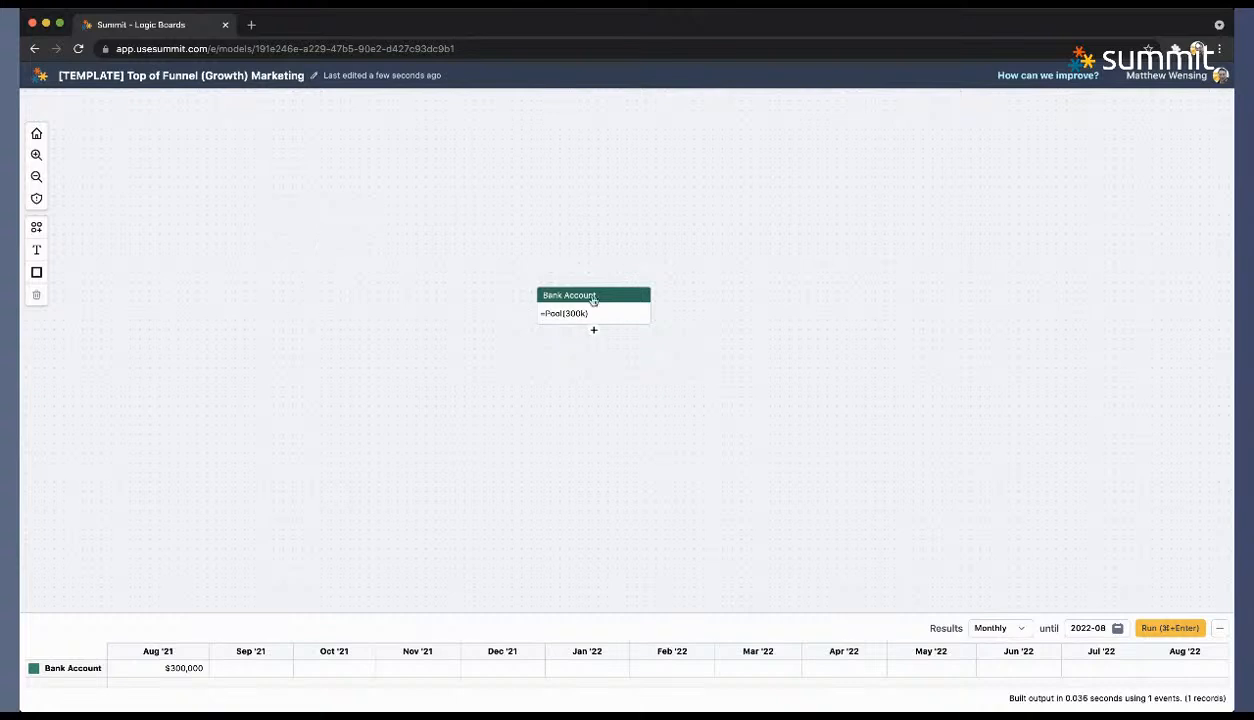
drag(593, 297, 809, 306)
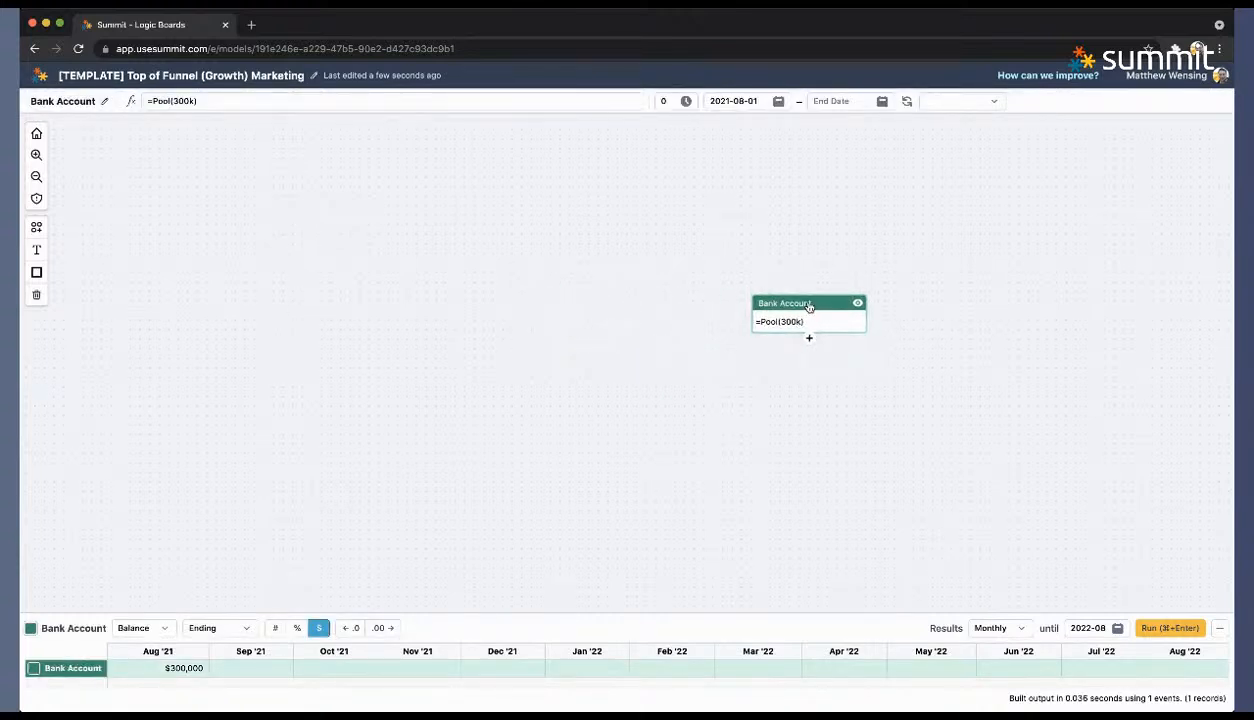
click(512, 314)
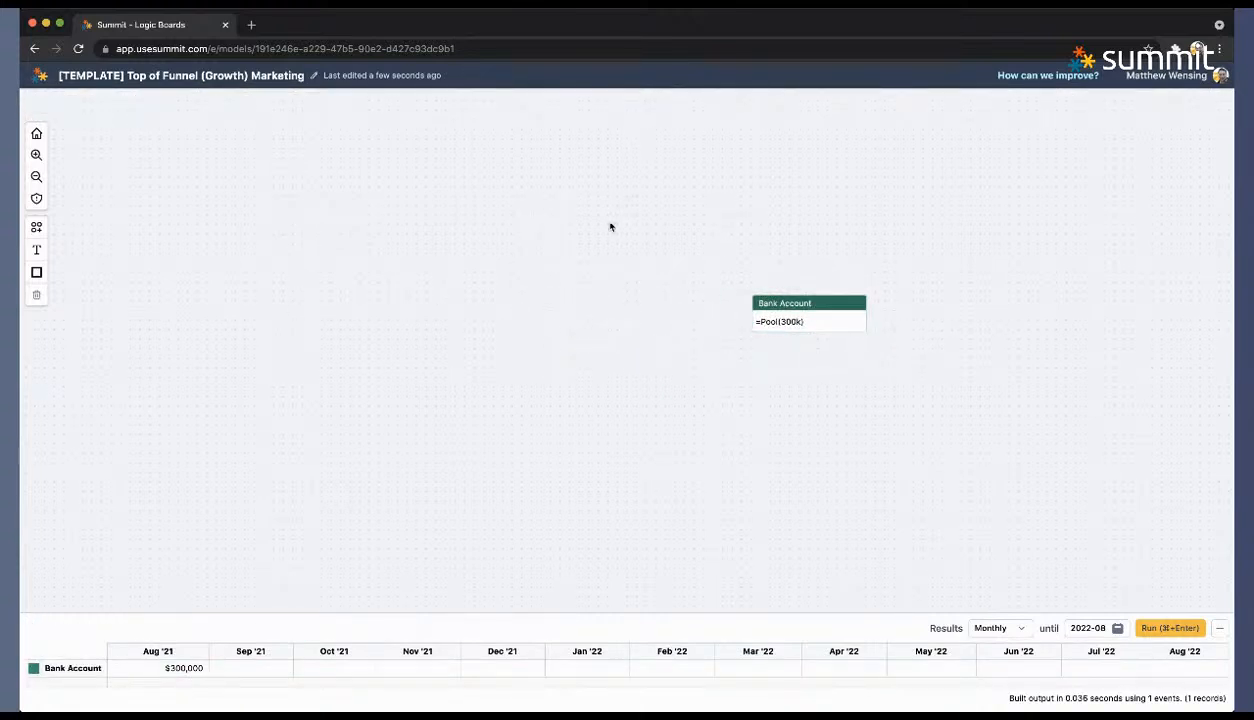
Step: Add an Organic Leads node with formula =Source(300 @ 3%)
double_click(531, 272)
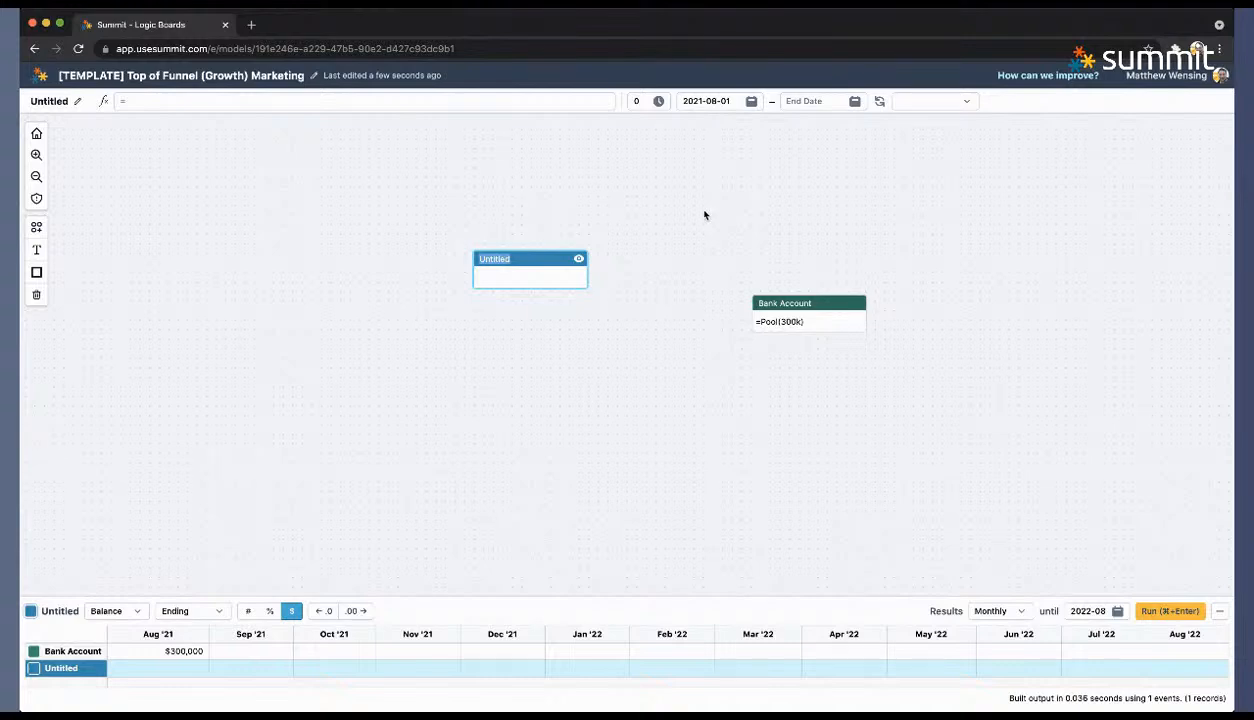
text(Organi)
text(c )
text(Traffic)
text(Leads)
key(Return)
text(=Sour)
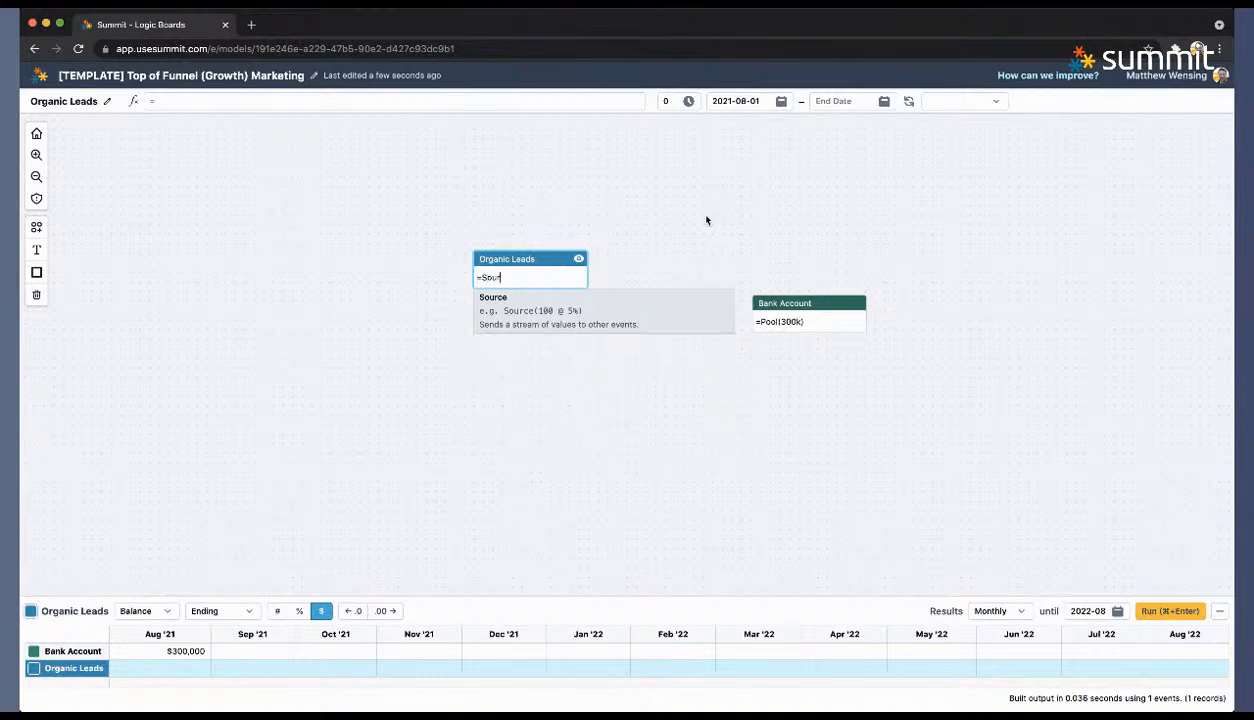
text(ce()
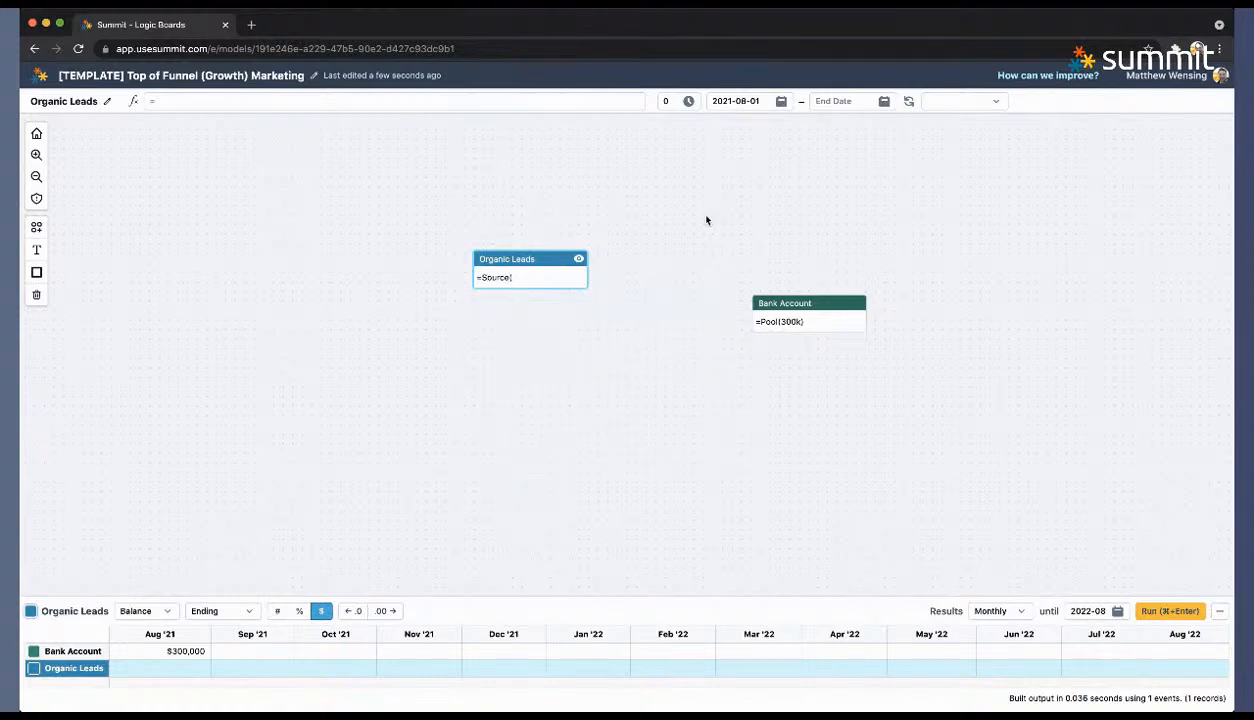
text(300 @ 3%))
click(602, 418)
Step: Move Organic Leads to the upper left and draw a tall rectangle around it
drag(522, 263, 237, 205)
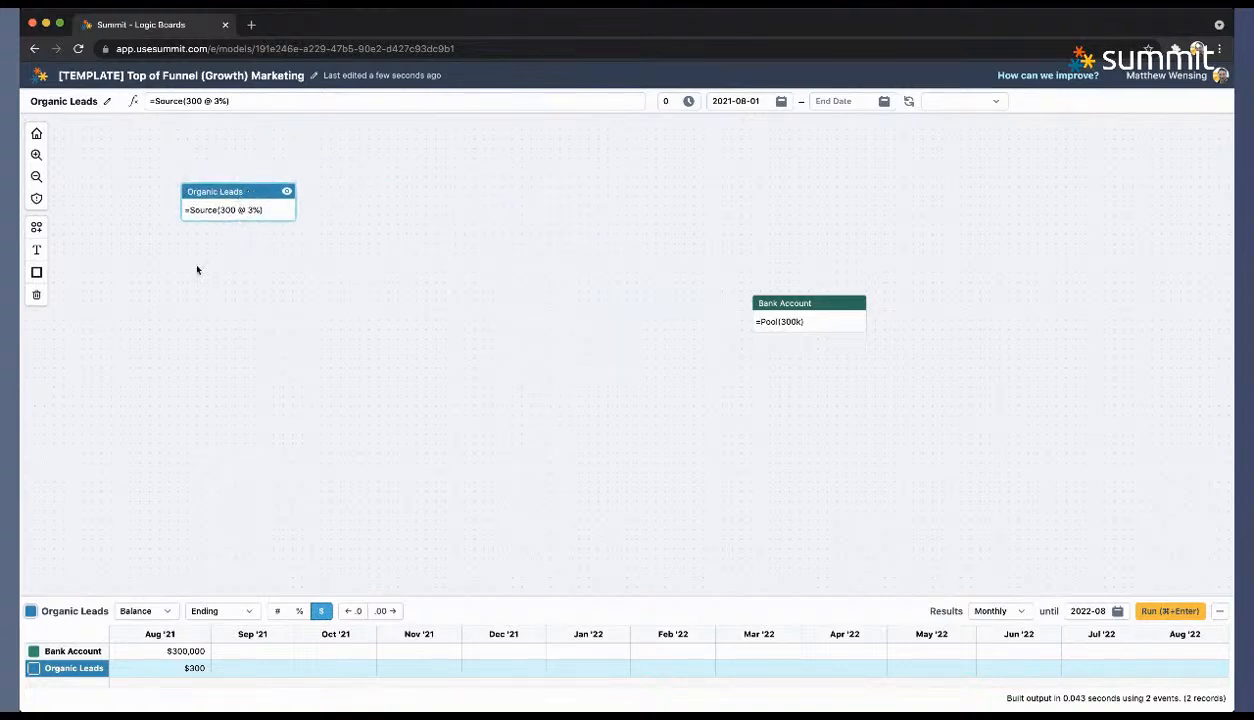
click(36, 272)
drag(140, 162, 340, 532)
Step: Create an ACQUISITION CHANNELS text box beside the frame
click(411, 336)
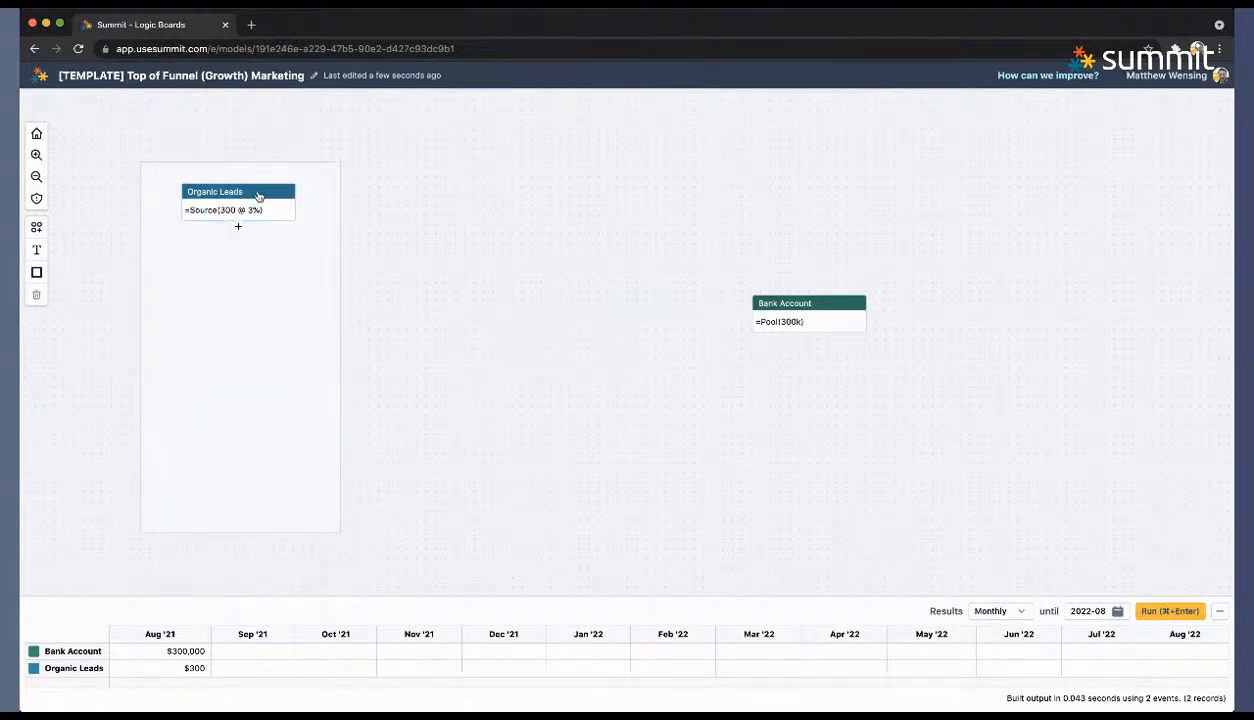
drag(258, 196, 255, 220)
click(40, 249)
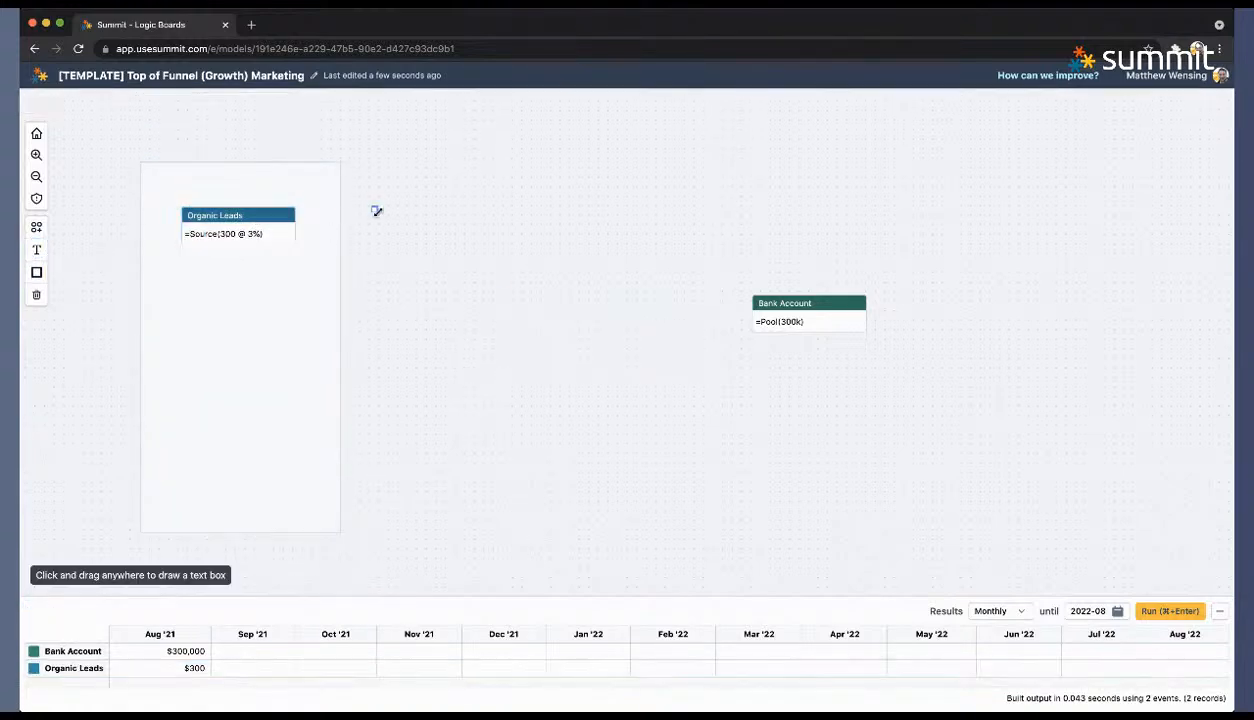
drag(376, 211, 501, 274)
text(CHANN)
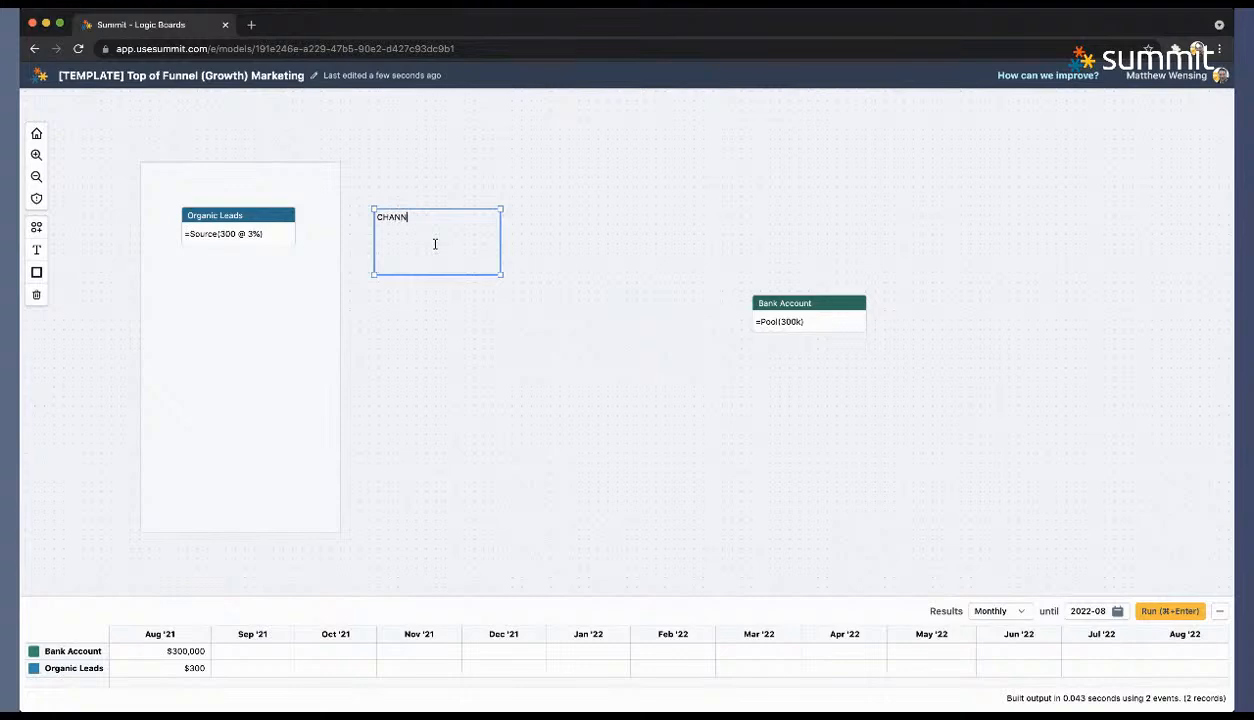
key(BackSpace)
key(BackSpace)
key(BackSpace)
key(BackSpace)
key(BackSpace)
text(ACQUISITION CHANNELS)
key(Escape)
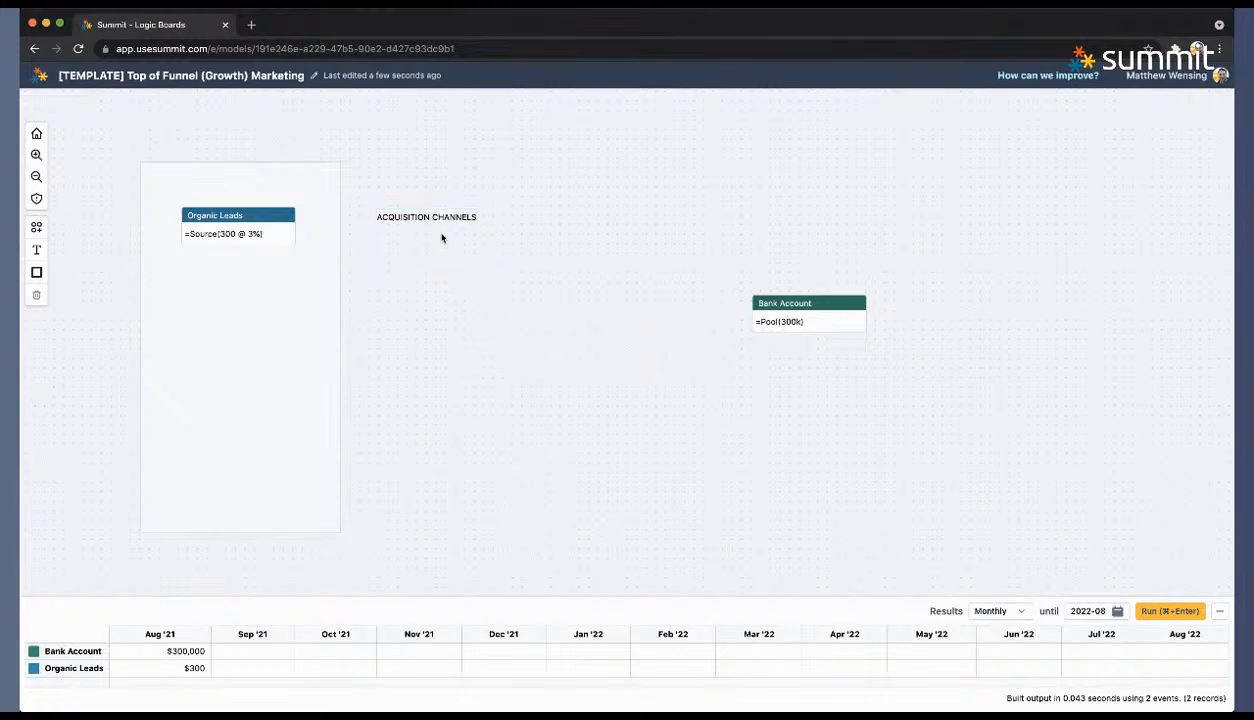
Step: Shrink the heading to fit and position it above Organic Leads in the frame
click(435, 216)
drag(498, 272, 241, 193)
click(463, 271)
click(245, 214)
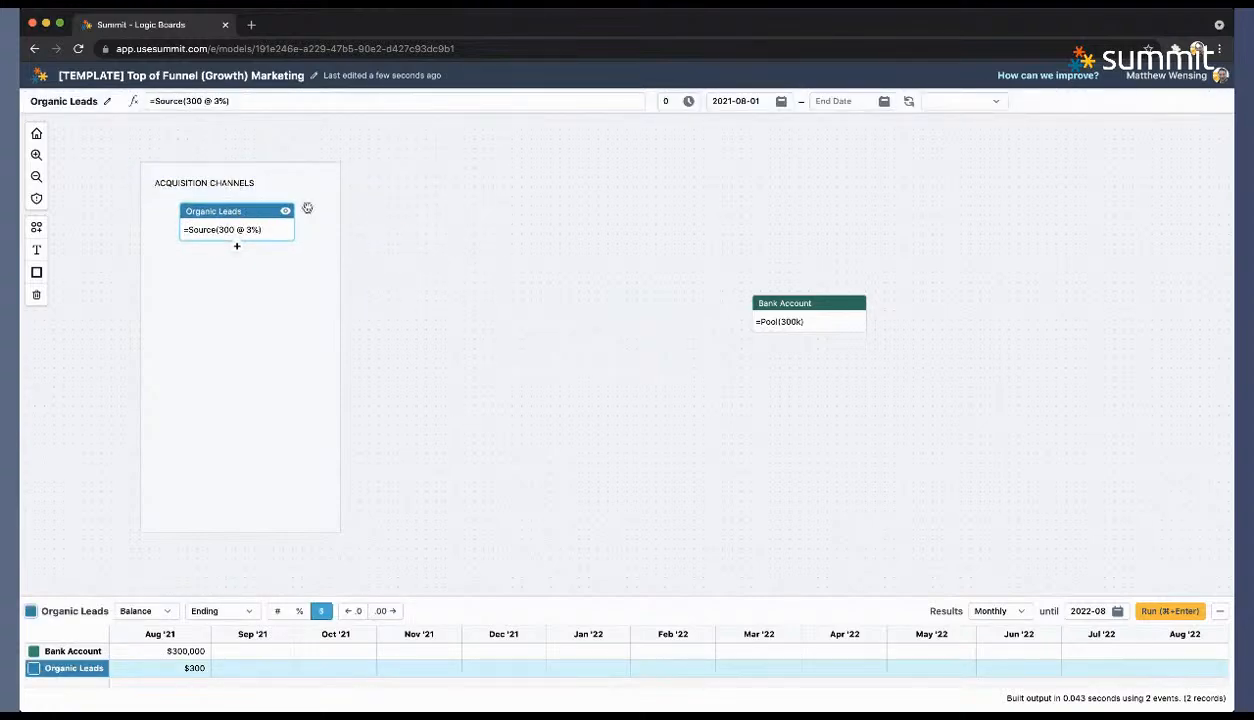
click(536, 325)
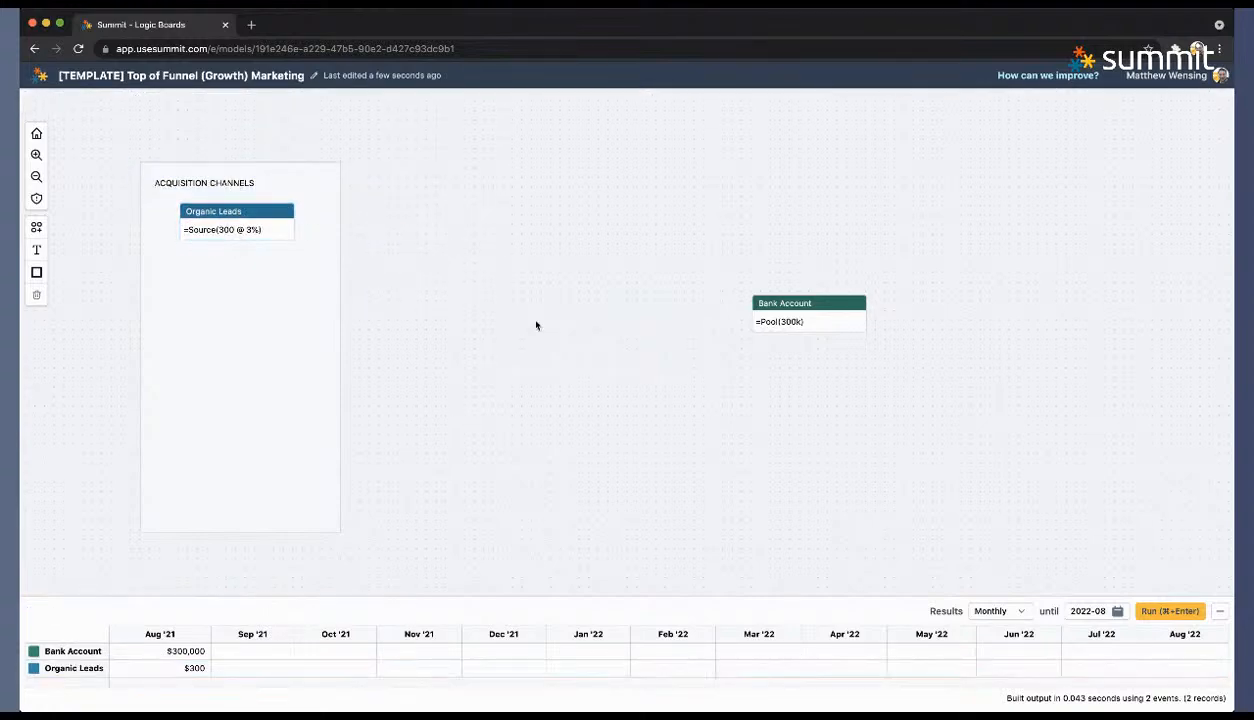
click(226, 216)
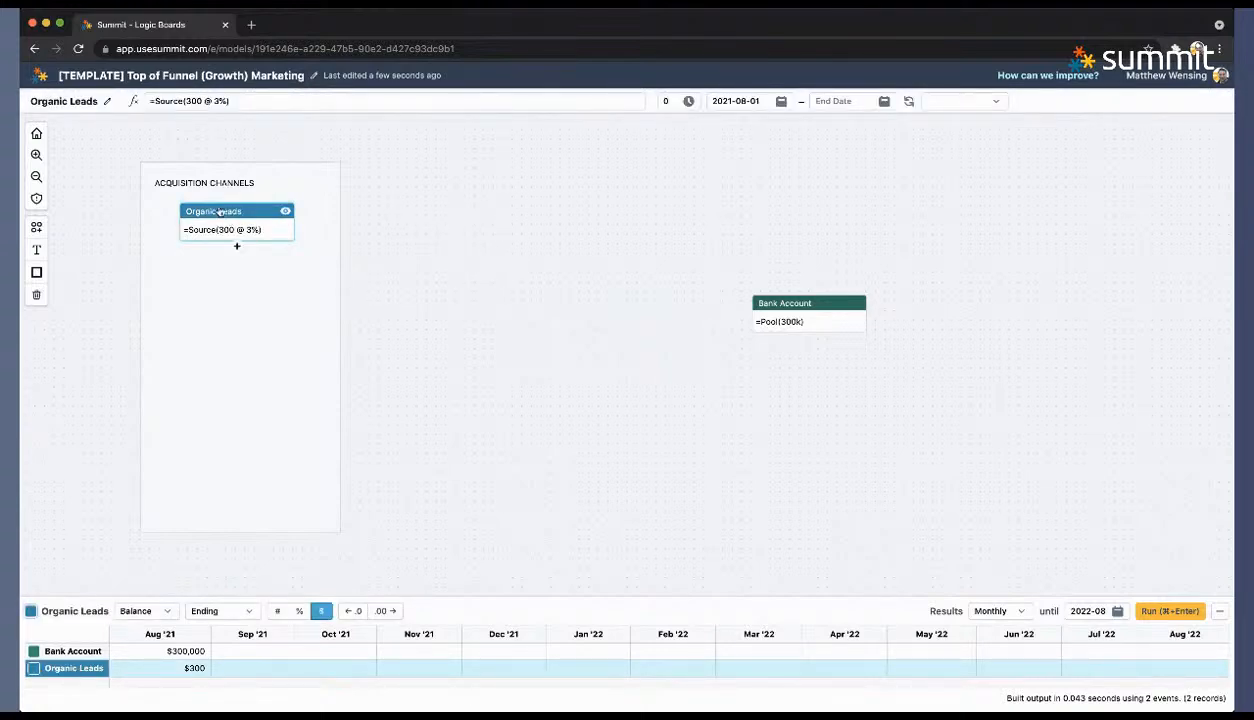
Step: Add a Paid Leads node with =Source(1k) and move it into the frame
double_click(469, 234)
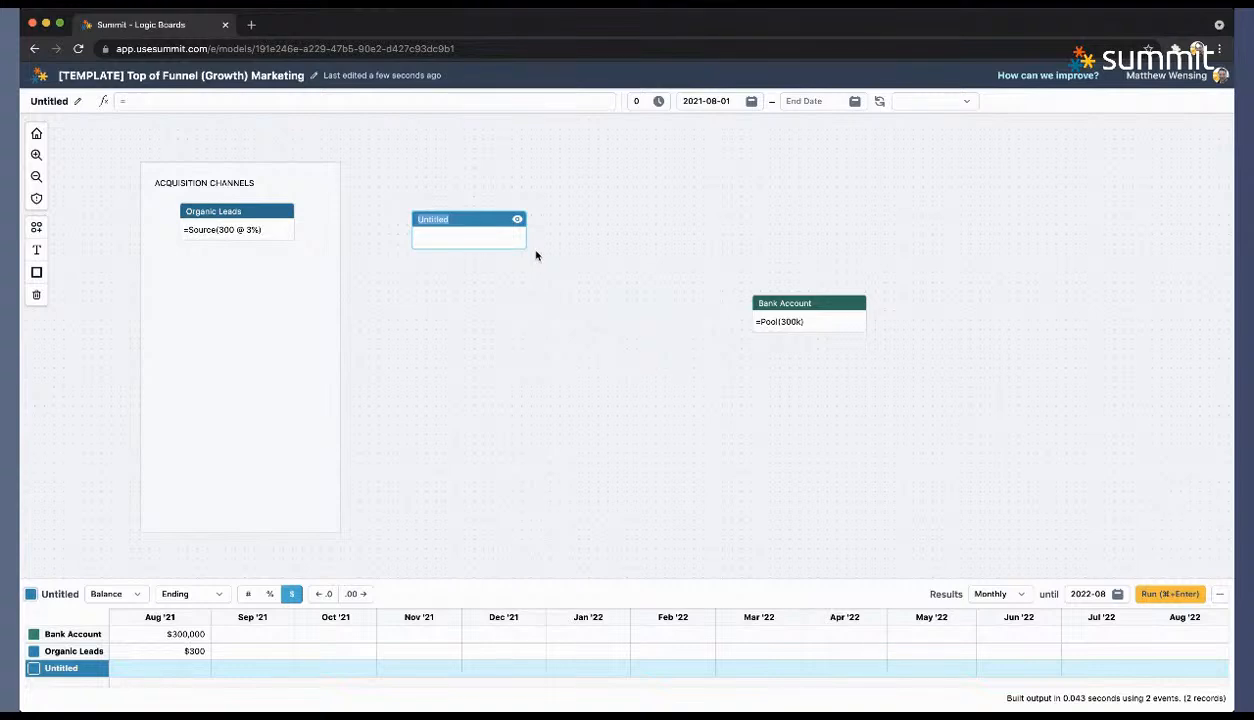
text(P)
text(aid)
text( Lead)
text(=Source()
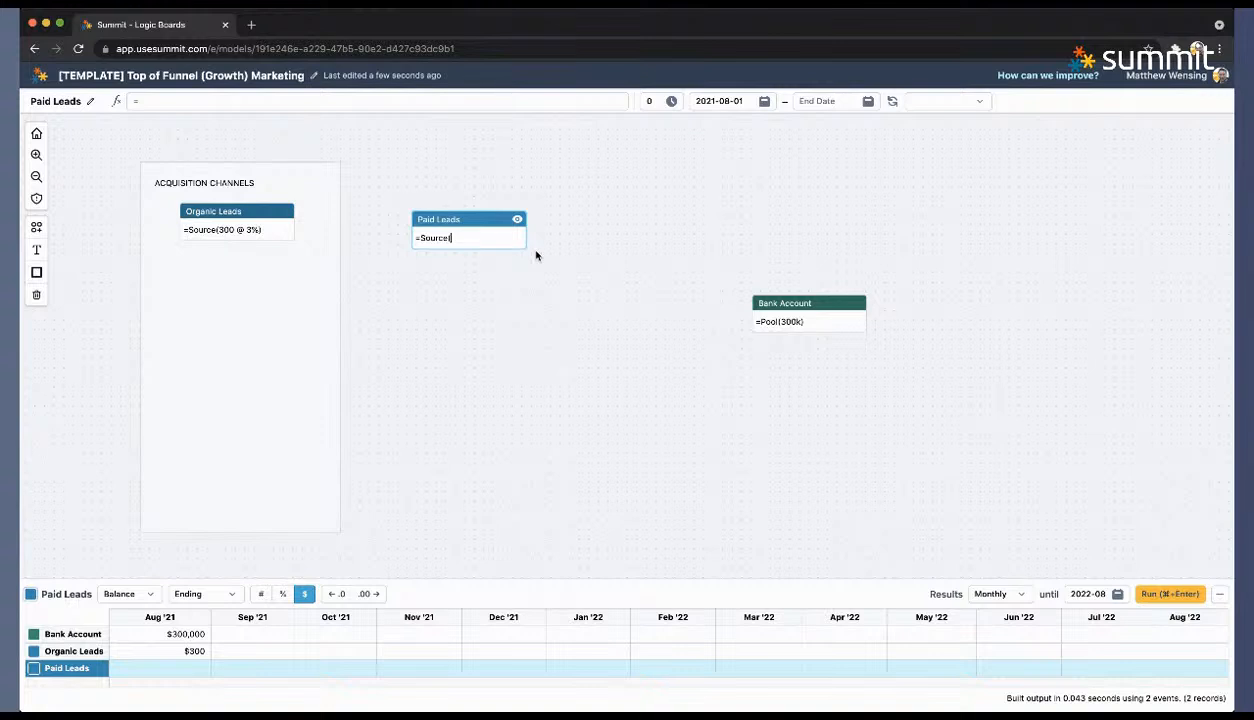
text(1k)
click(481, 288)
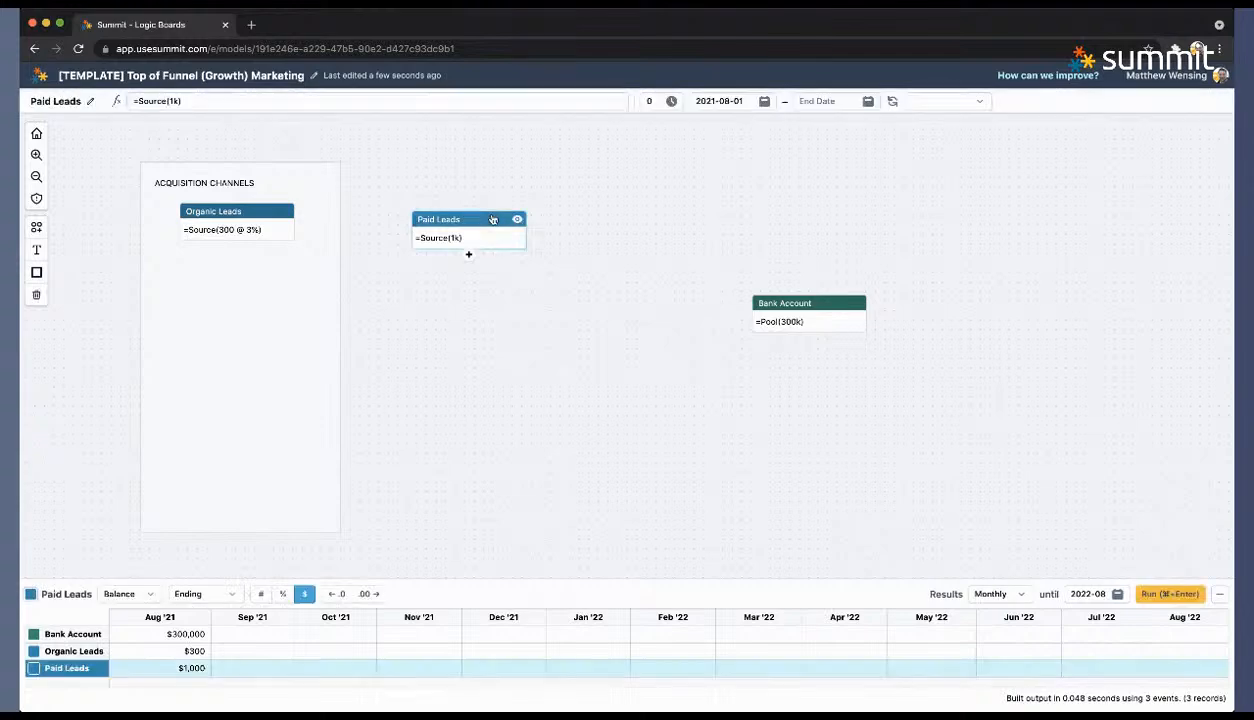
drag(493, 219, 260, 266)
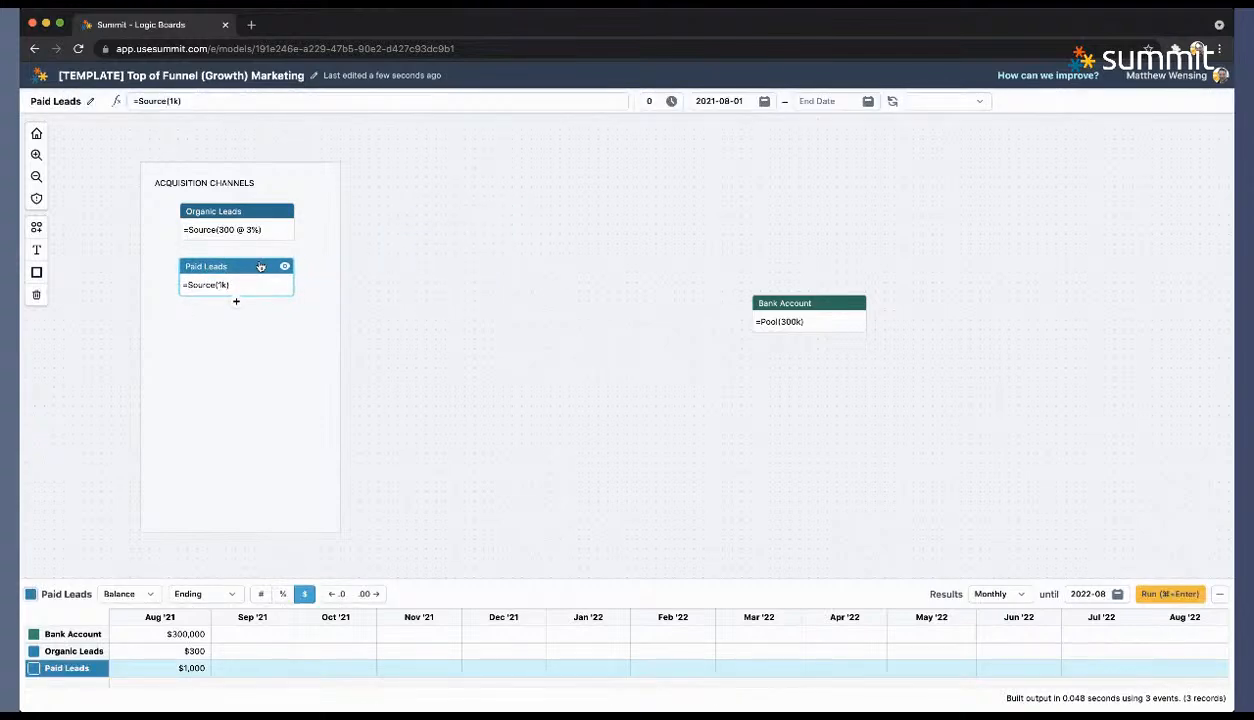
Step: Check that the Paid Leads formula reads =Source(1k)
click(265, 210)
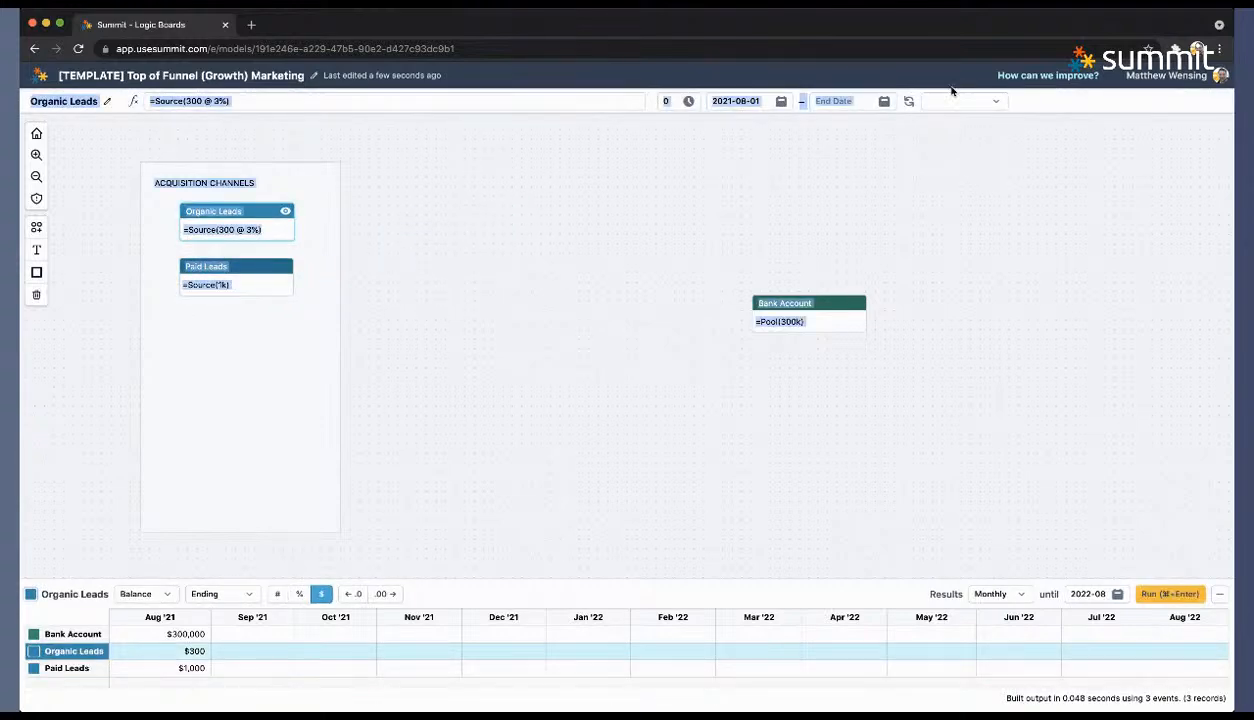
drag(935, 116, 330, 191)
click(288, 210)
click(833, 188)
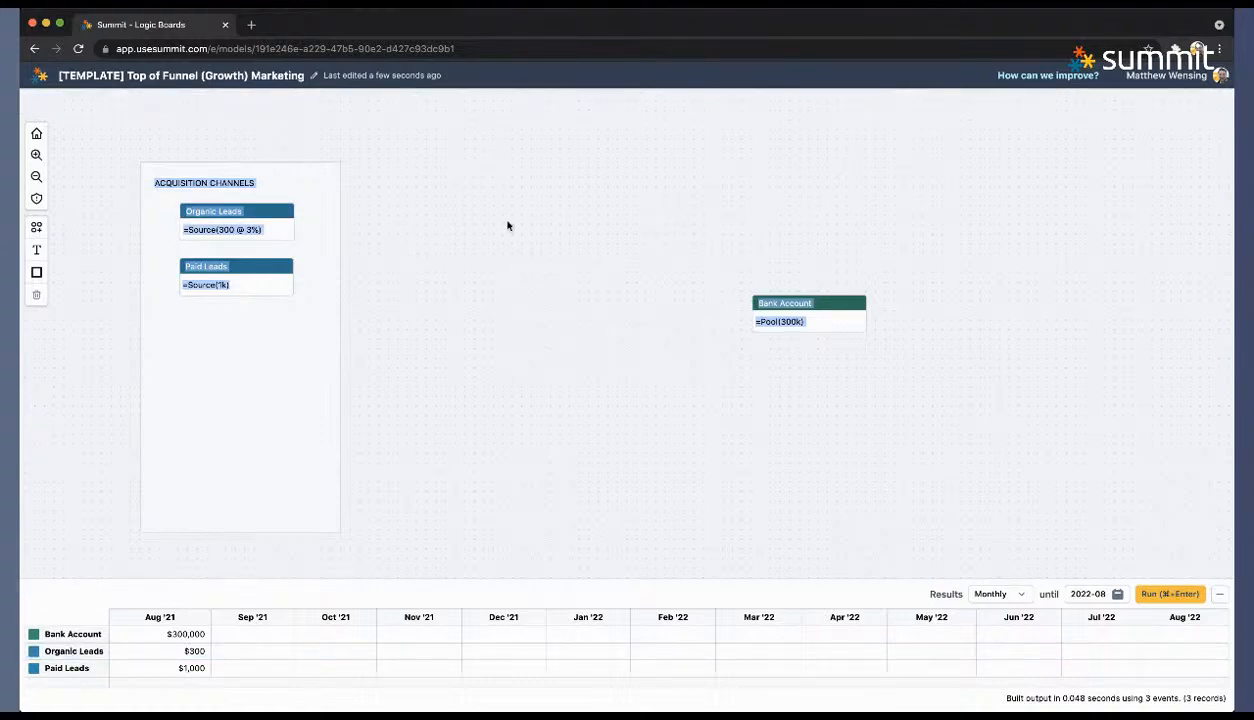
click(262, 278)
double_click(263, 286)
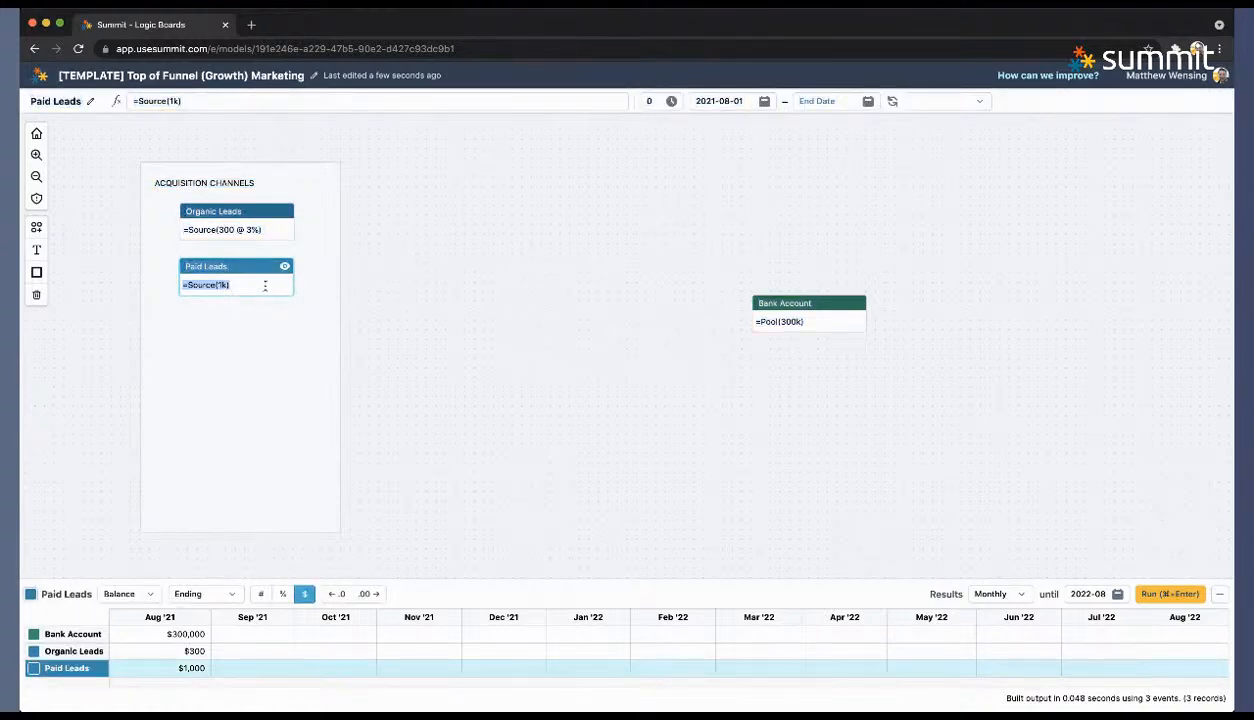
click(265, 286)
click(470, 333)
Step: Make Organic Leads recur monthly and show both lead nodes as plain numbers
click(263, 264)
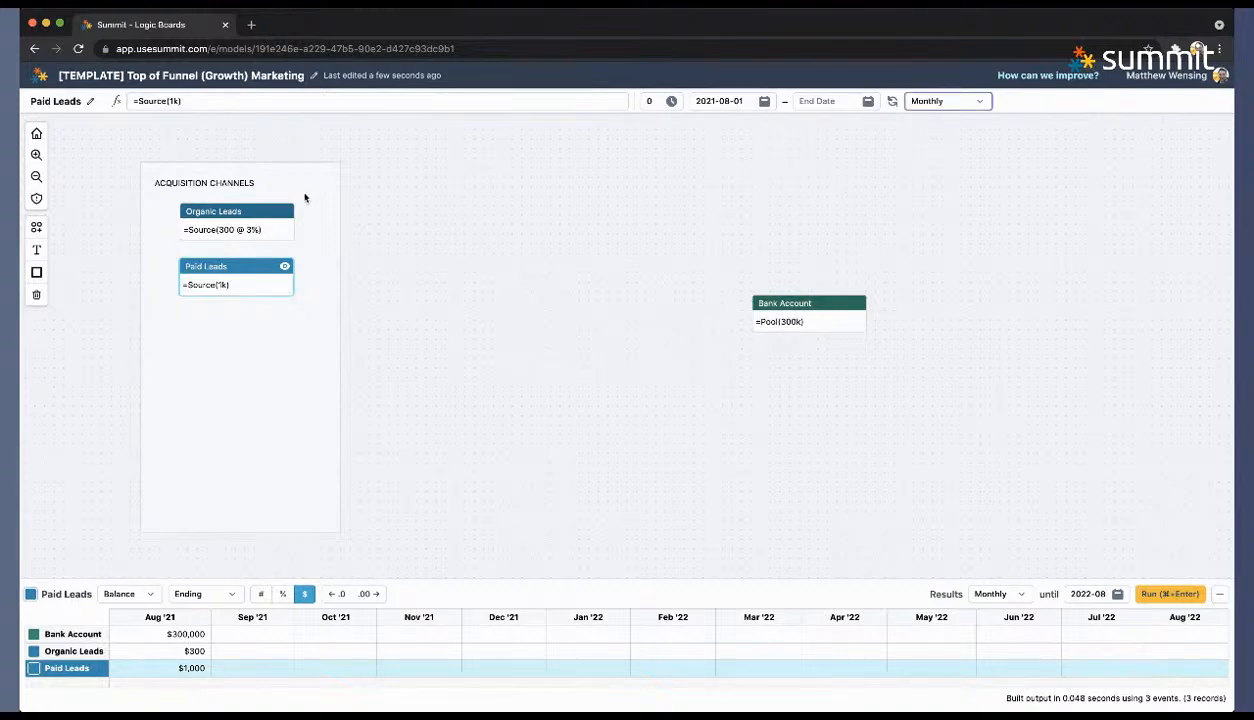
click(266, 210)
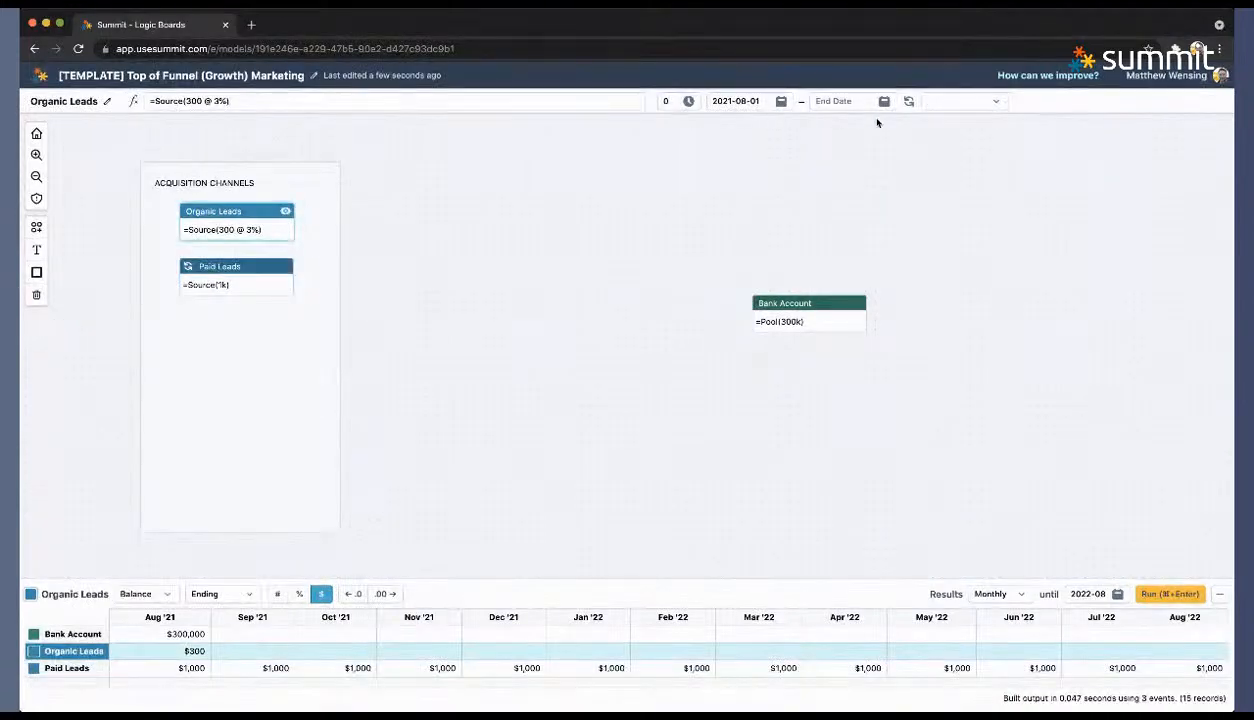
click(935, 152)
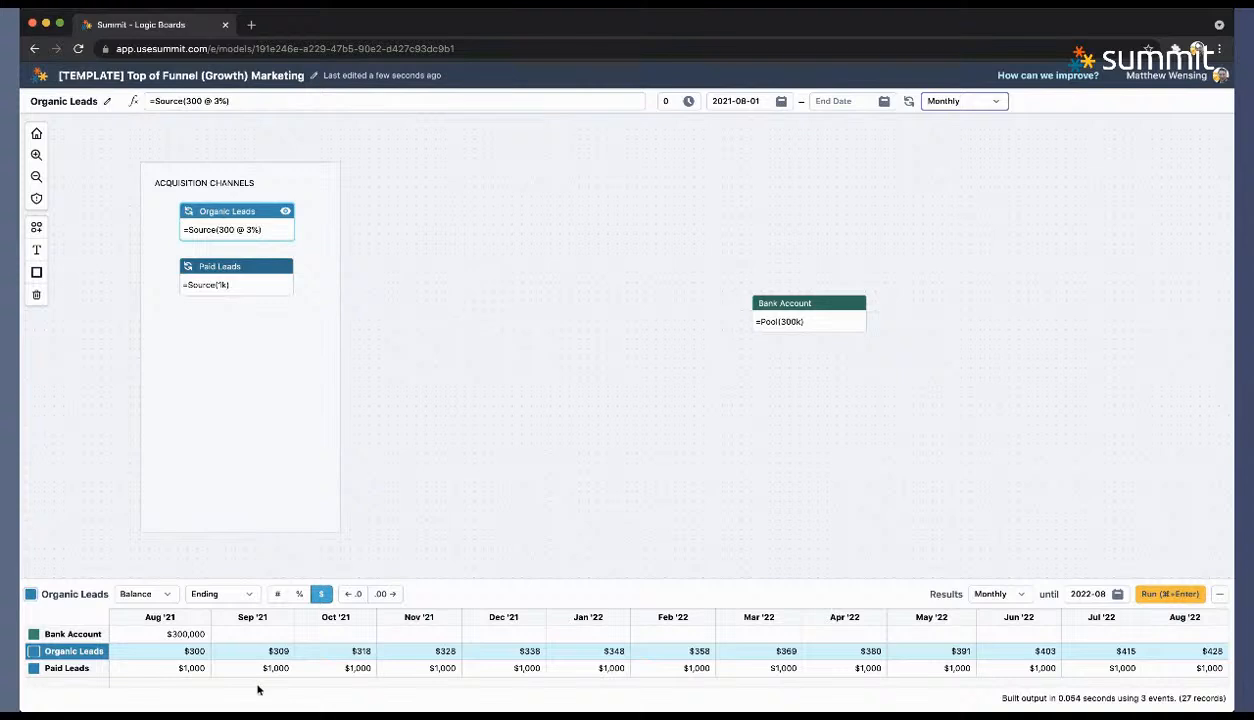
click(277, 594)
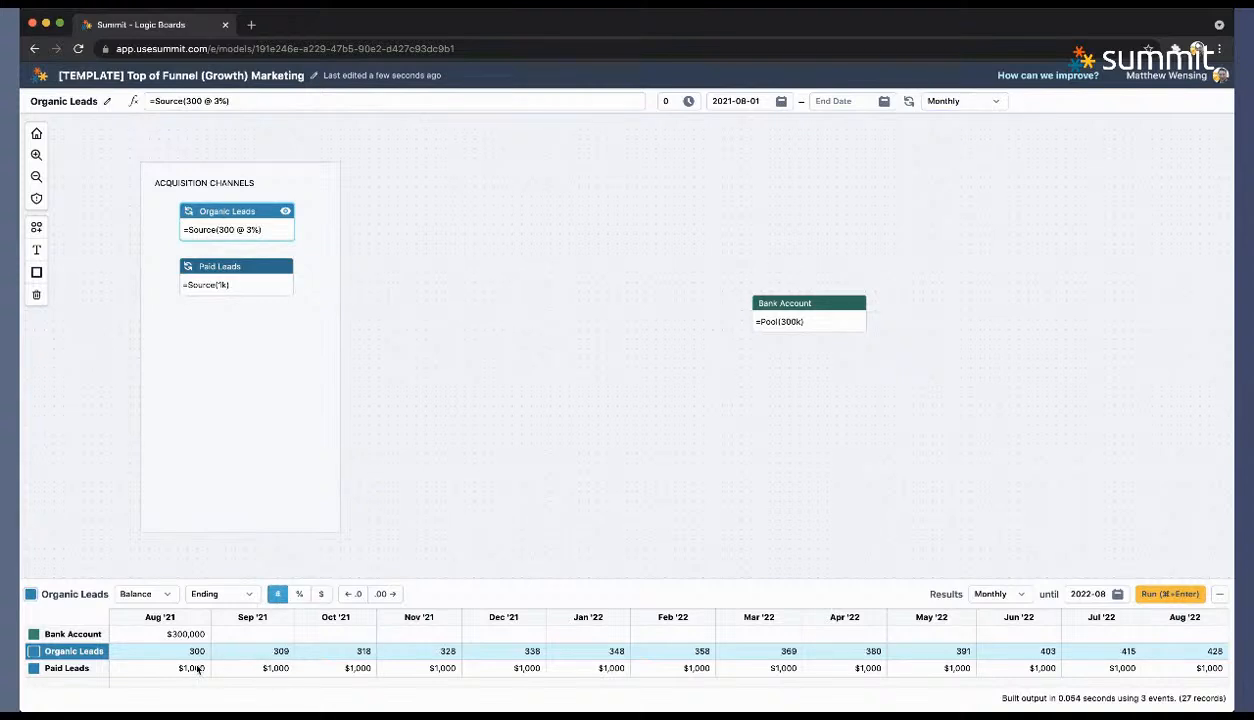
click(196, 667)
click(257, 594)
Step: Move the Bank Account results row below Paid Leads
click(166, 632)
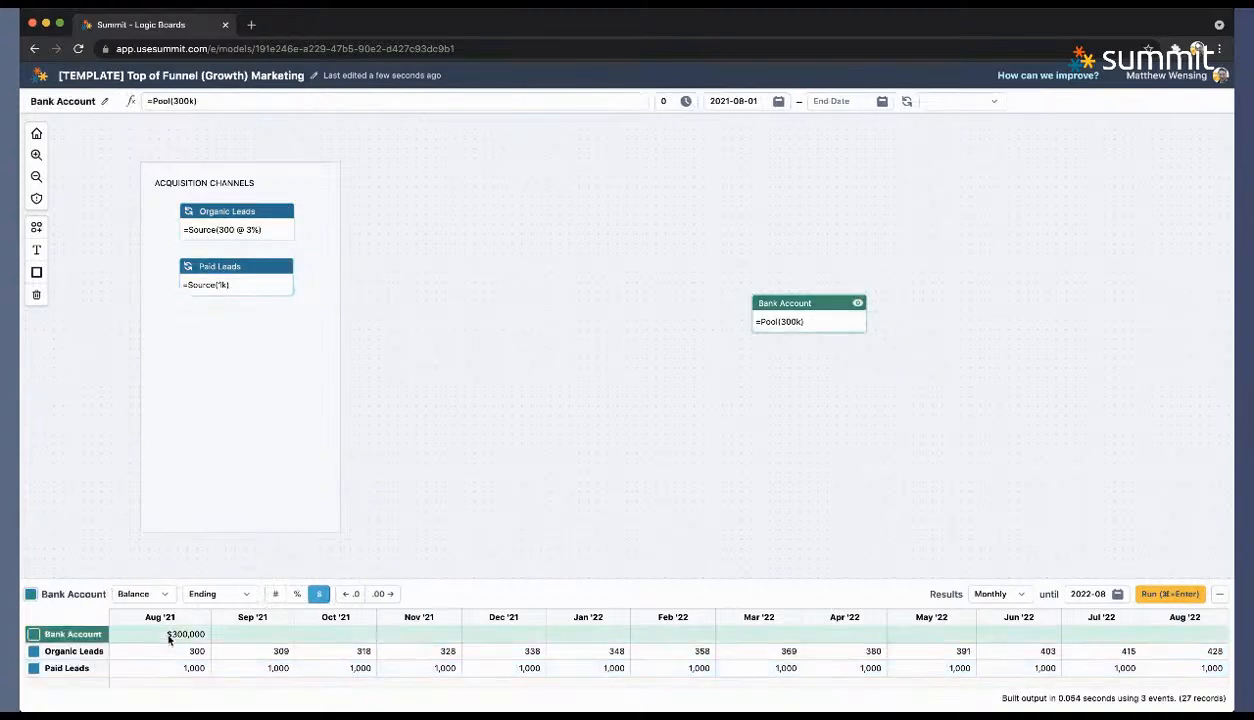
drag(174, 630, 180, 670)
drag(80, 635, 82, 667)
click(337, 648)
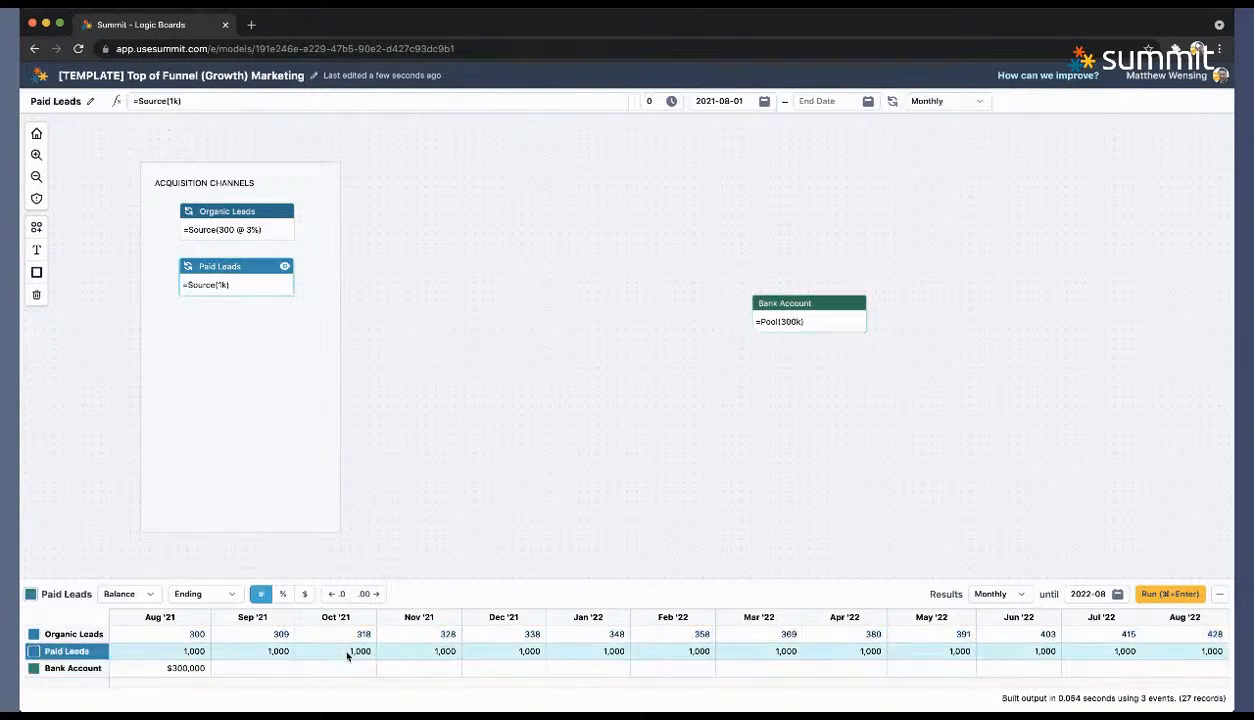
click(198, 632)
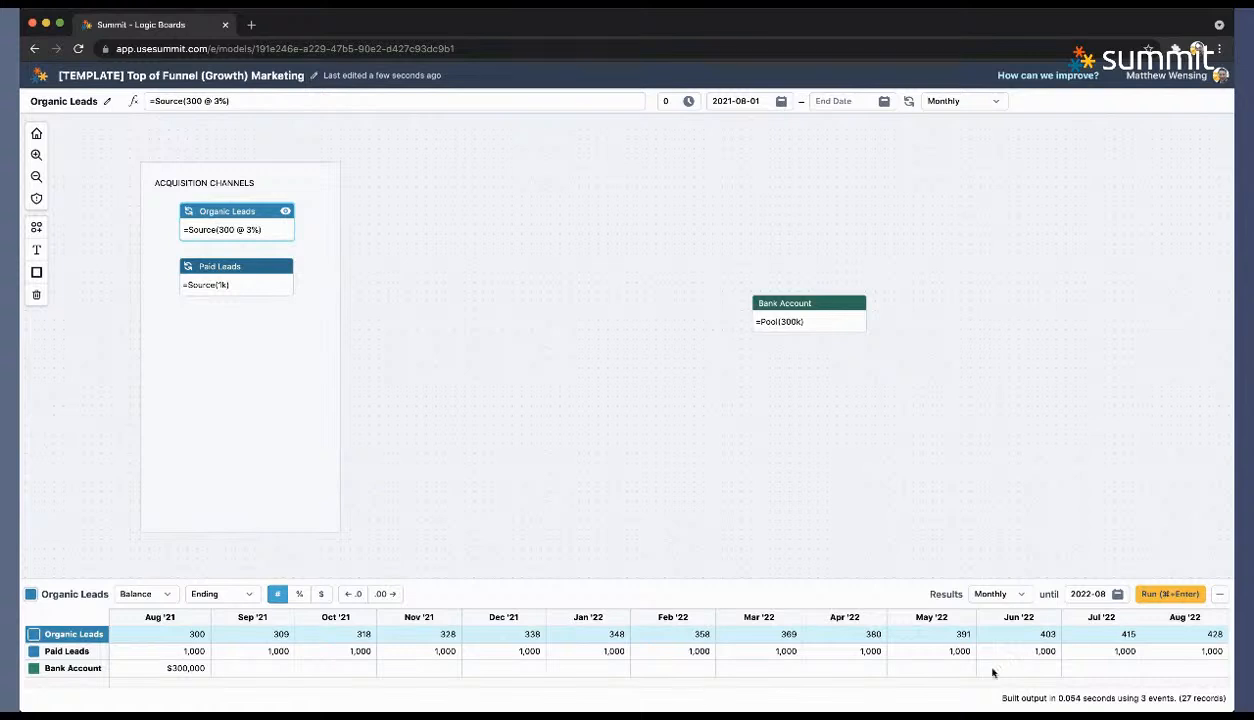
click(555, 197)
Step: Add a Conferences node with =Source(100) inside the Acquisition Channels group
double_click(425, 266)
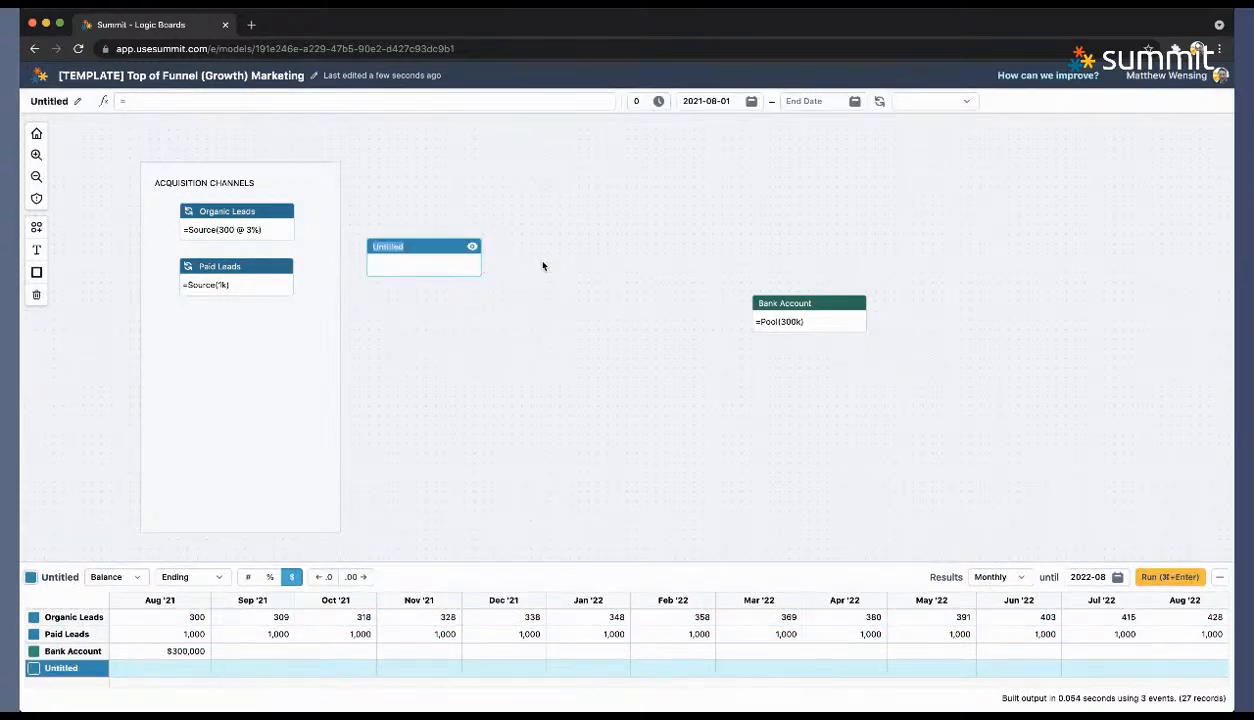
text(Conferences)
key(Return)
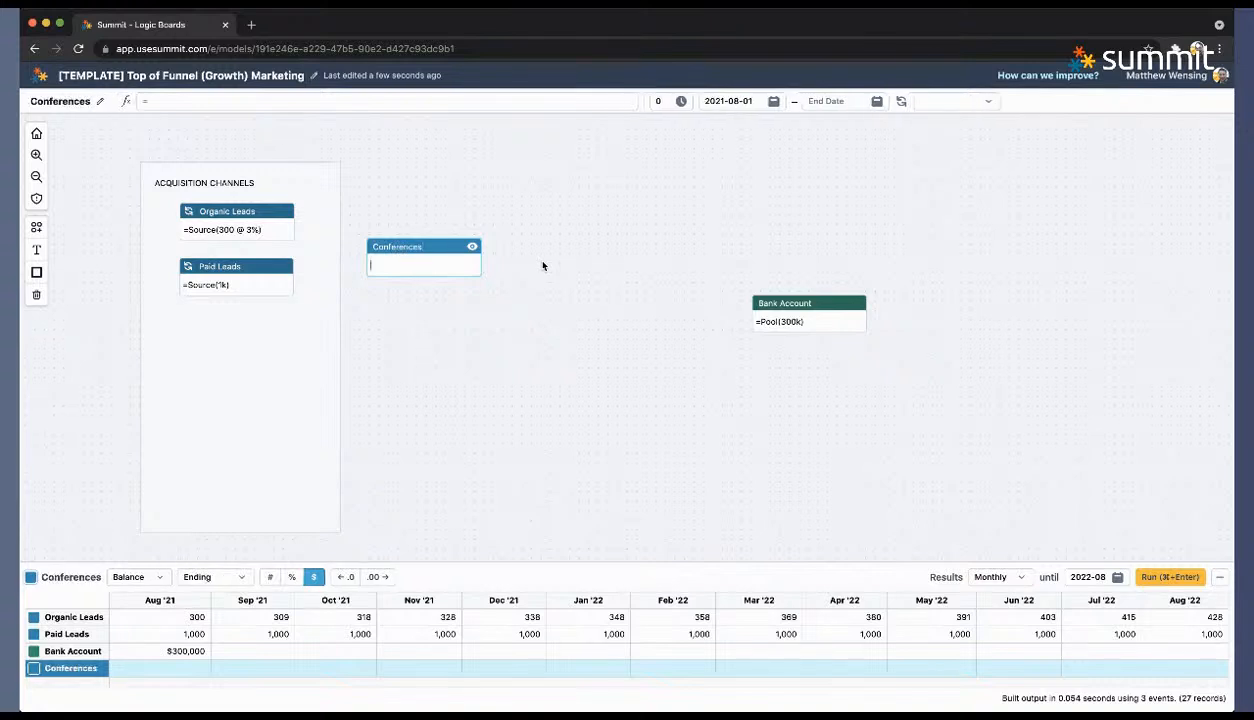
text(=Source)
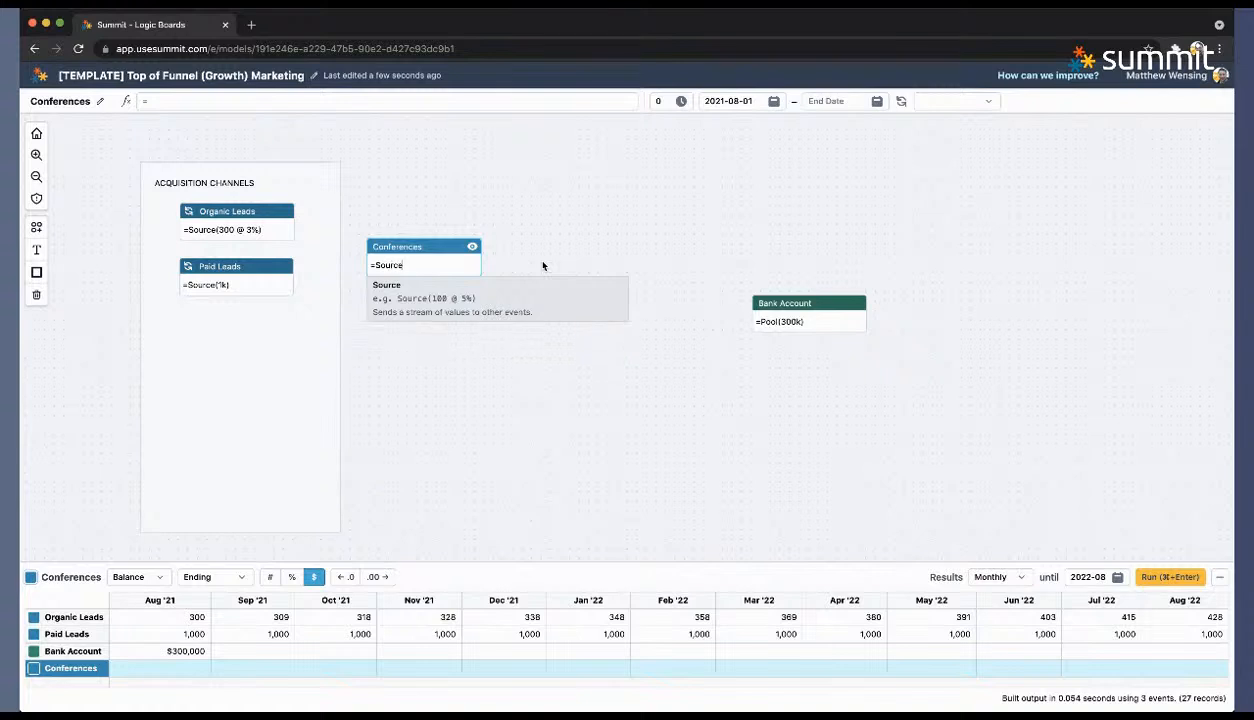
text((100))
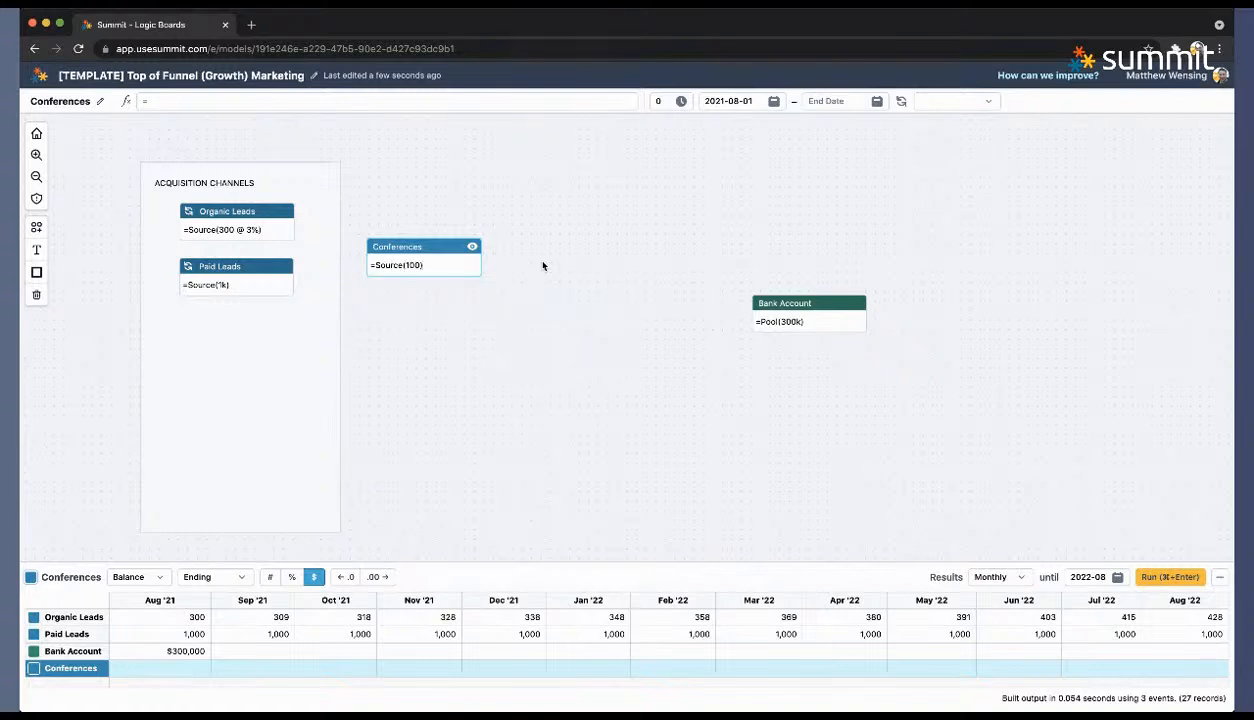
drag(411, 248, 226, 350)
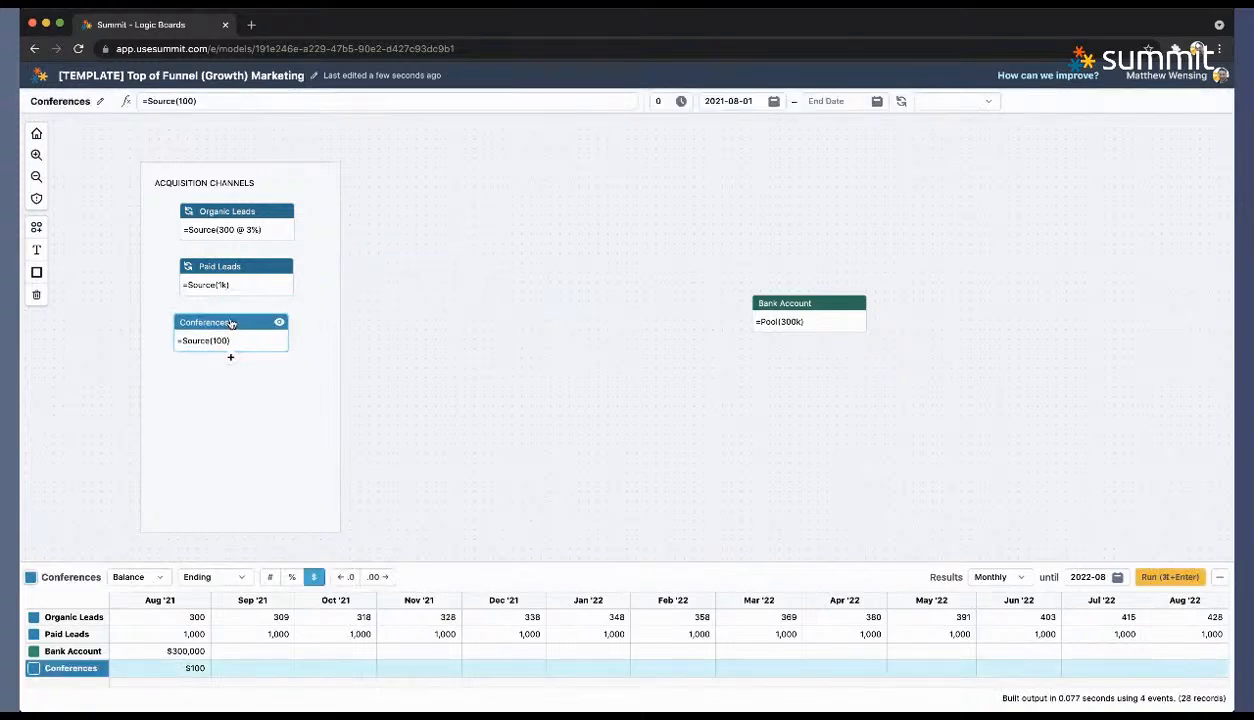
Step: Set Conferences to recur quarterly, producing $100 every third month
click(952, 101)
click(932, 151)
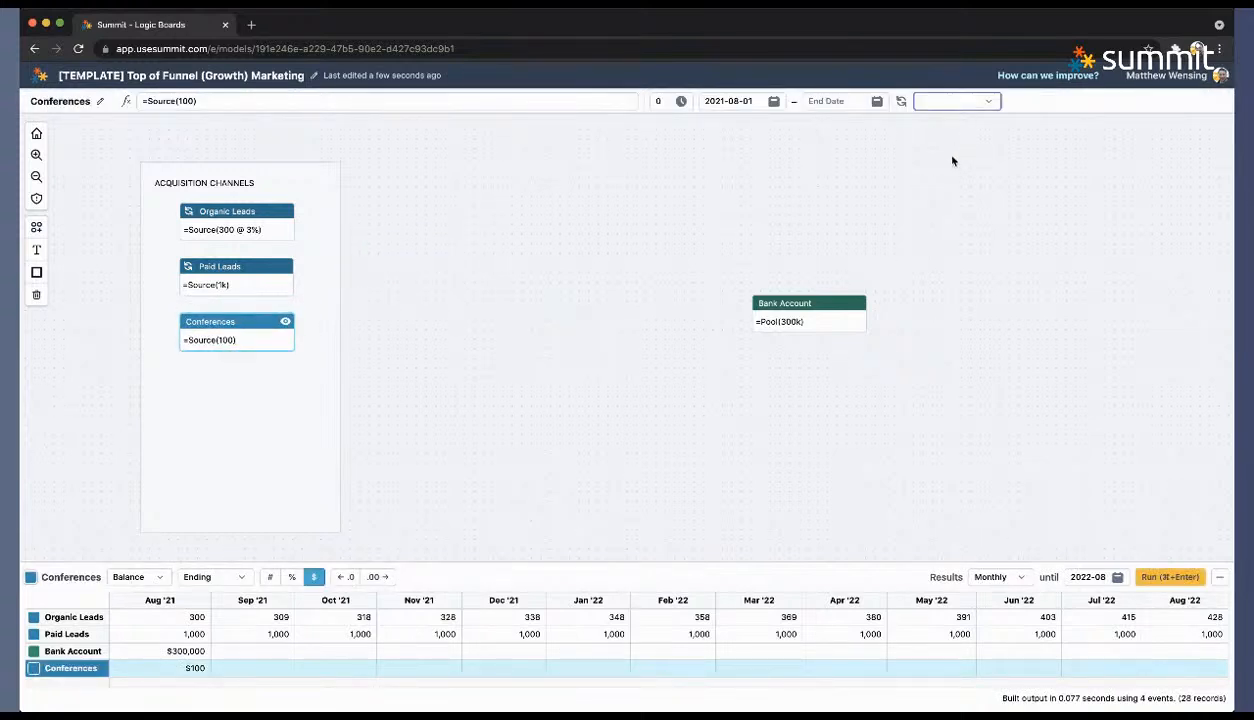
click(399, 448)
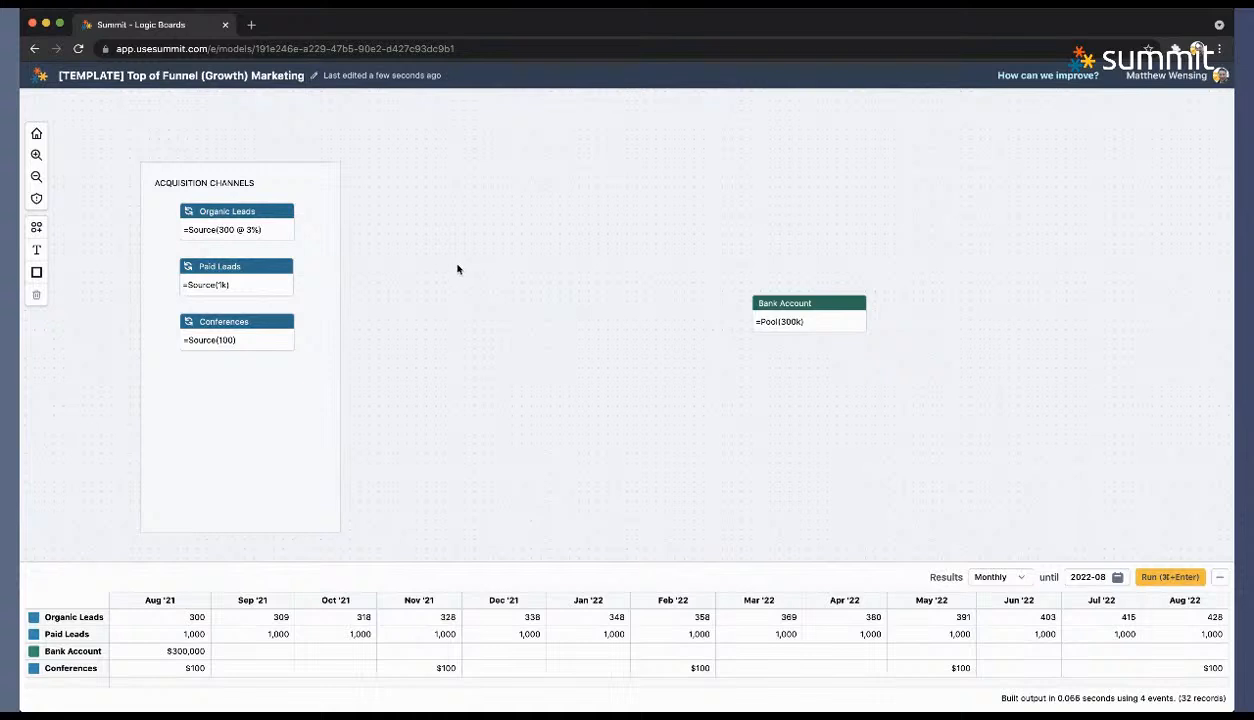
click(282, 440)
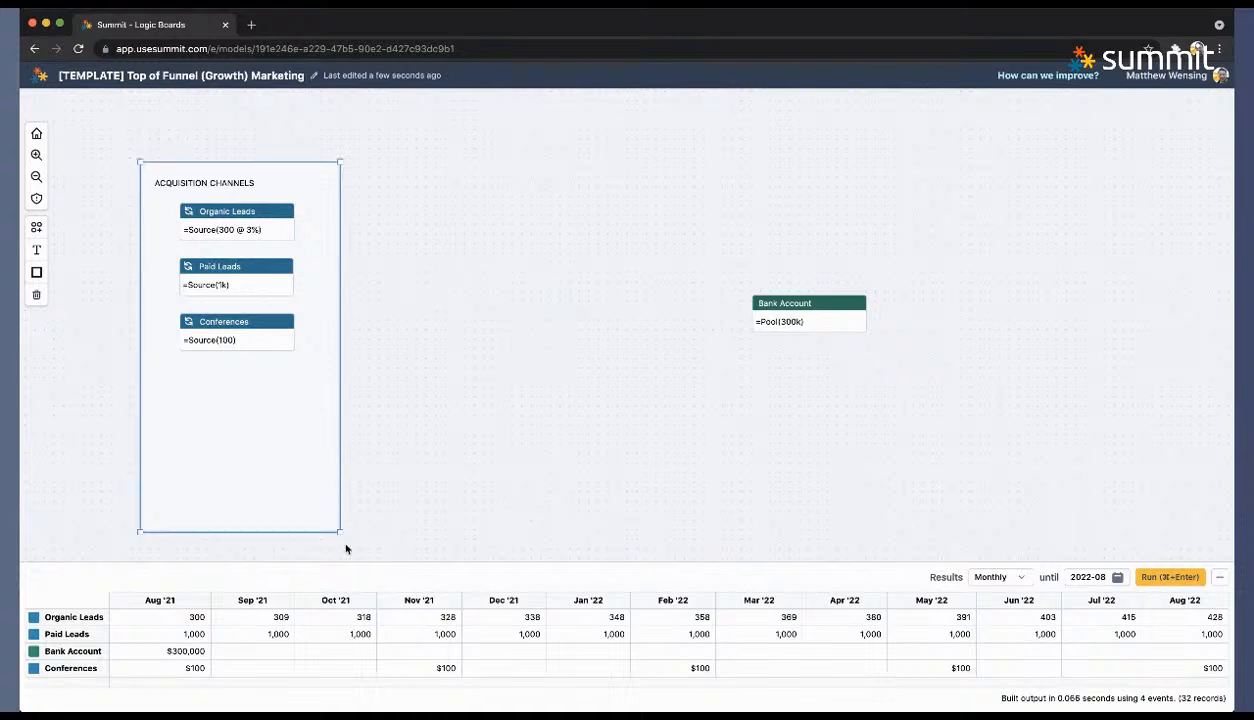
click(450, 288)
Step: Add an Affiliate Marketing node with a Source formula and move it into the group
double_click(491, 240)
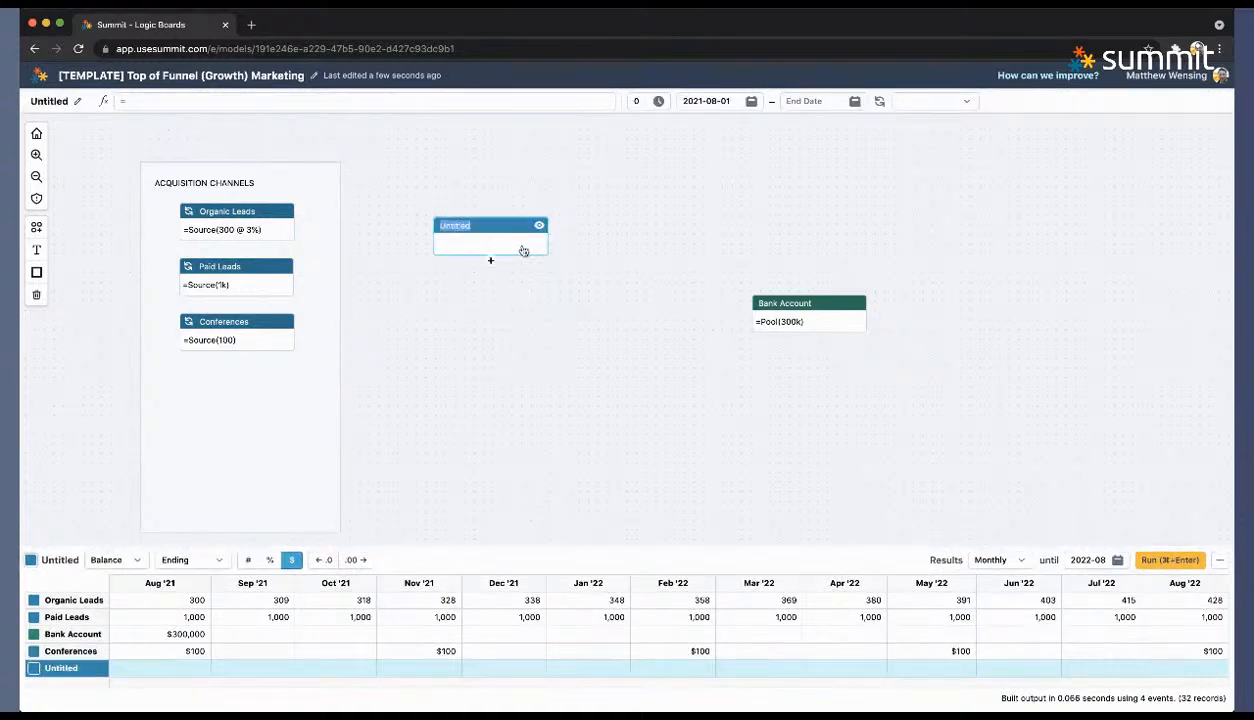
text(Affiliate Marketing)
key(Return)
text(=)
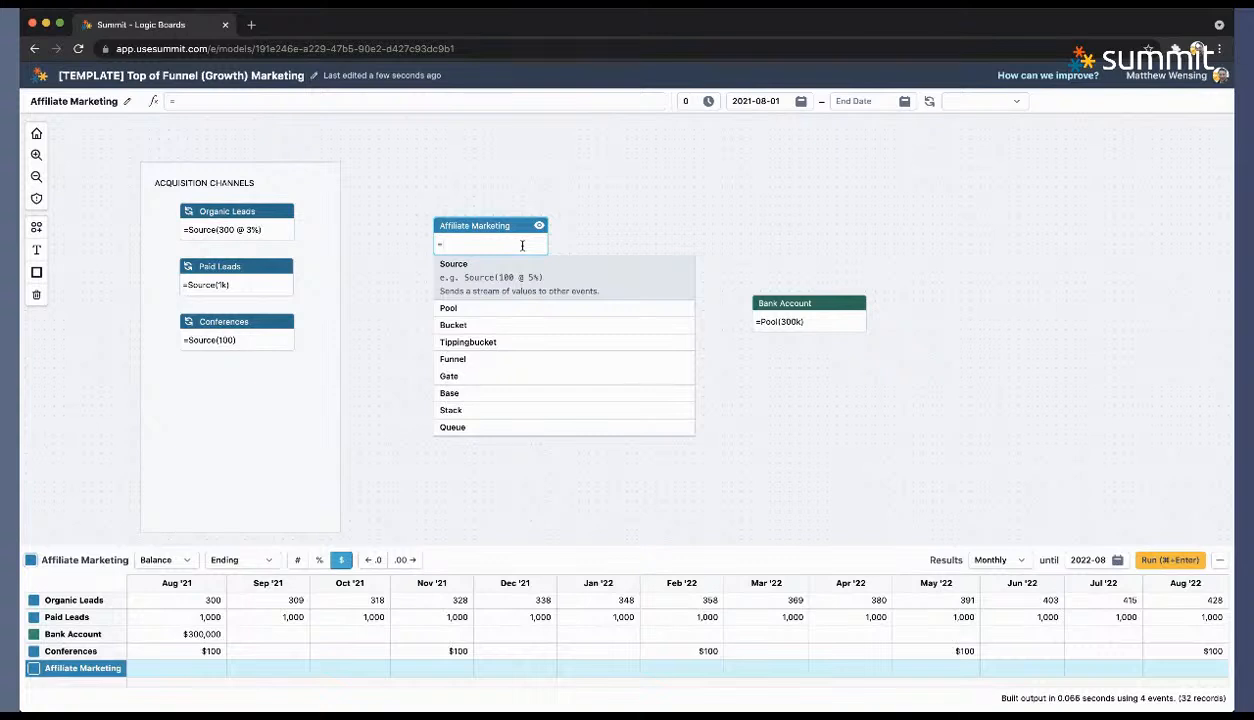
text(Source(5)
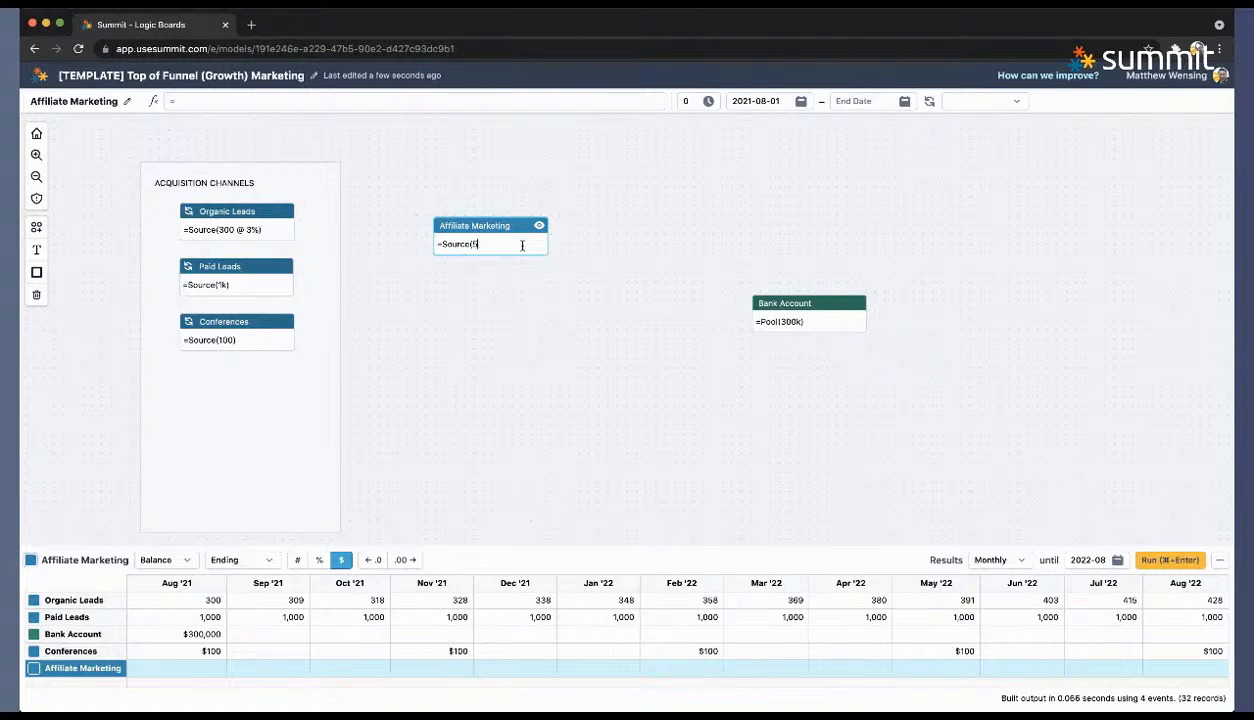
text(00))
key(Left)
text(@)
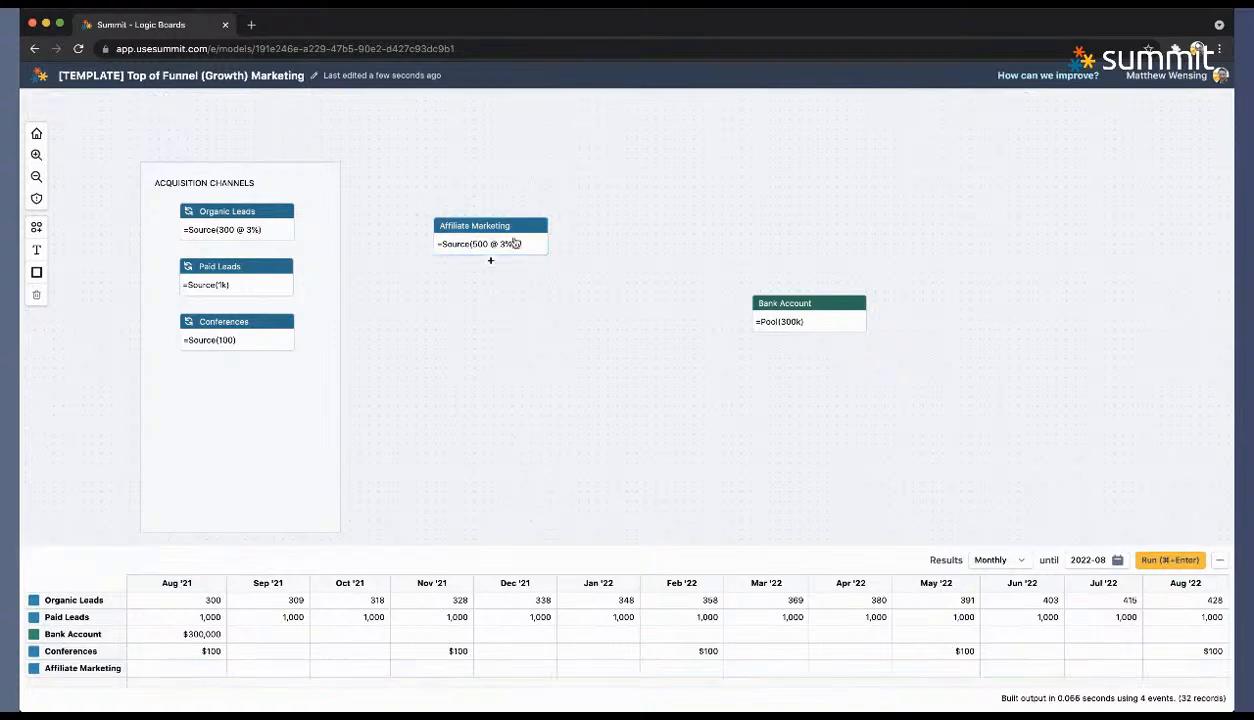
drag(505, 226, 255, 388)
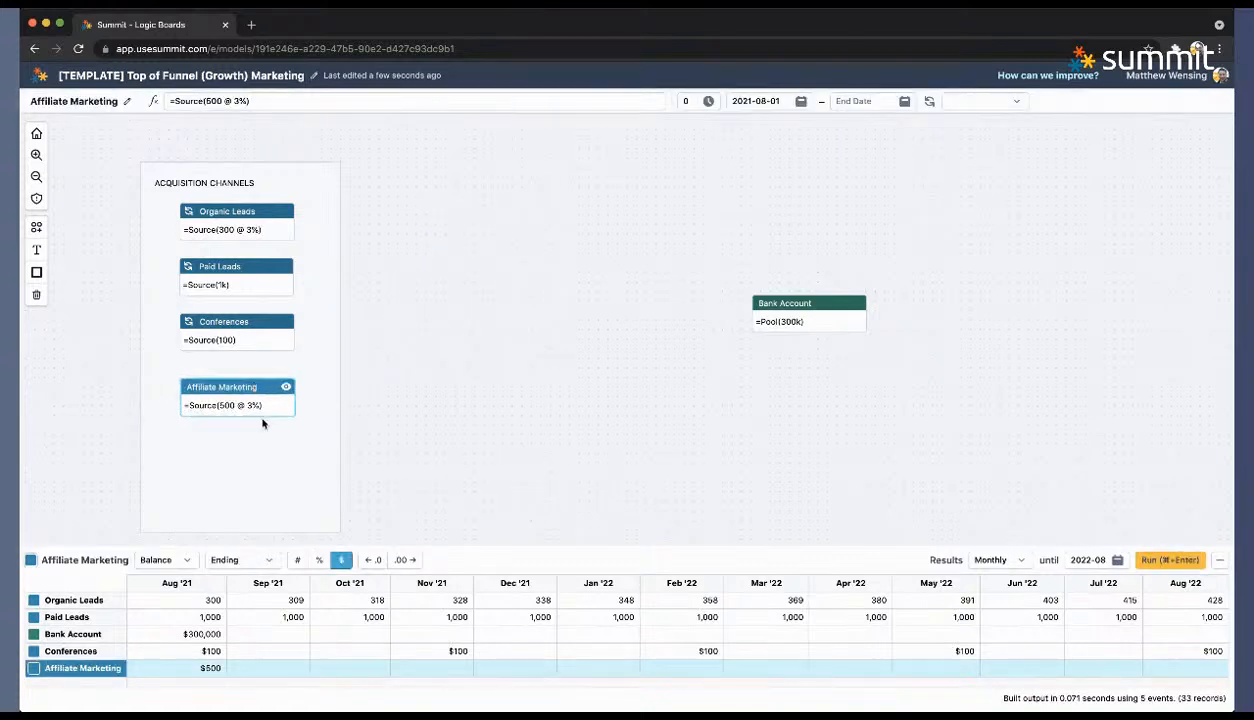
Step: Finish Affiliate Marketing's formula as =Source(500 @ 4%) and make it recur monthly
double_click(263, 408)
click(269, 402)
click(475, 450)
click(266, 395)
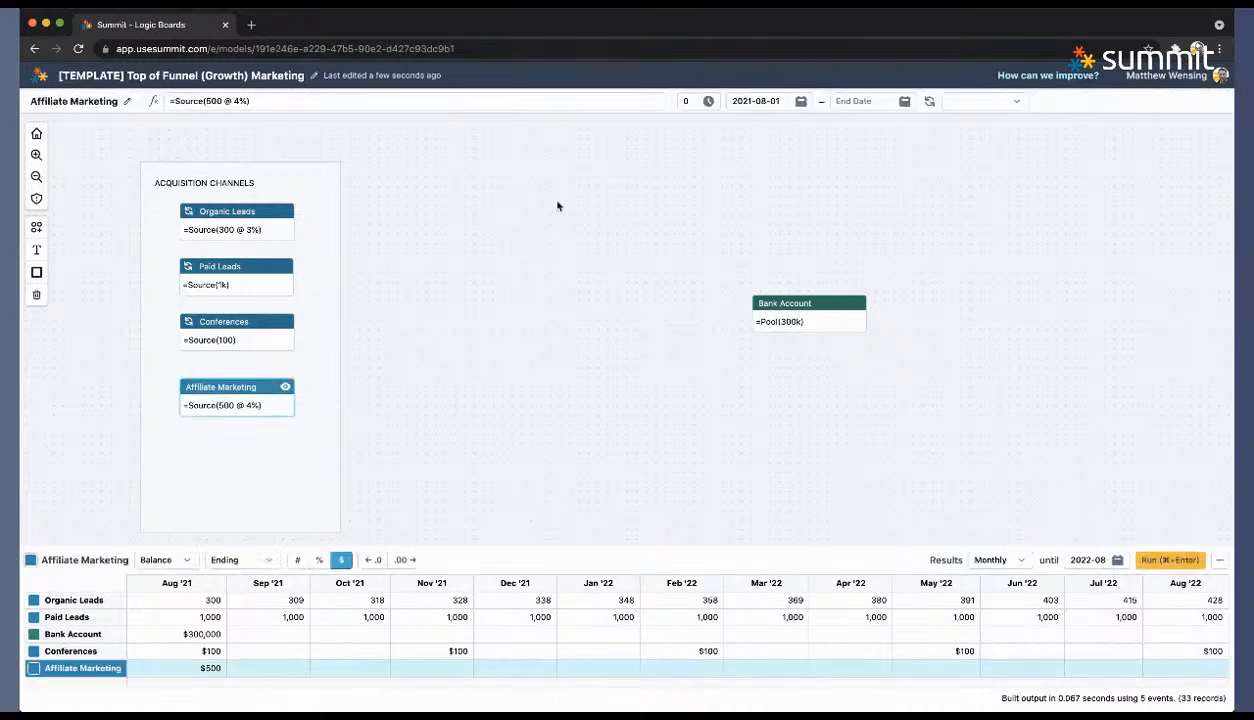
click(971, 105)
click(977, 167)
click(440, 373)
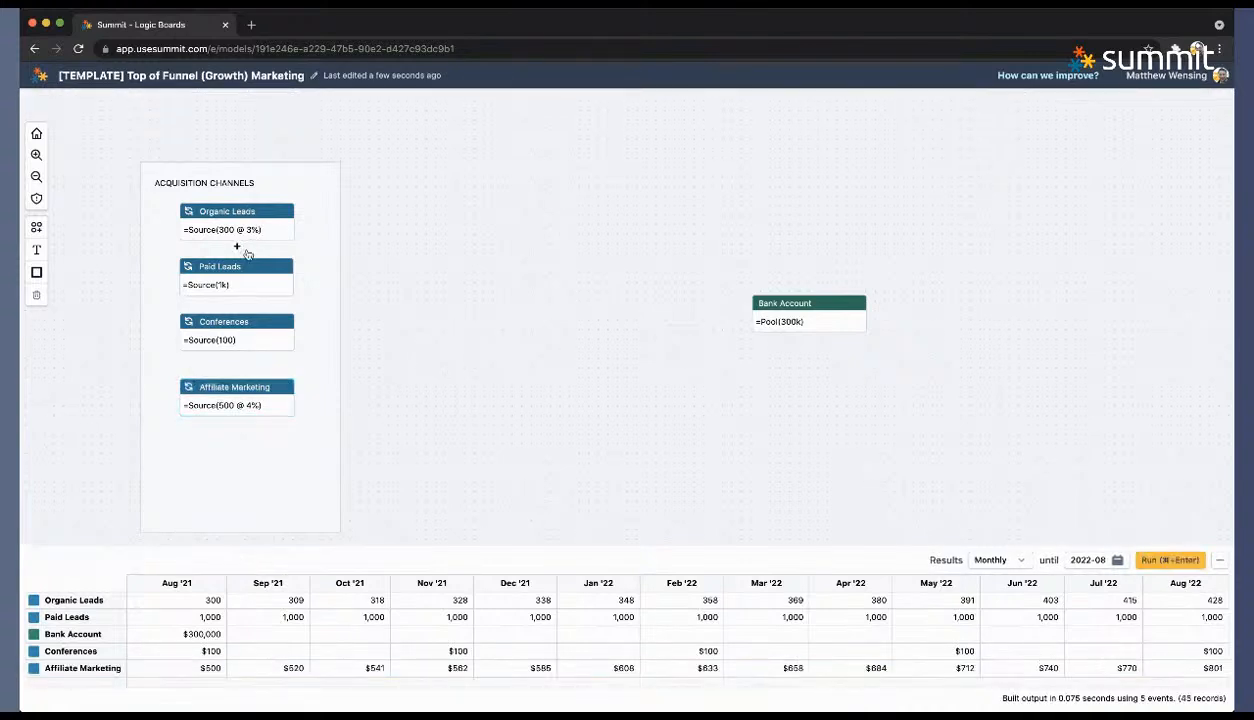
click(243, 330)
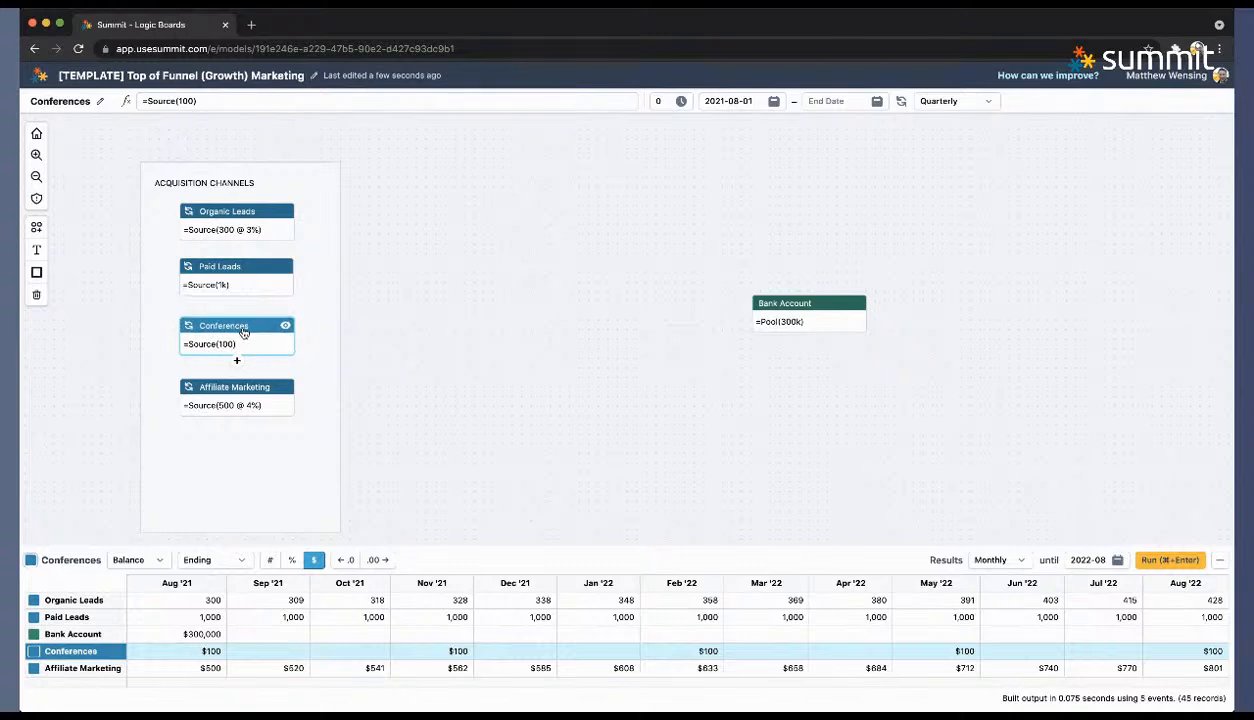
Step: Shrink the Acquisition Channels frame around its four channels and move Bank Account farther right
click(236, 393)
drag(338, 528, 330, 443)
click(824, 356)
drag(832, 303, 1009, 292)
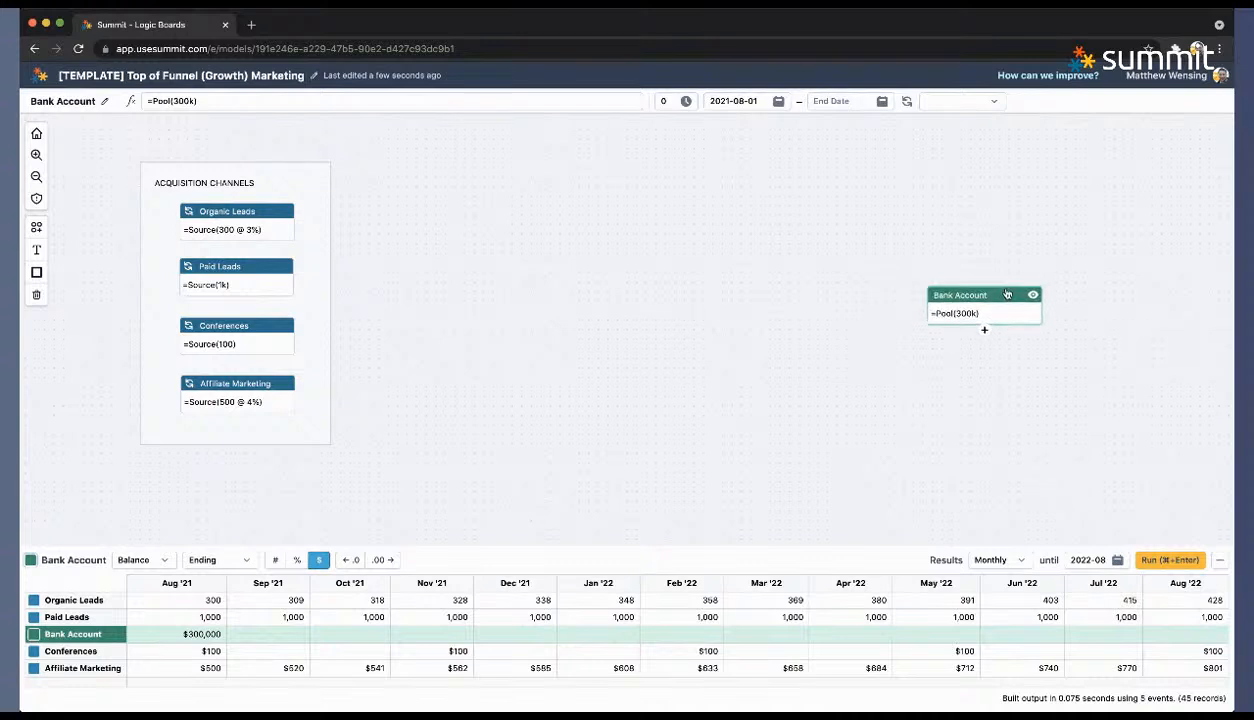
click(686, 302)
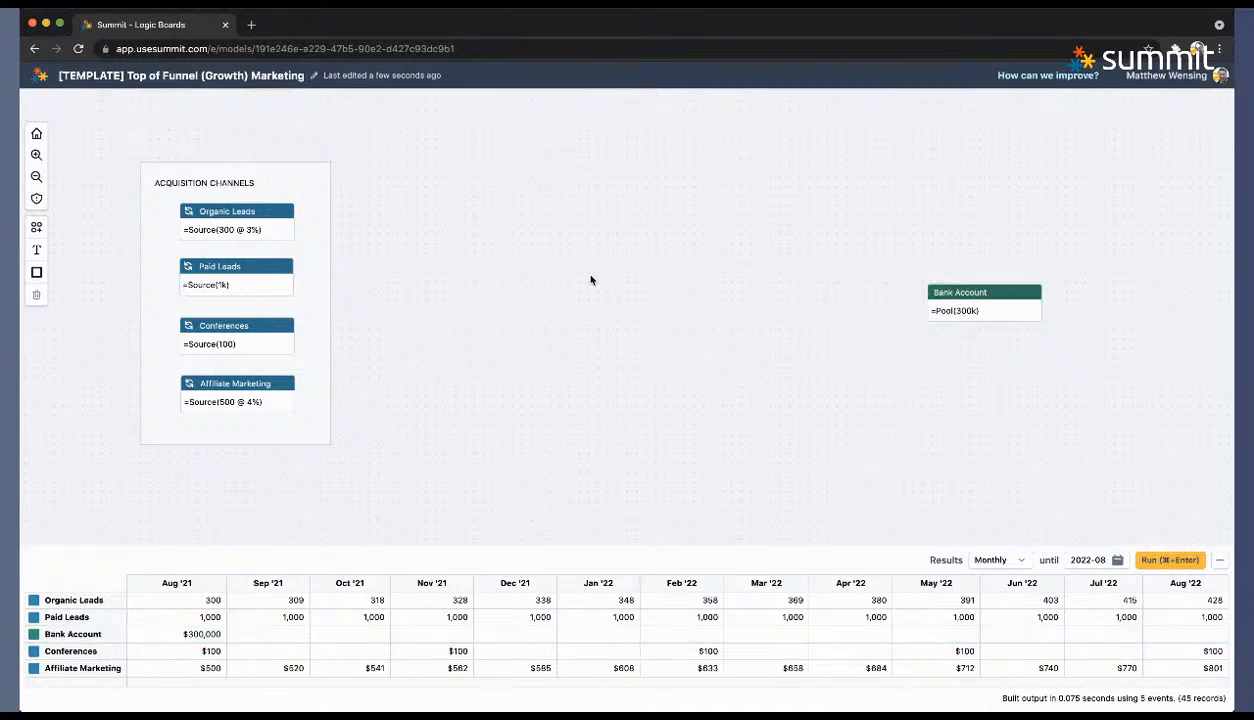
Step: Add an Entry Tier node with a * 49 formula
double_click(745, 230)
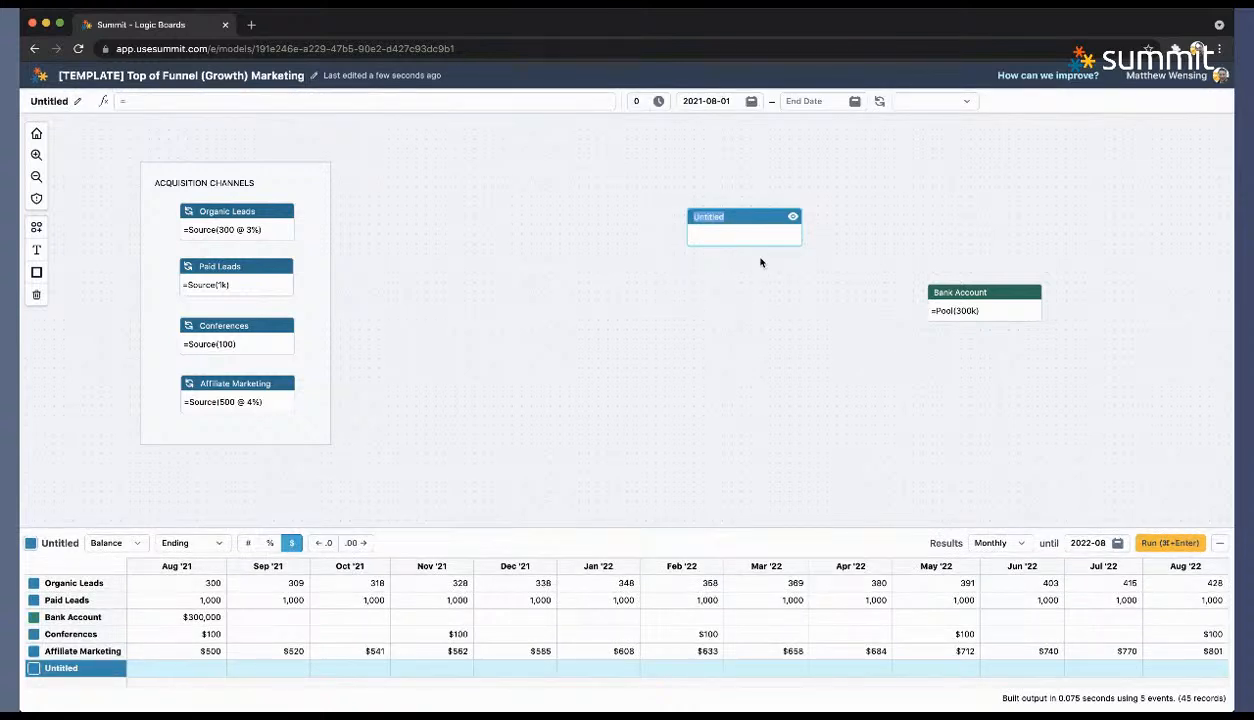
text(Bionze)
key(super+a)
text(Entry Tier)
key(Return)
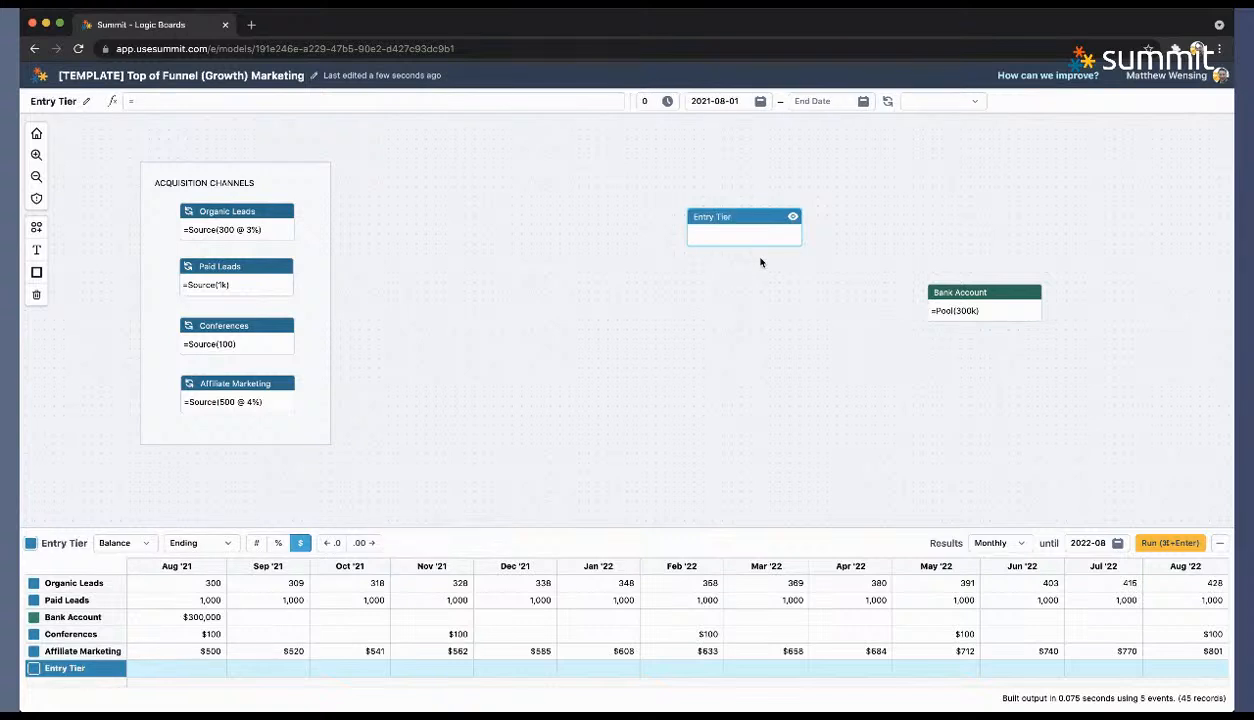
text(= 49)
click(784, 341)
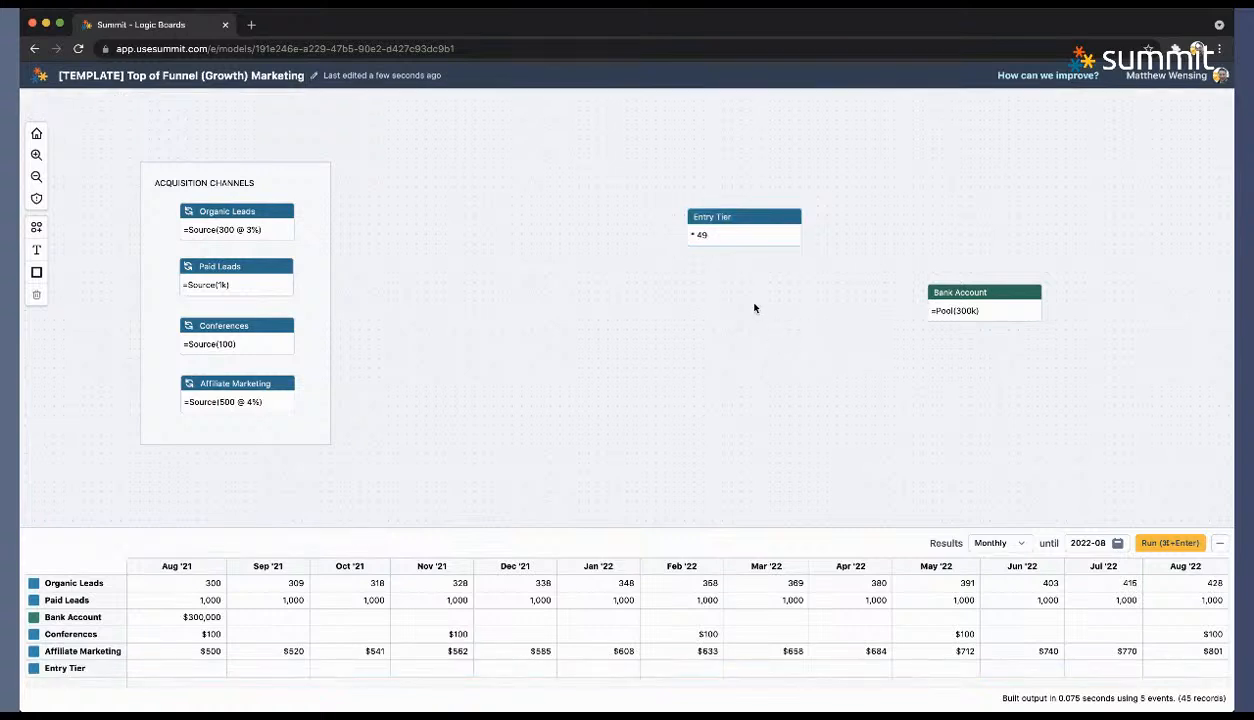
Step: Add Pro Tier (* 99) and Business Tier (* 299) nodes below Entry Tier
double_click(745, 293)
text(Pro Tier)
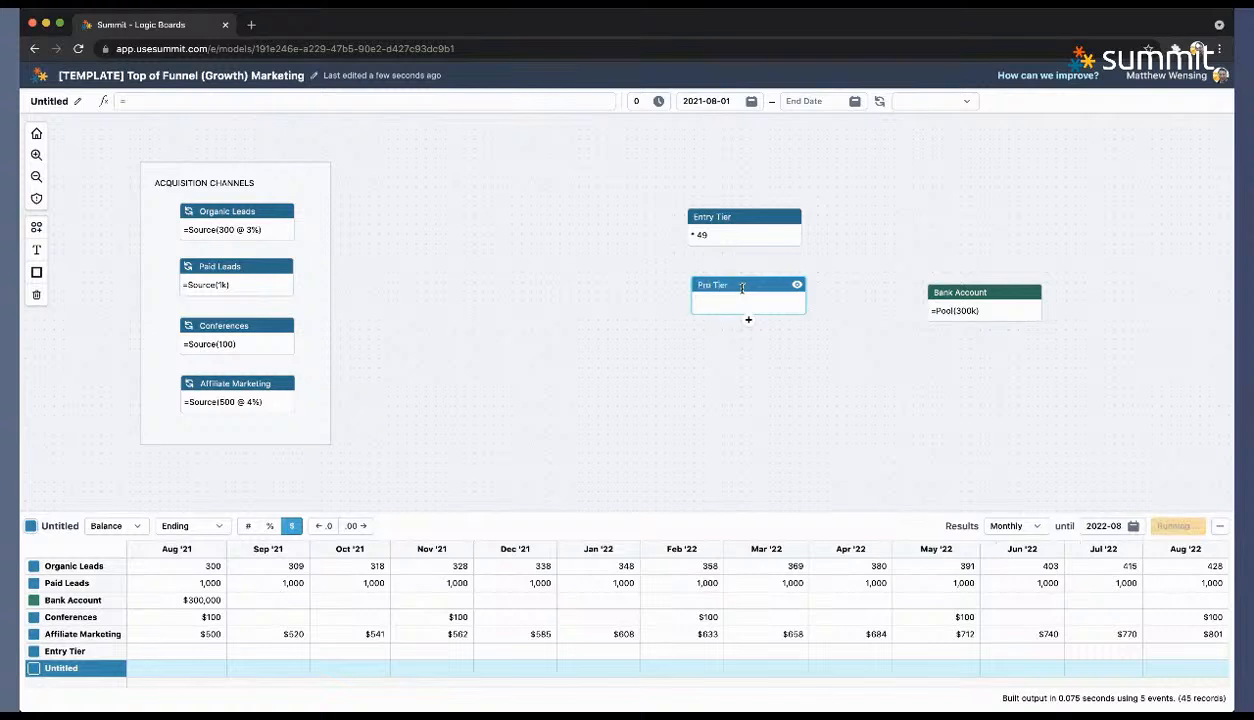
key(Return)
text(=99)
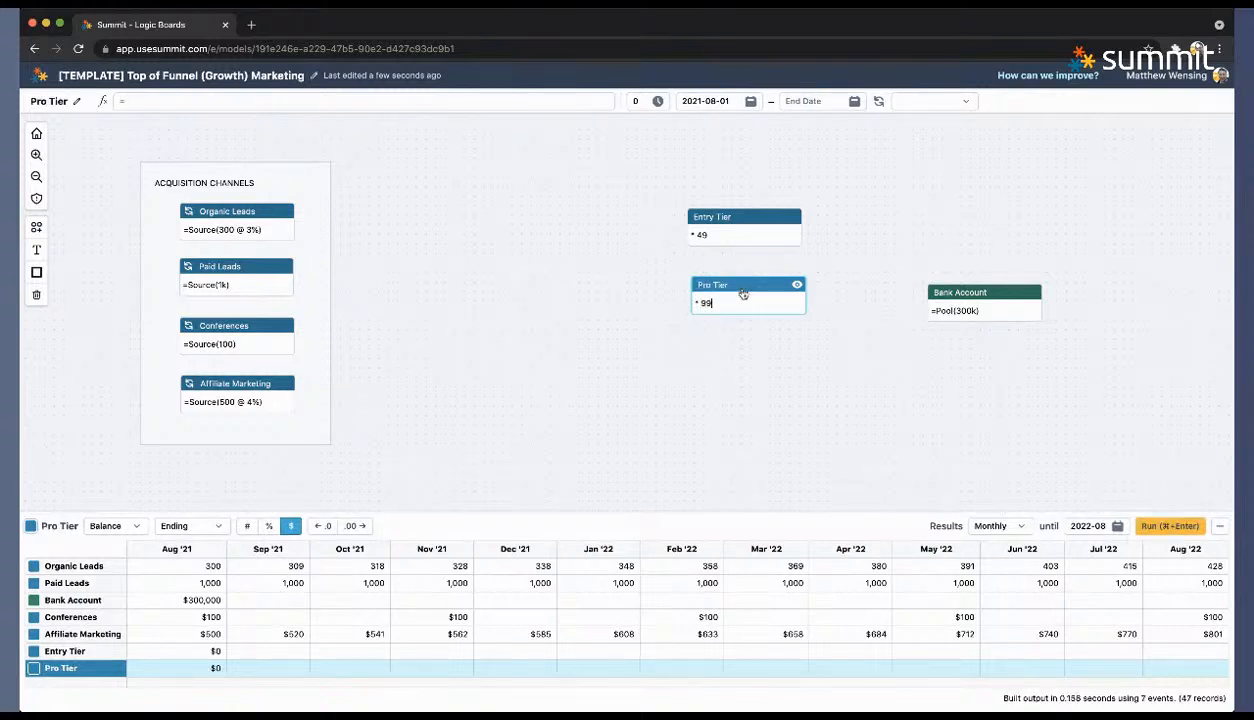
click(740, 390)
double_click(742, 364)
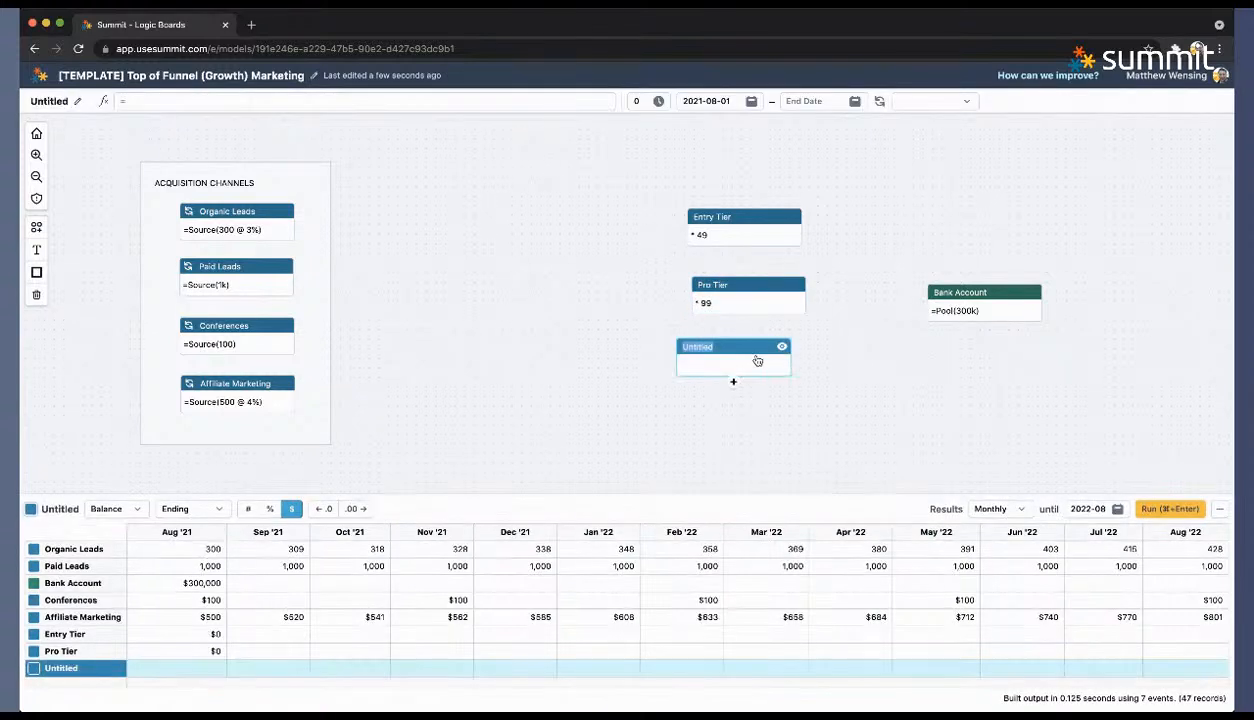
text(Business Tier)
key(Return)
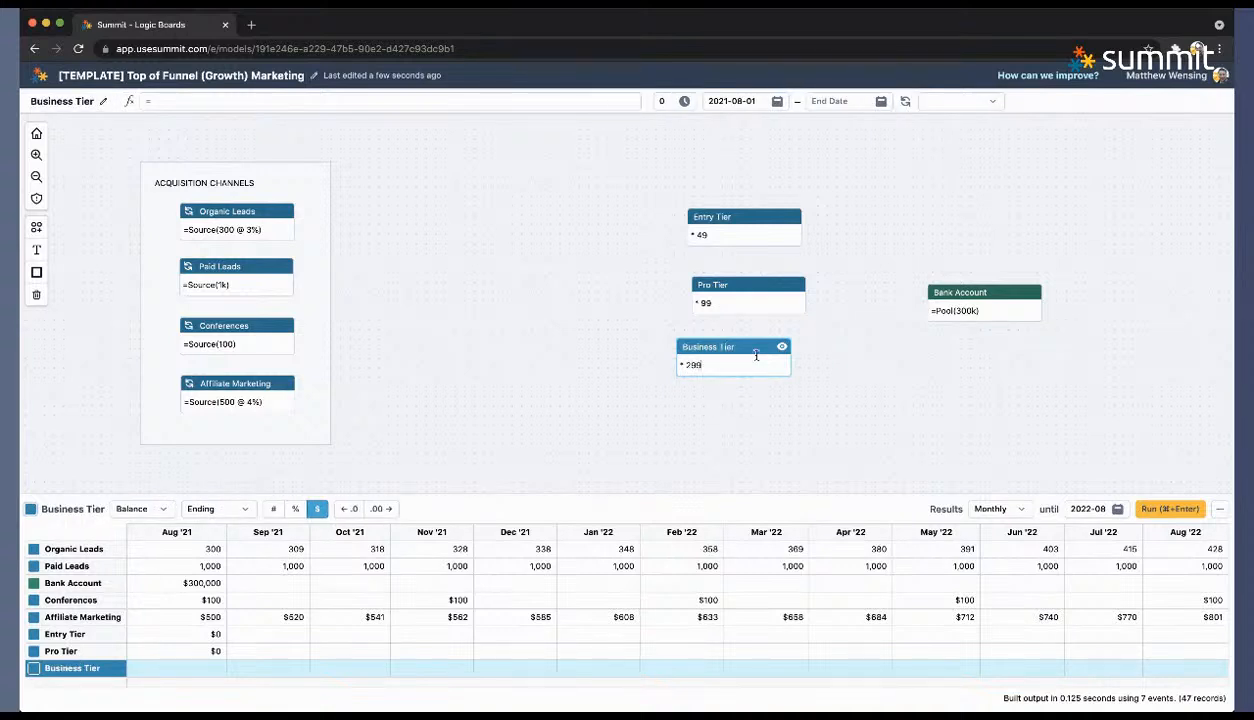
Step: Line up Entry, Pro and Business Tier nodes in a single column
drag(728, 358, 751, 358)
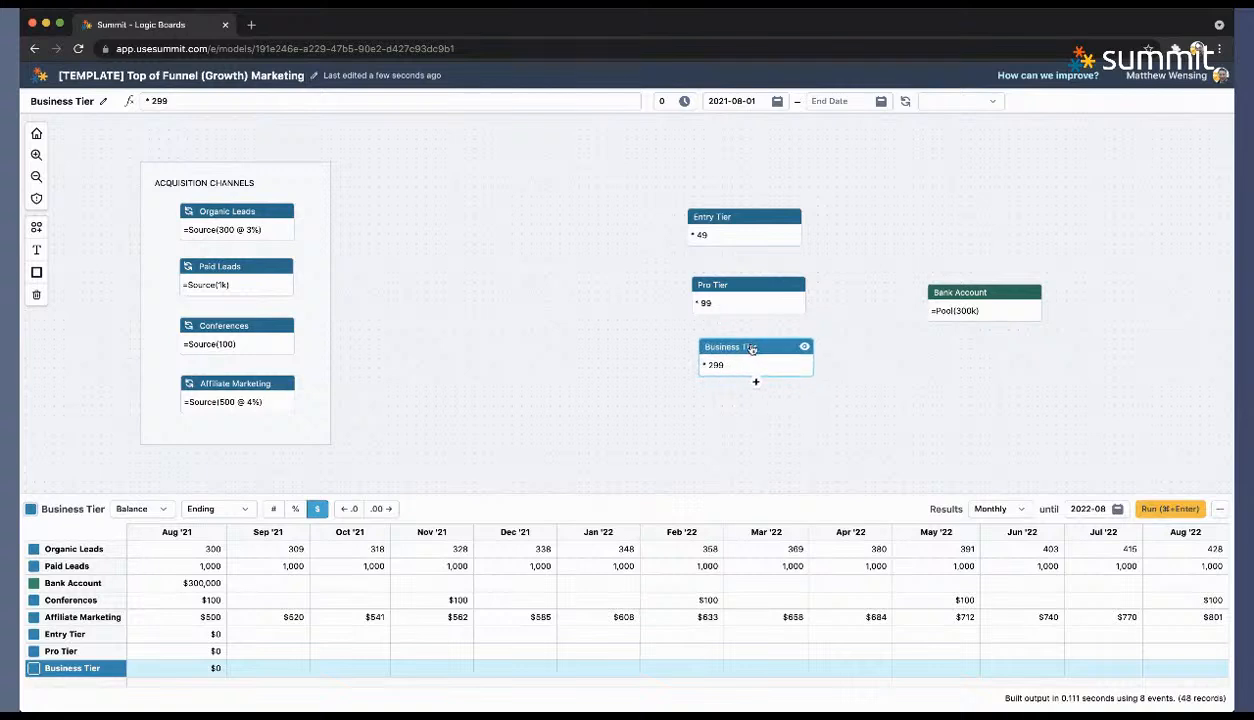
drag(750, 280, 755, 277)
drag(749, 224, 757, 224)
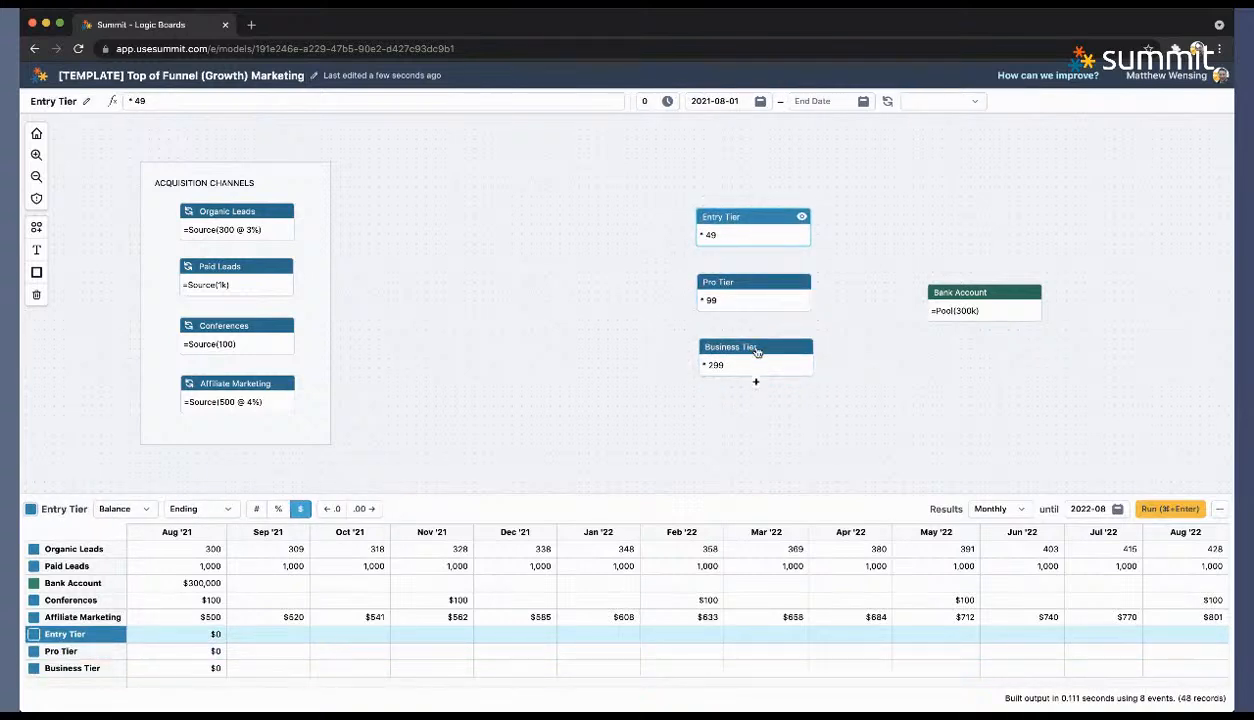
drag(756, 352, 755, 349)
click(318, 263)
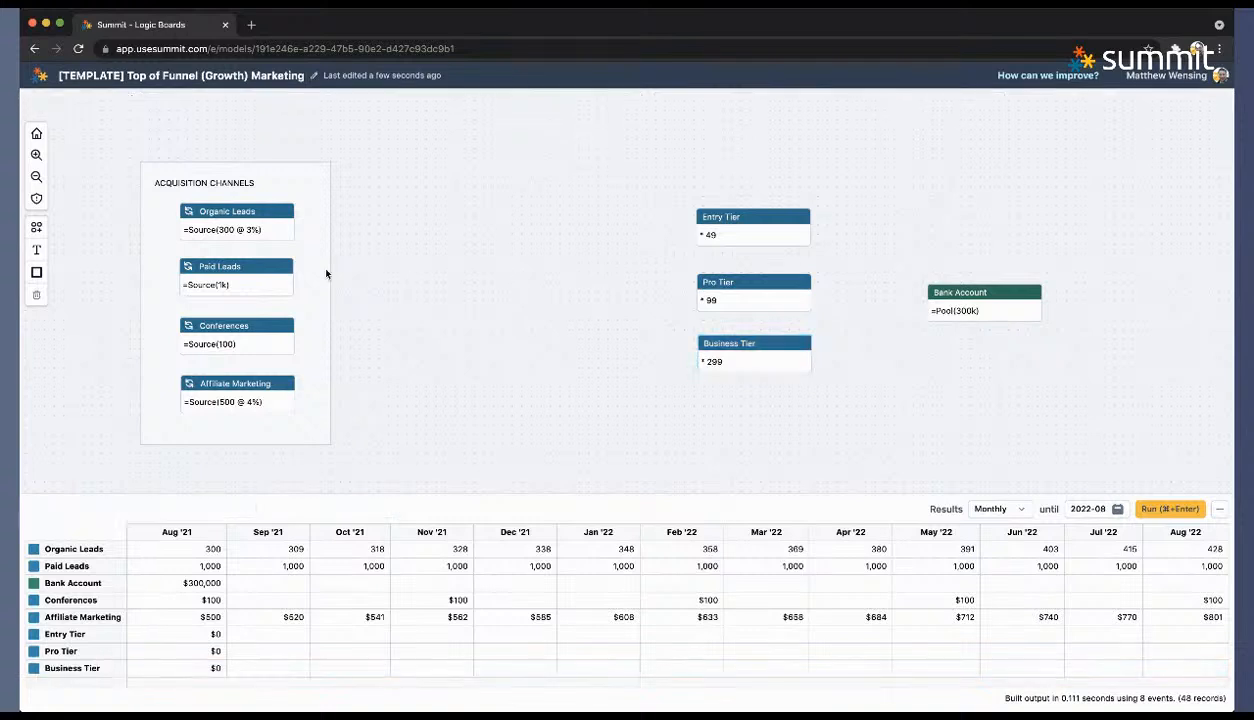
Step: Move the three tier nodes and Bank Account together, closer to the acquisition channels
click(231, 237)
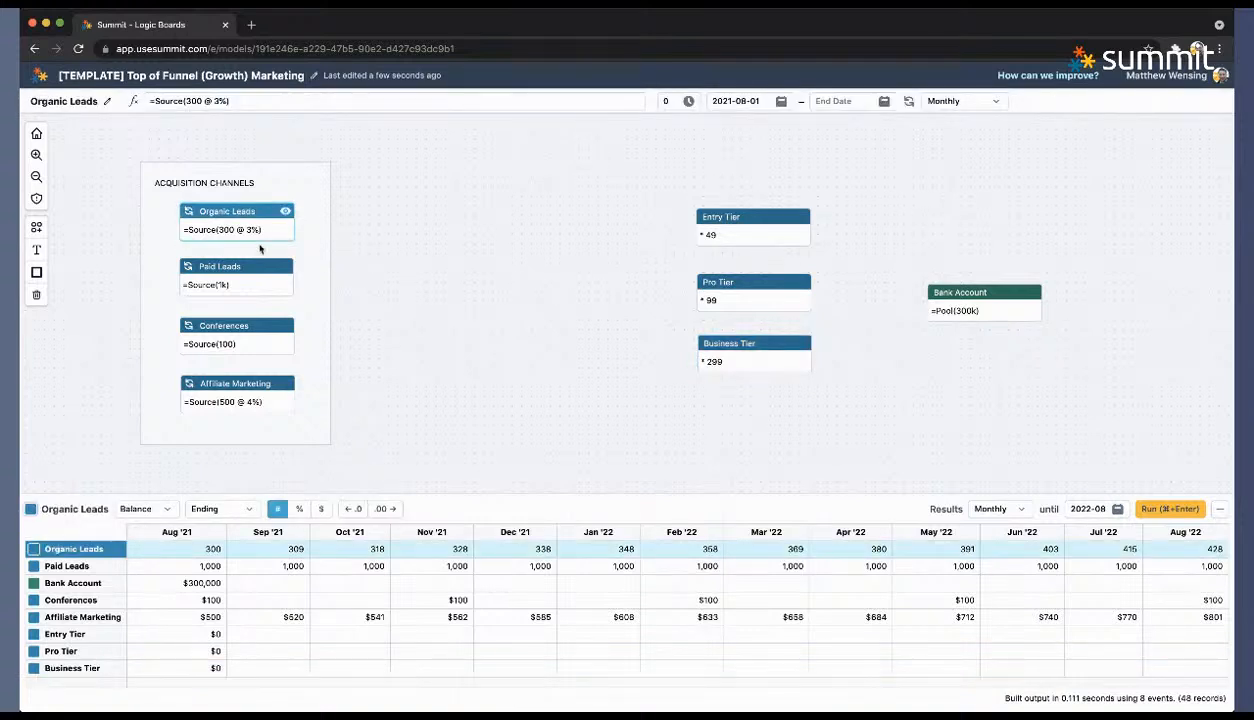
click(929, 456)
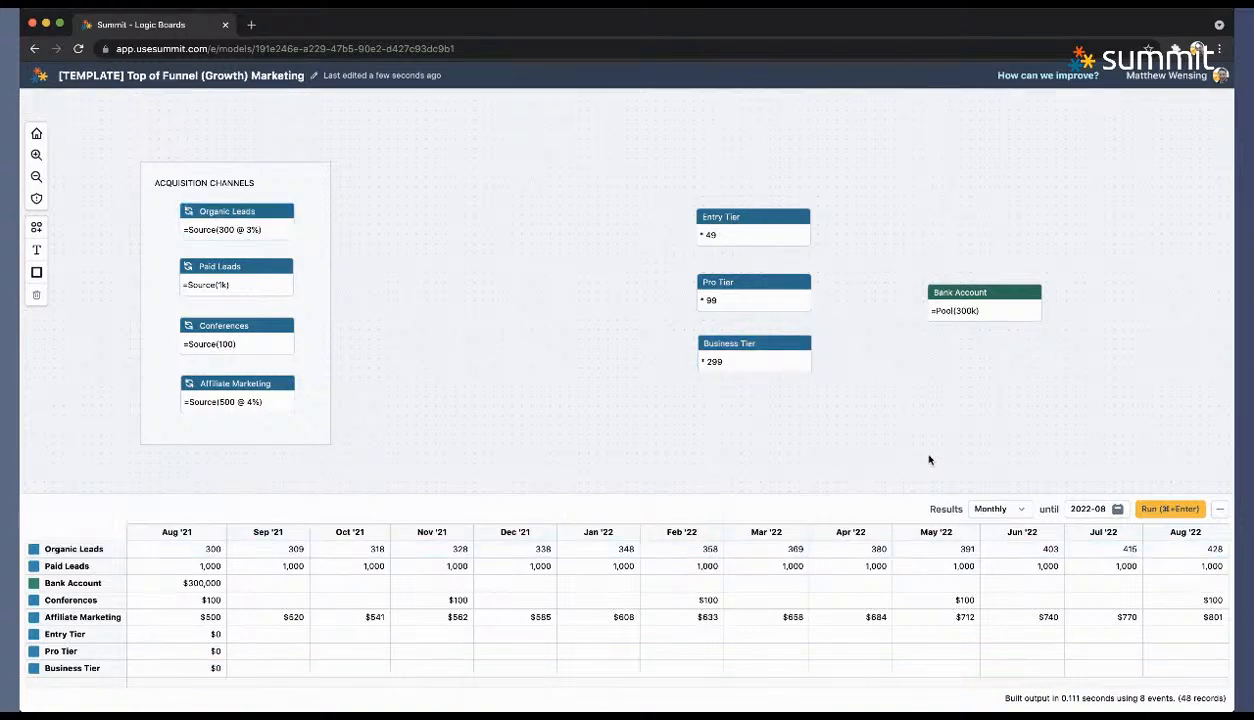
drag(1058, 429, 801, 195)
drag(753, 243, 521, 250)
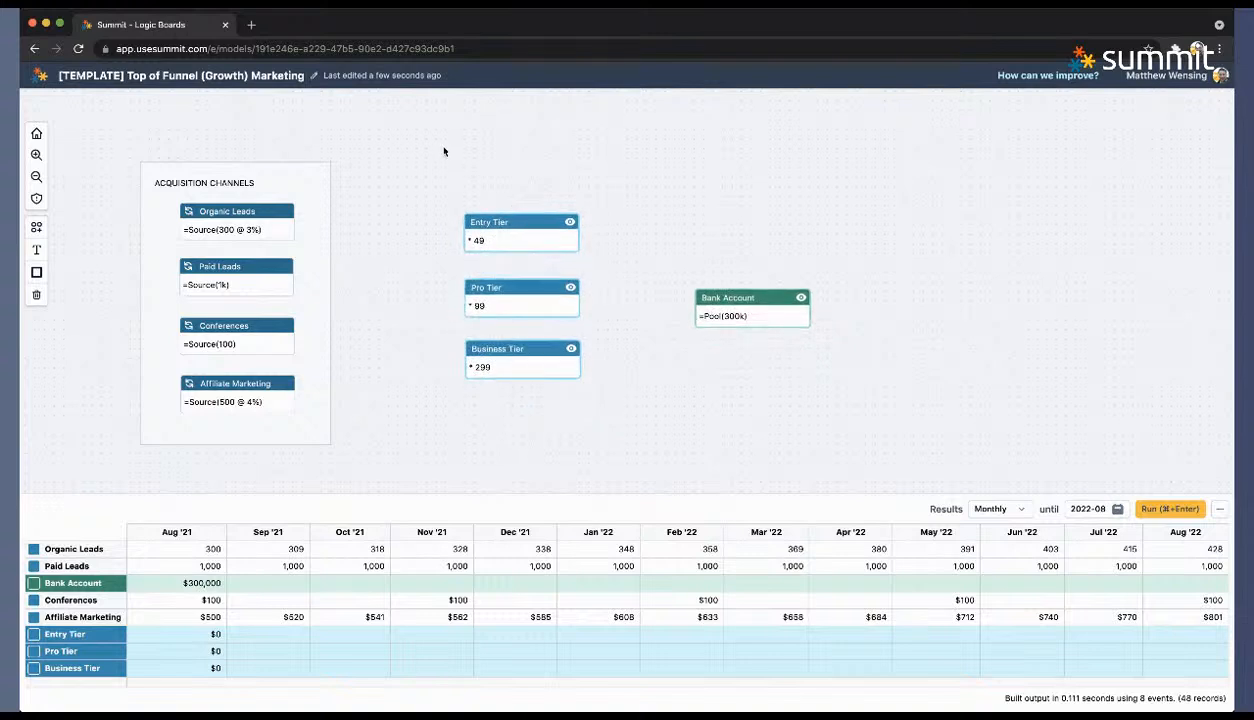
click(390, 391)
drag(390, 391, 499, 389)
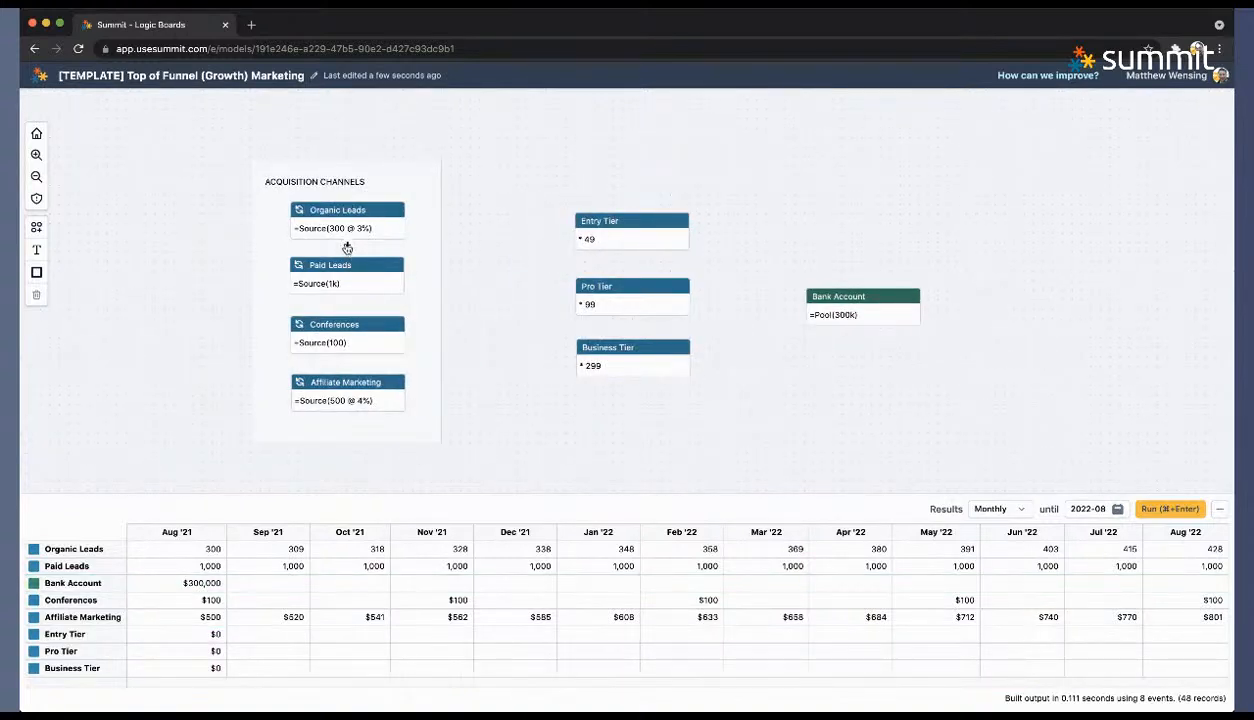
Step: Connect Organic Leads to Entry, Pro and Business Tier, giving the Entry Tier link 70 %
drag(347, 248, 576, 236)
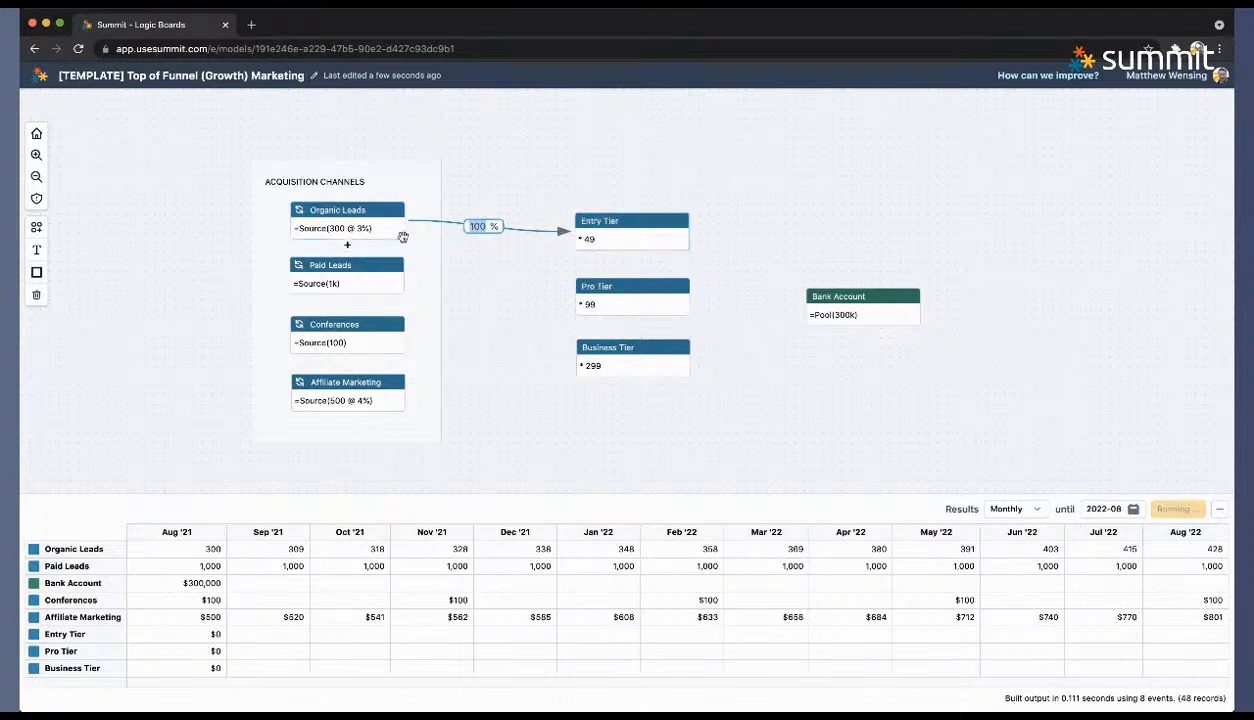
drag(351, 248, 578, 296)
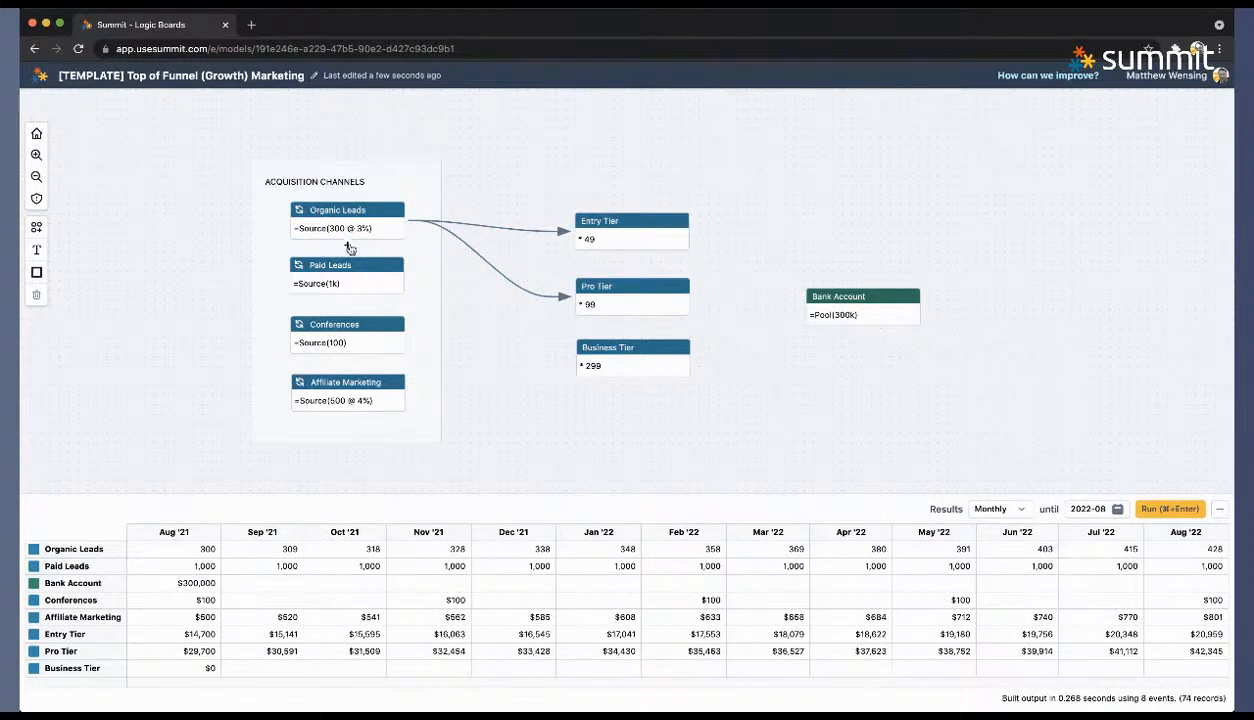
drag(348, 248, 576, 358)
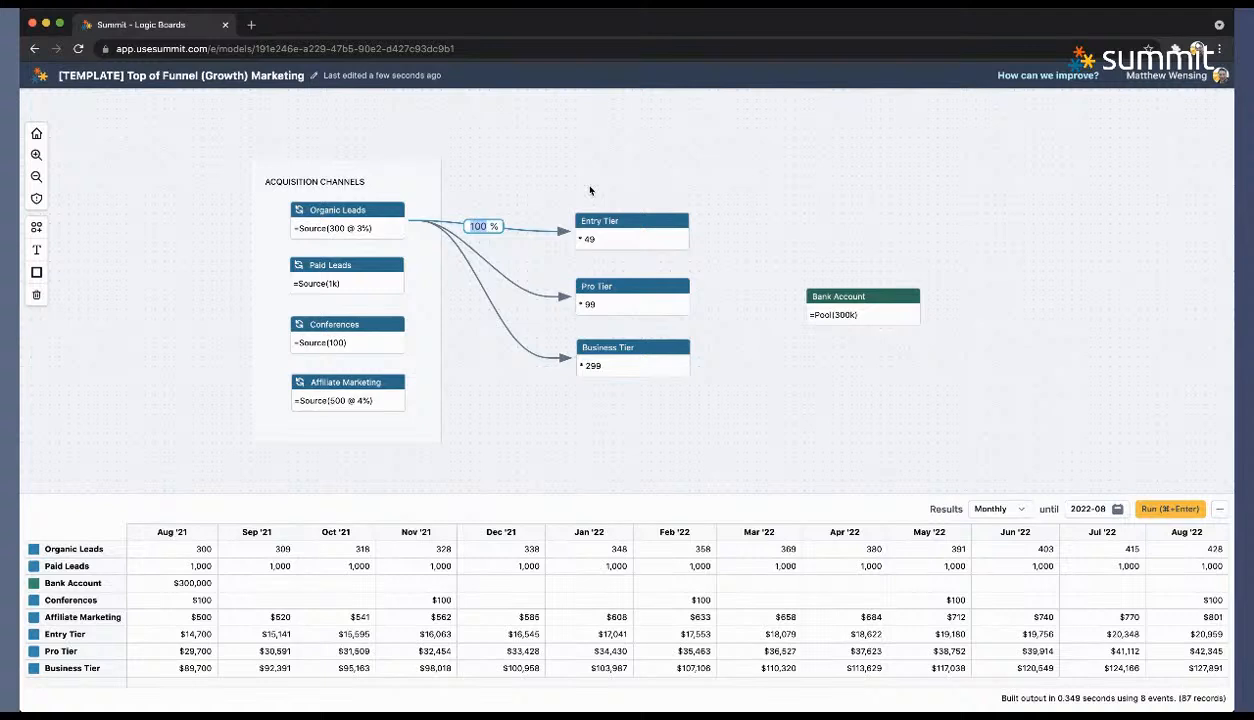
text(7)
key(Return)
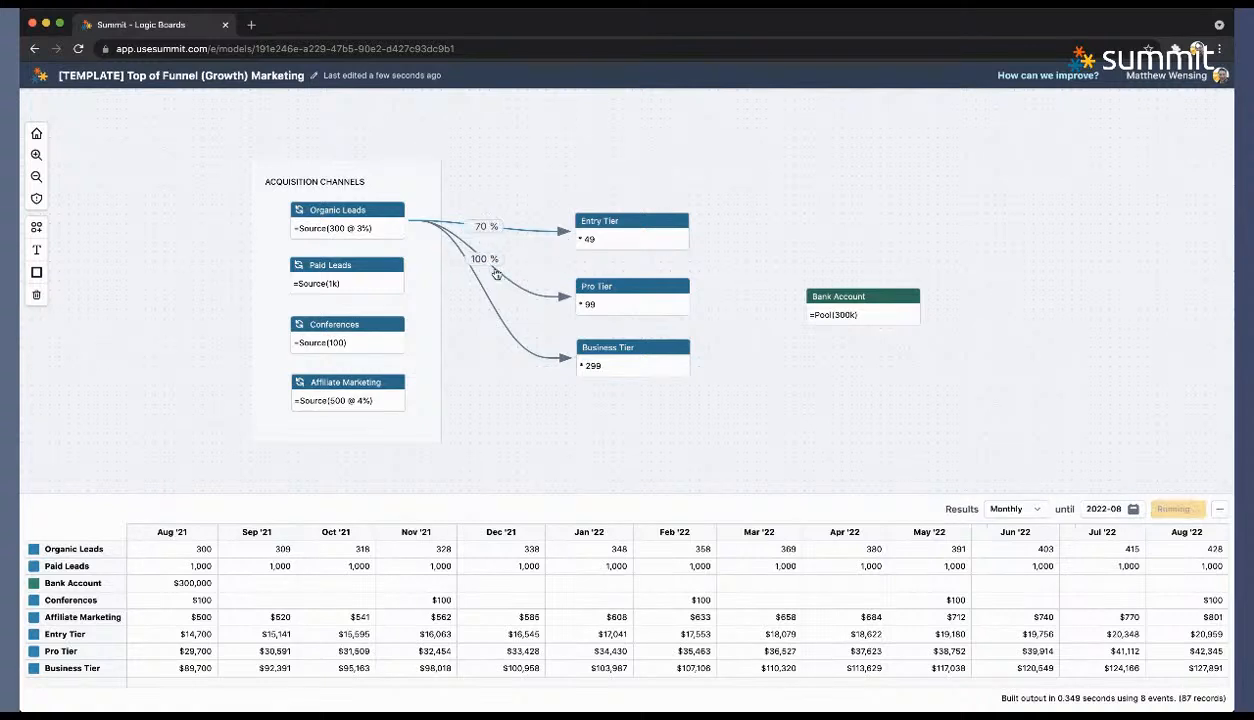
click(480, 257)
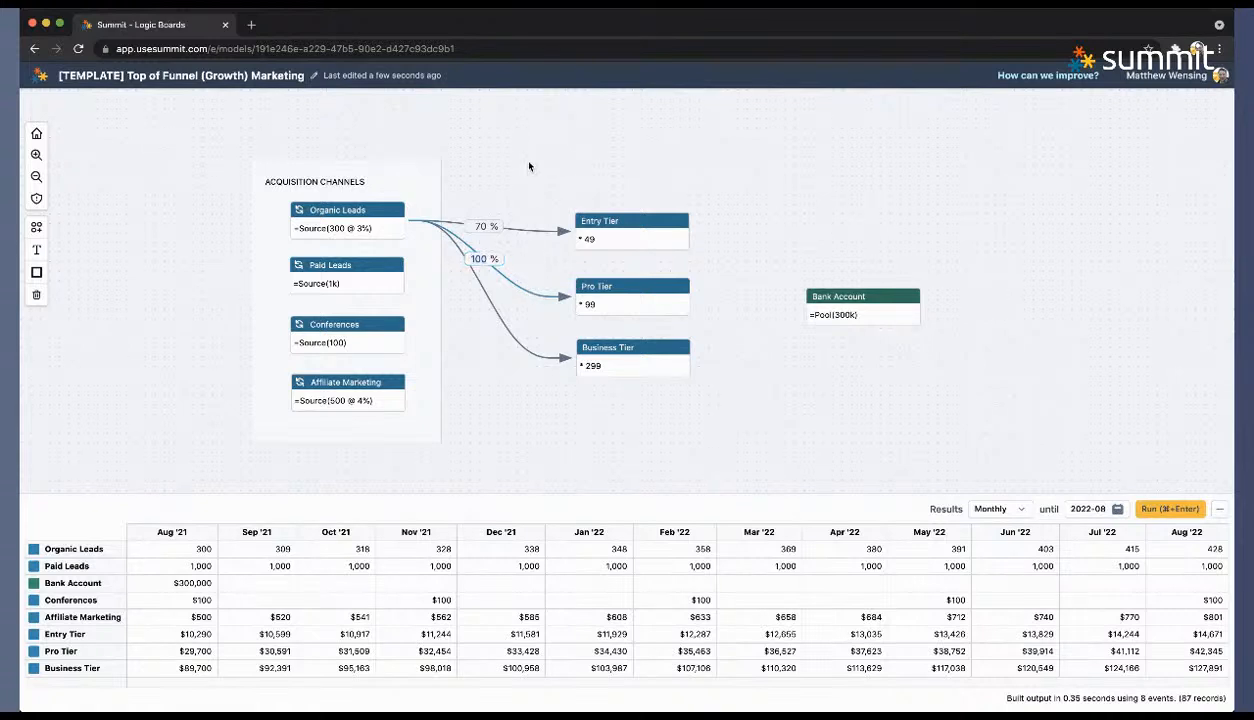
click(612, 228)
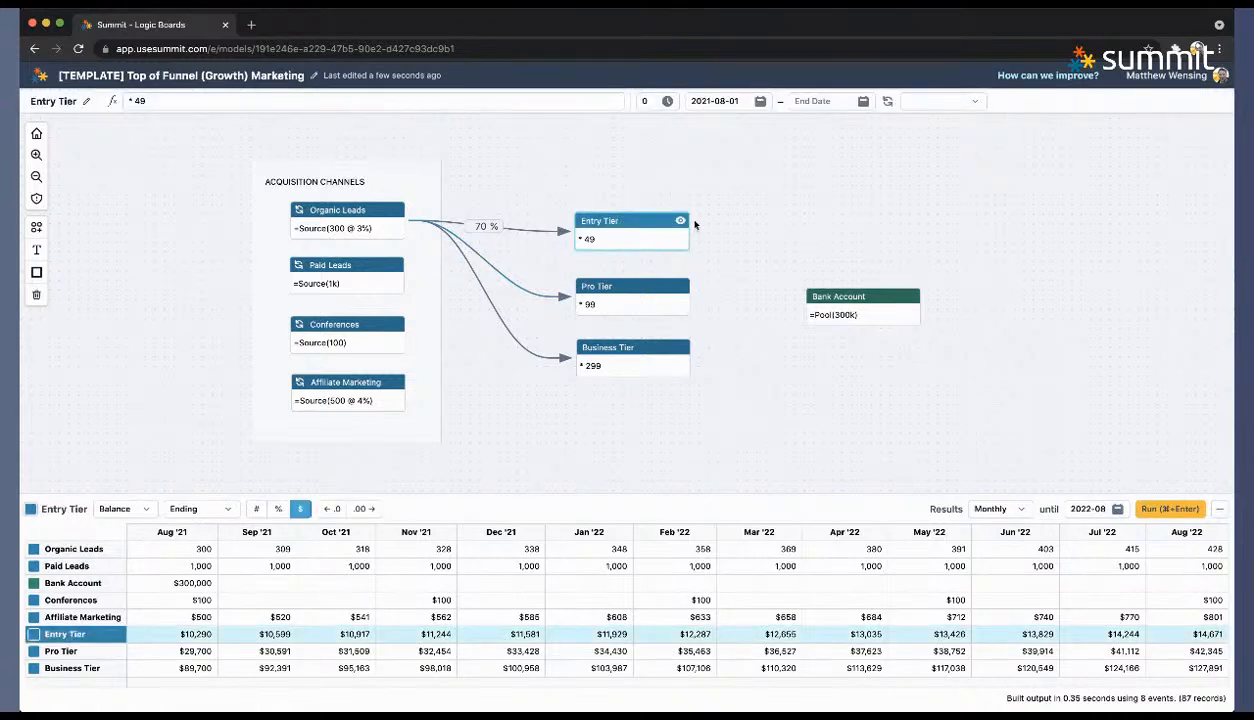
Step: Replace the fixed prices in Entry, Pro and Business Tier with =Pool(0), each starting at $0
double_click(635, 241)
text(=Pool(0))
click(610, 298)
double_click(647, 302)
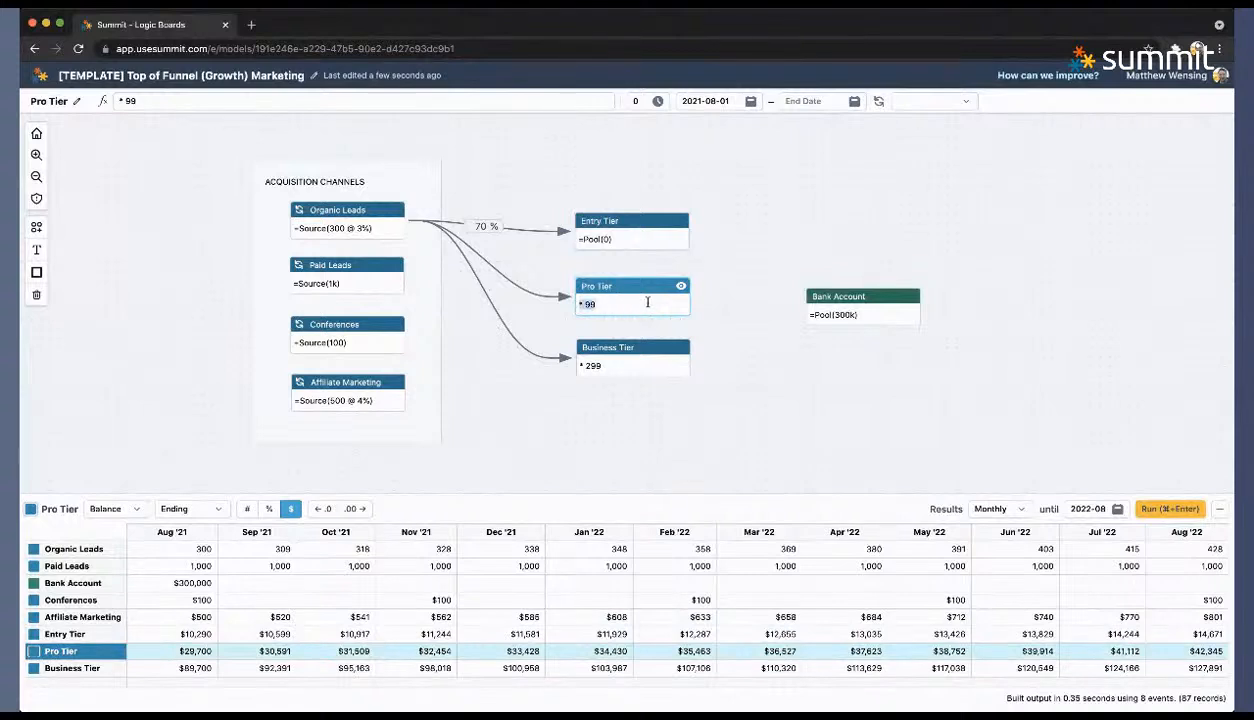
text(=Po)
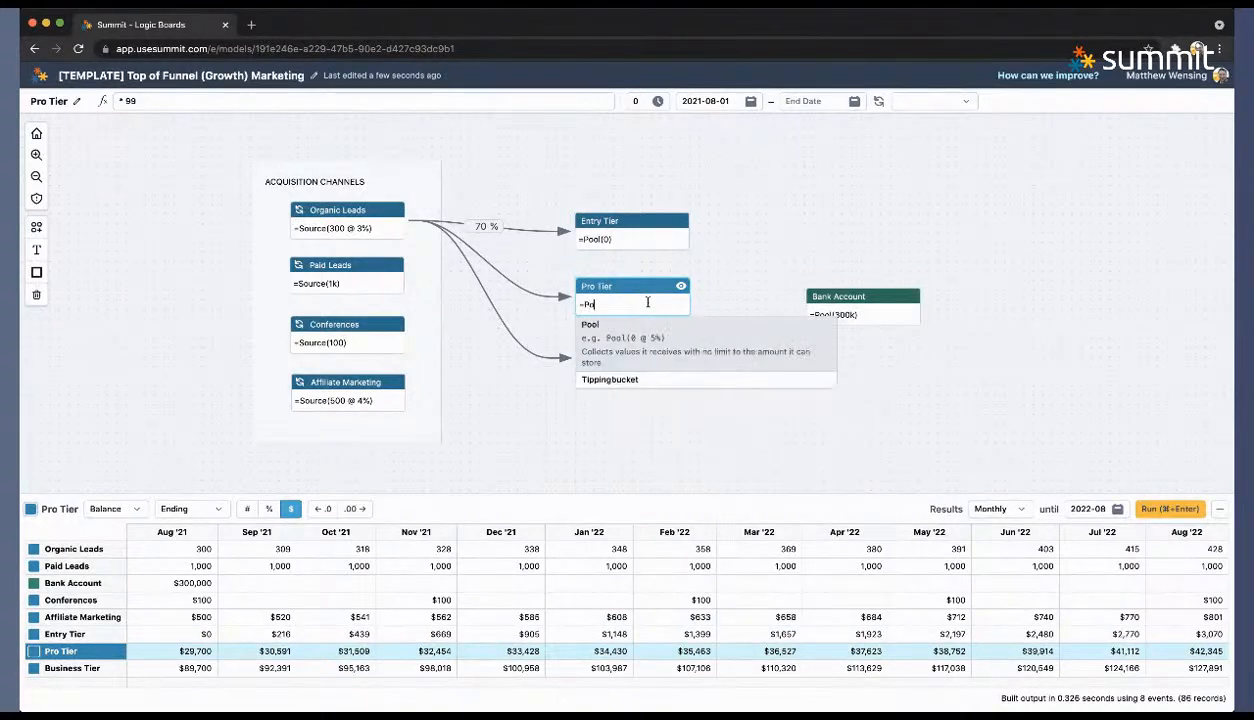
text(ol(0)
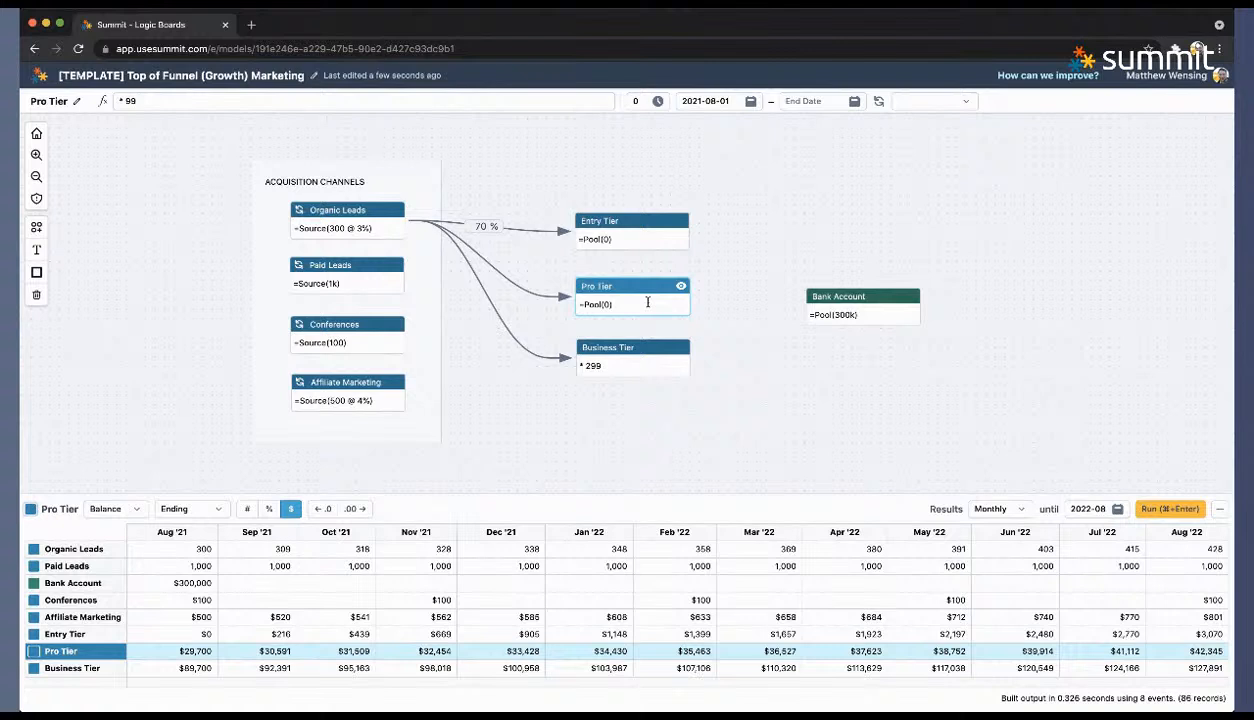
double_click(620, 367)
key(BackSpace)
text(=Pool(0)
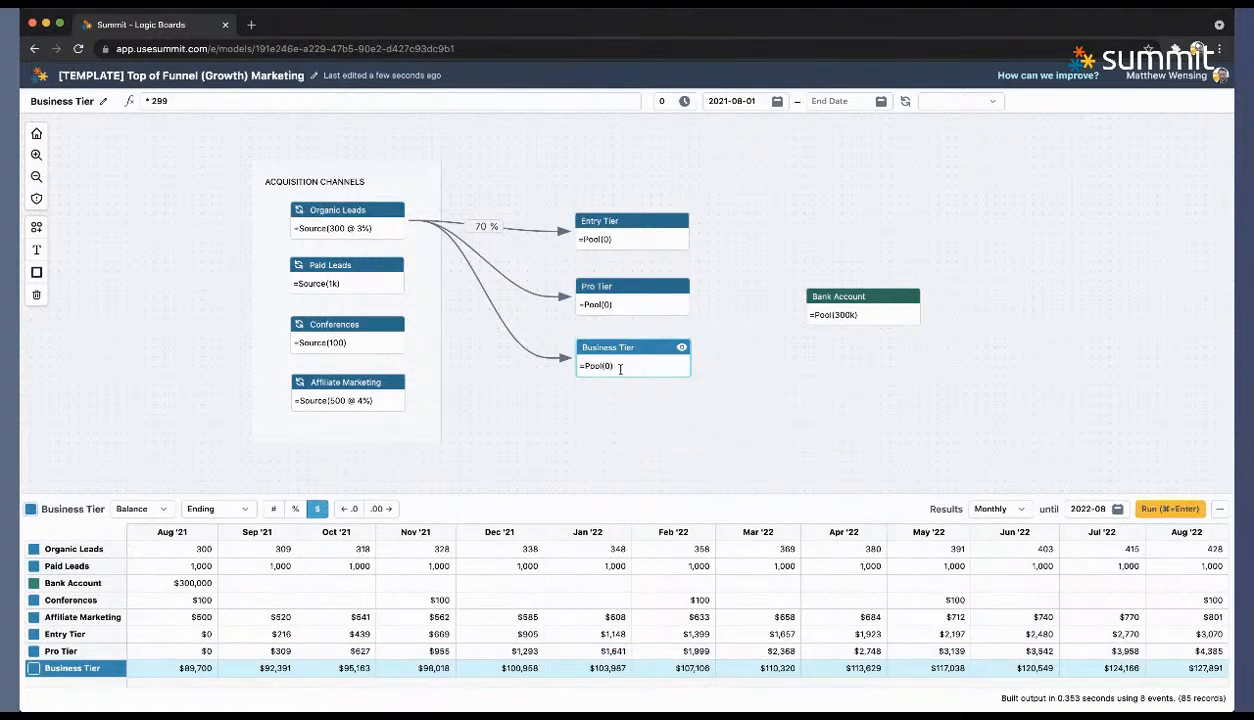
click(518, 462)
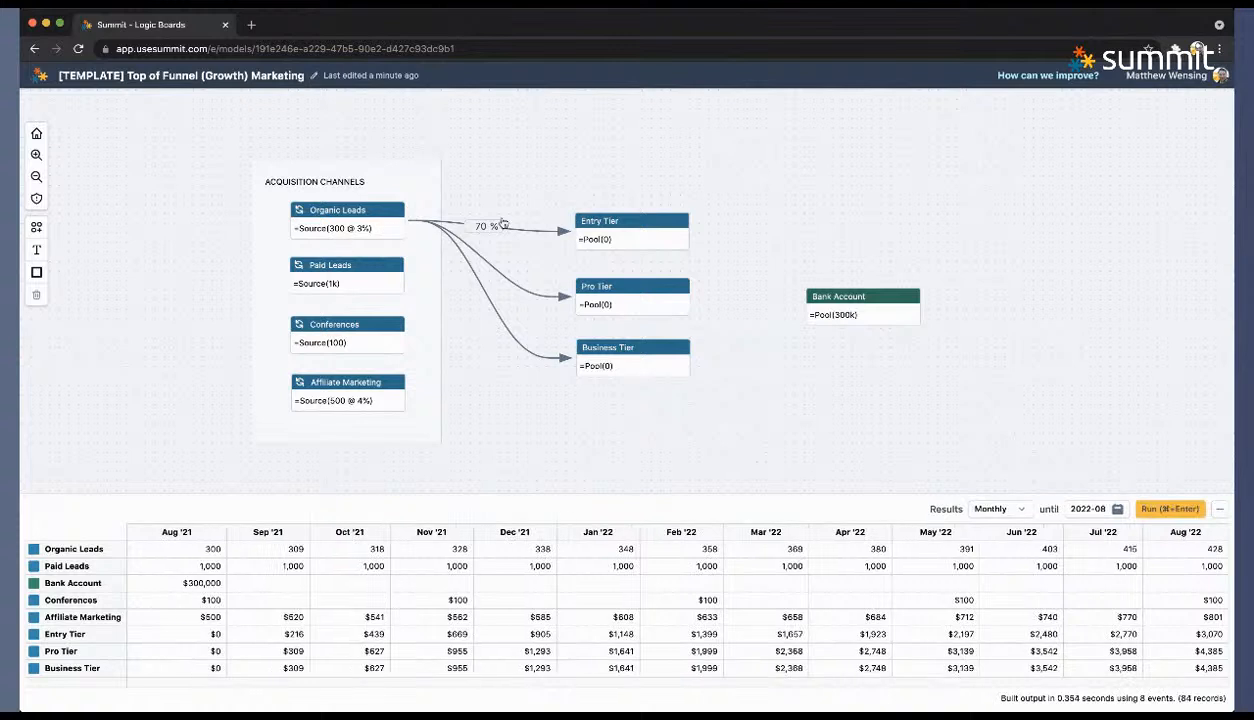
Step: Set the Organic Leads share to 27 % for Pro Tier and 3 % for Business Tier
click(588, 228)
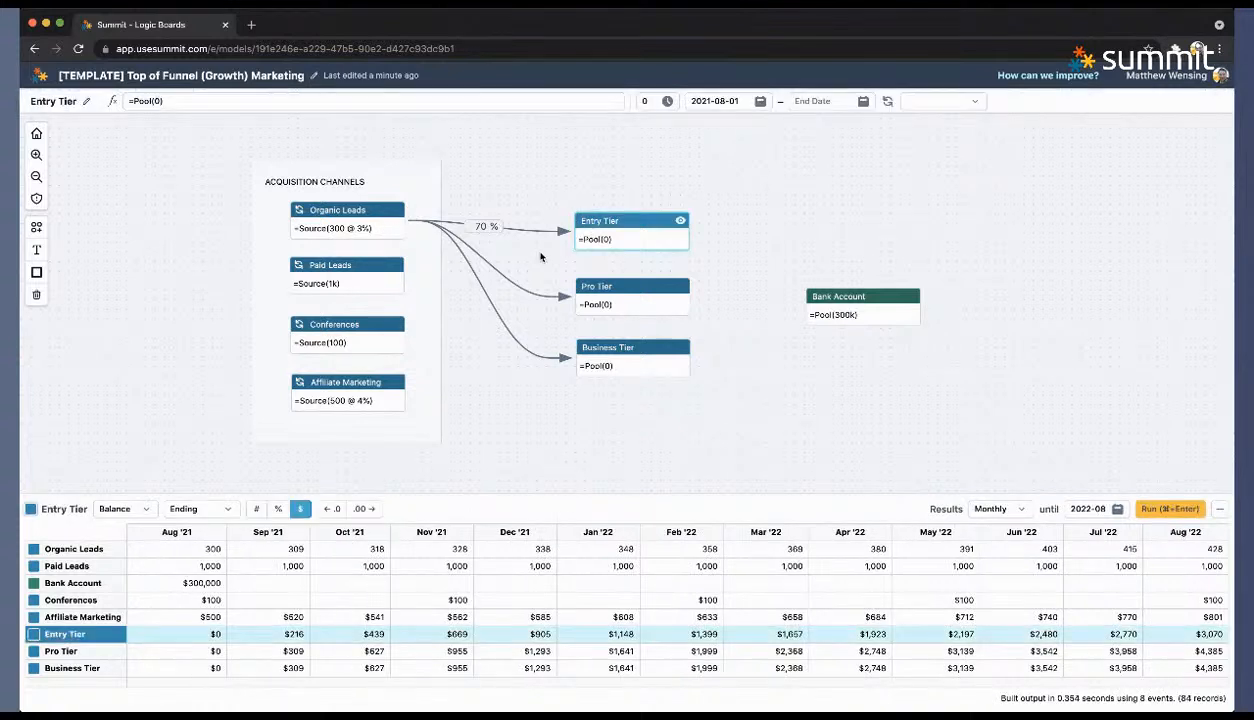
click(490, 264)
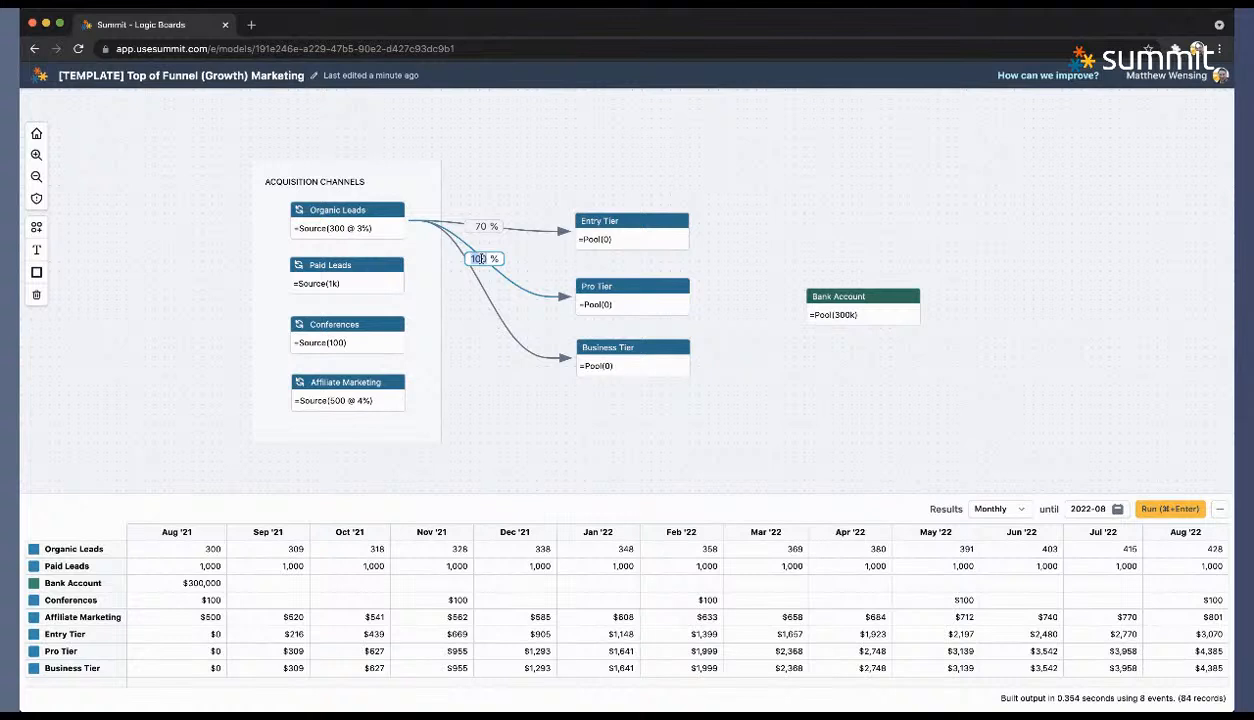
text(20)
key(Return)
click(482, 290)
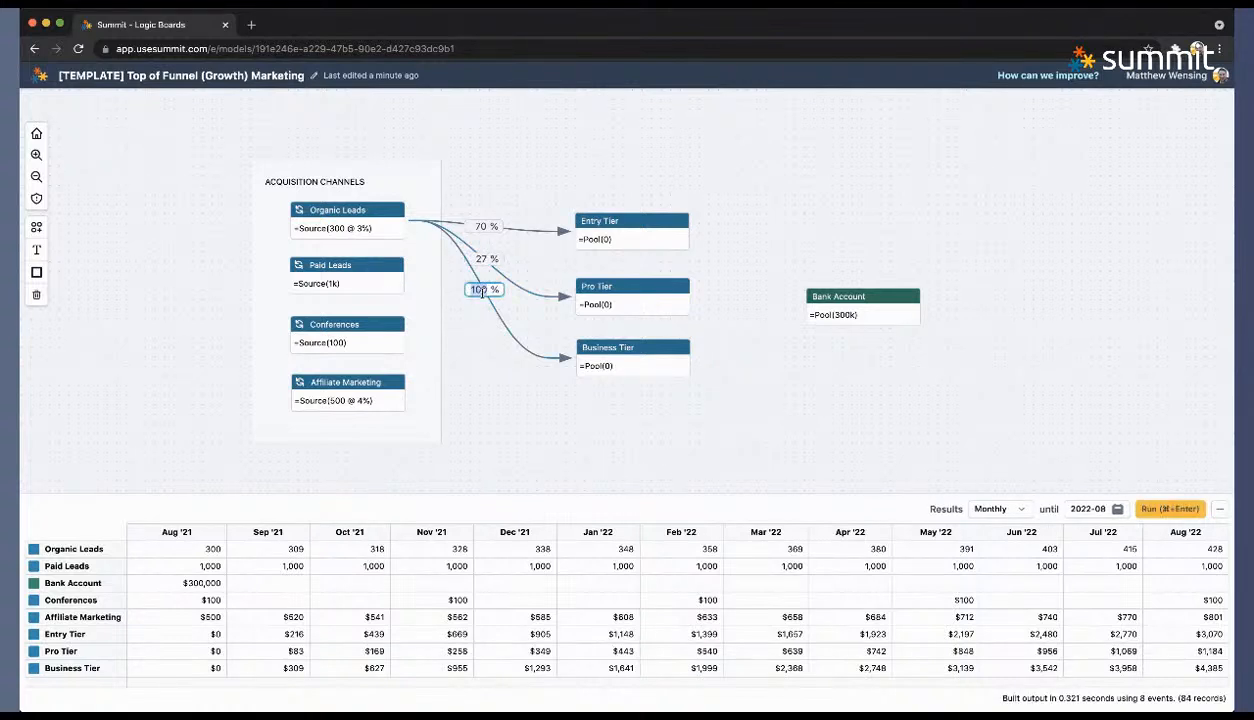
text(3)
key(Return)
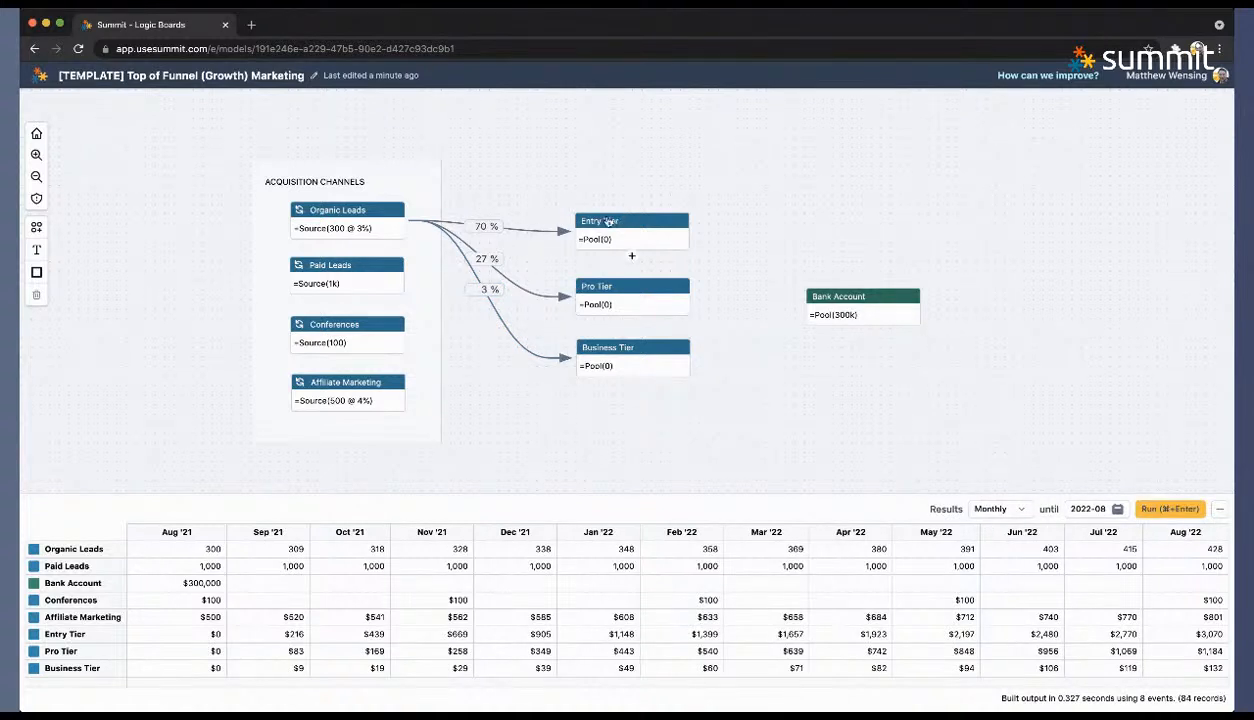
click(356, 210)
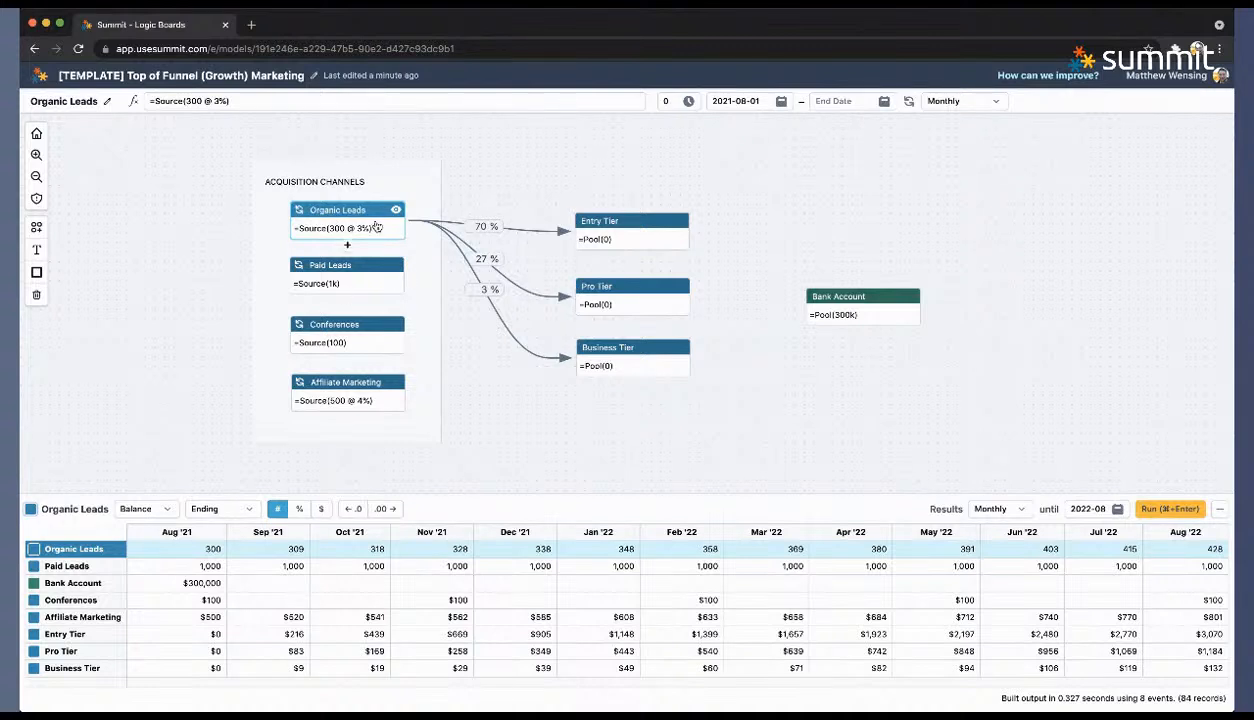
Step: Line up the Entry, Pro and Business Tier nodes in a tidy column
drag(632, 220, 750, 216)
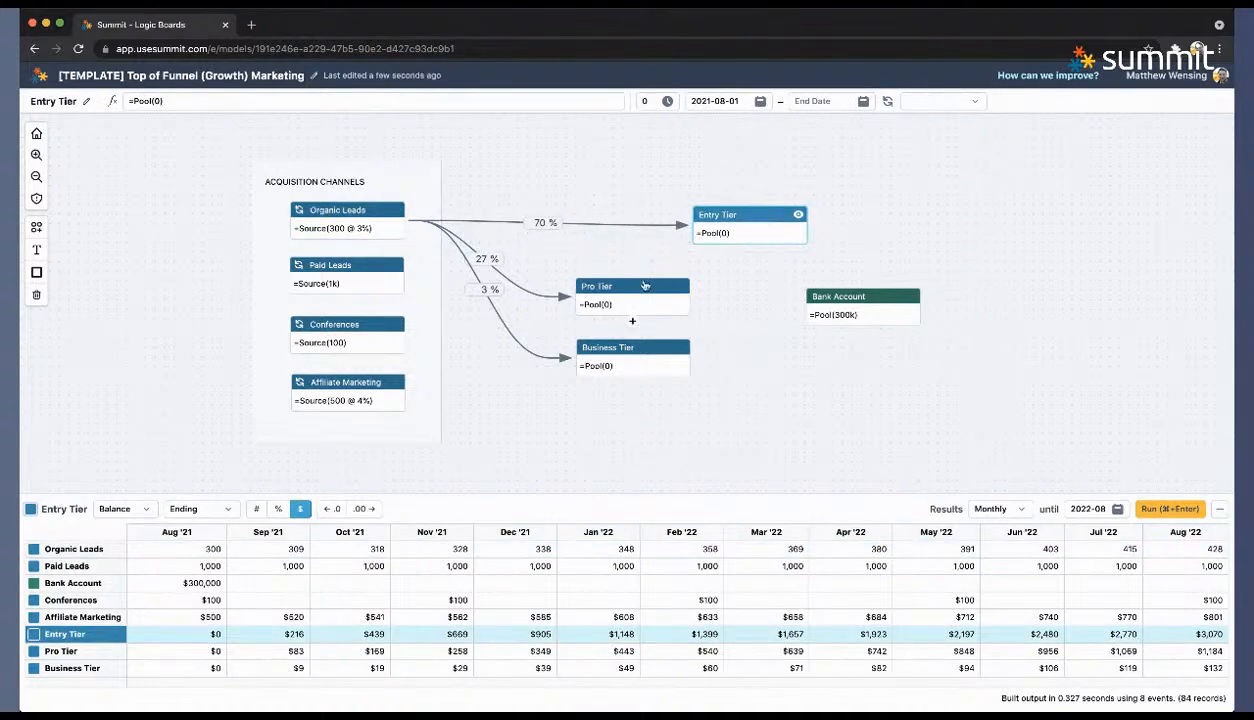
drag(645, 286, 693, 288)
drag(740, 216, 685, 225)
drag(652, 346, 707, 343)
drag(644, 288, 652, 280)
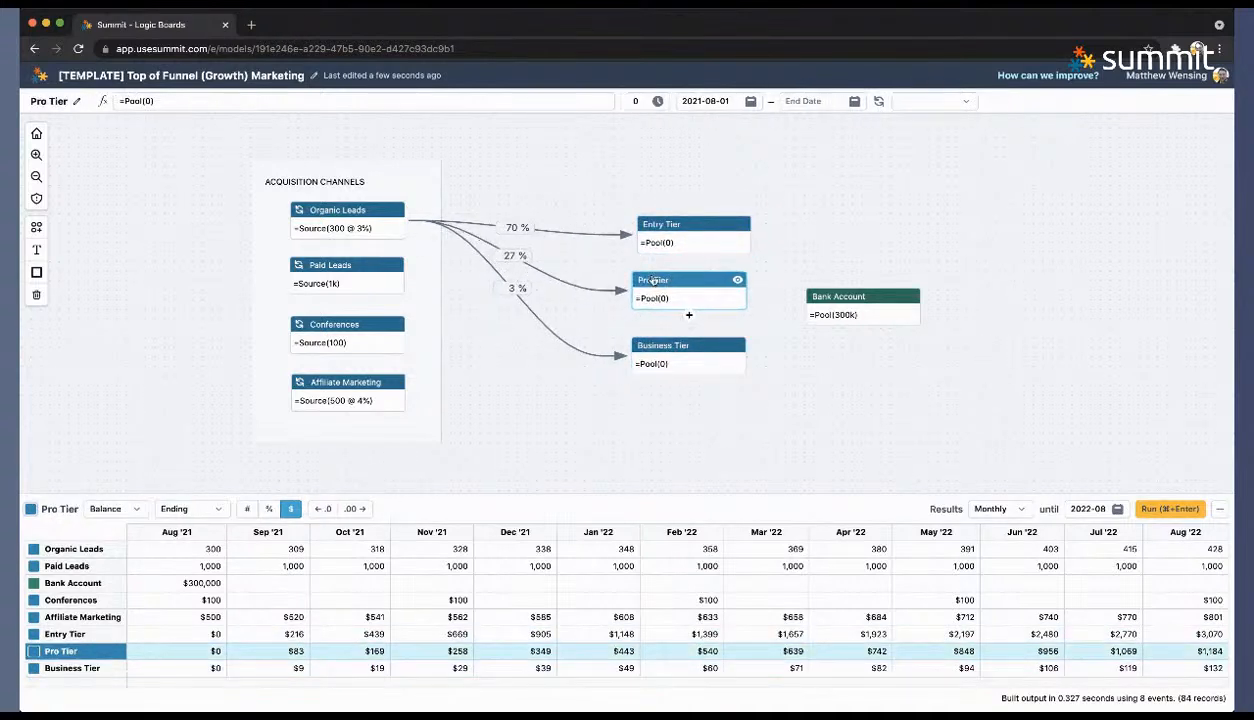
drag(664, 226, 659, 221)
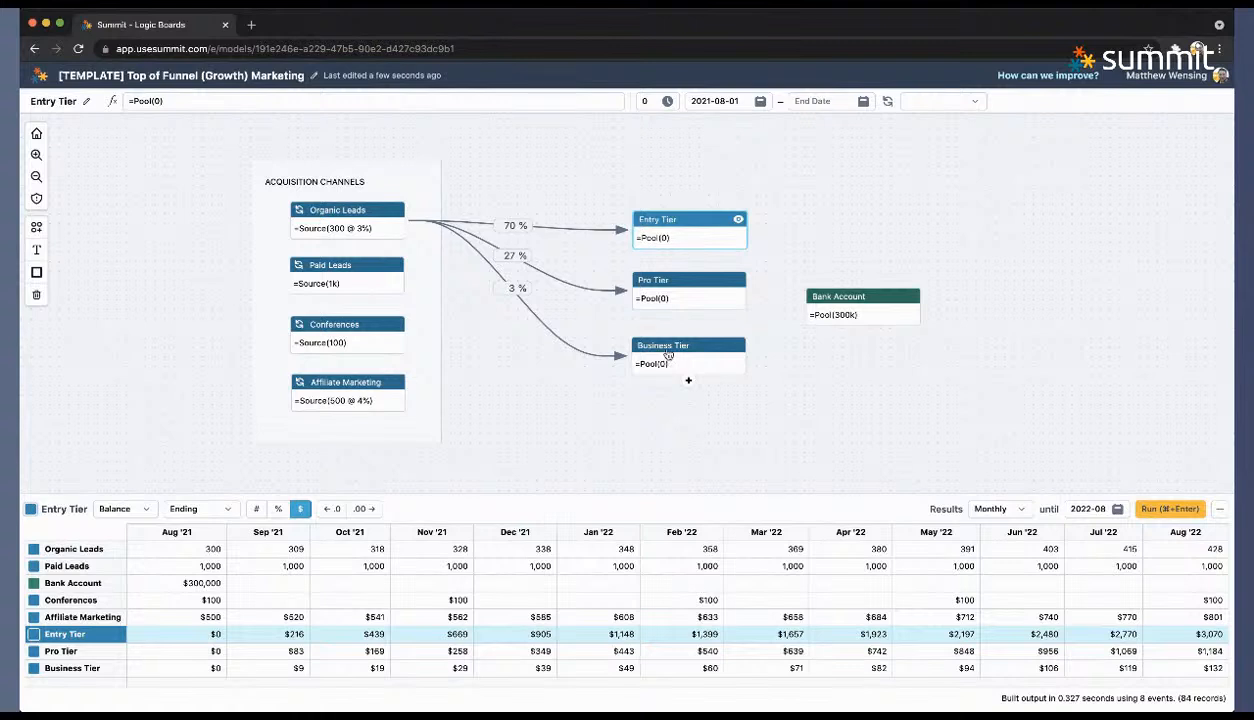
drag(668, 355, 668, 350)
Step: Change the Organic Leads splits to 15 % Entry, 5 % Pro and 1 % Business Tier
click(512, 224)
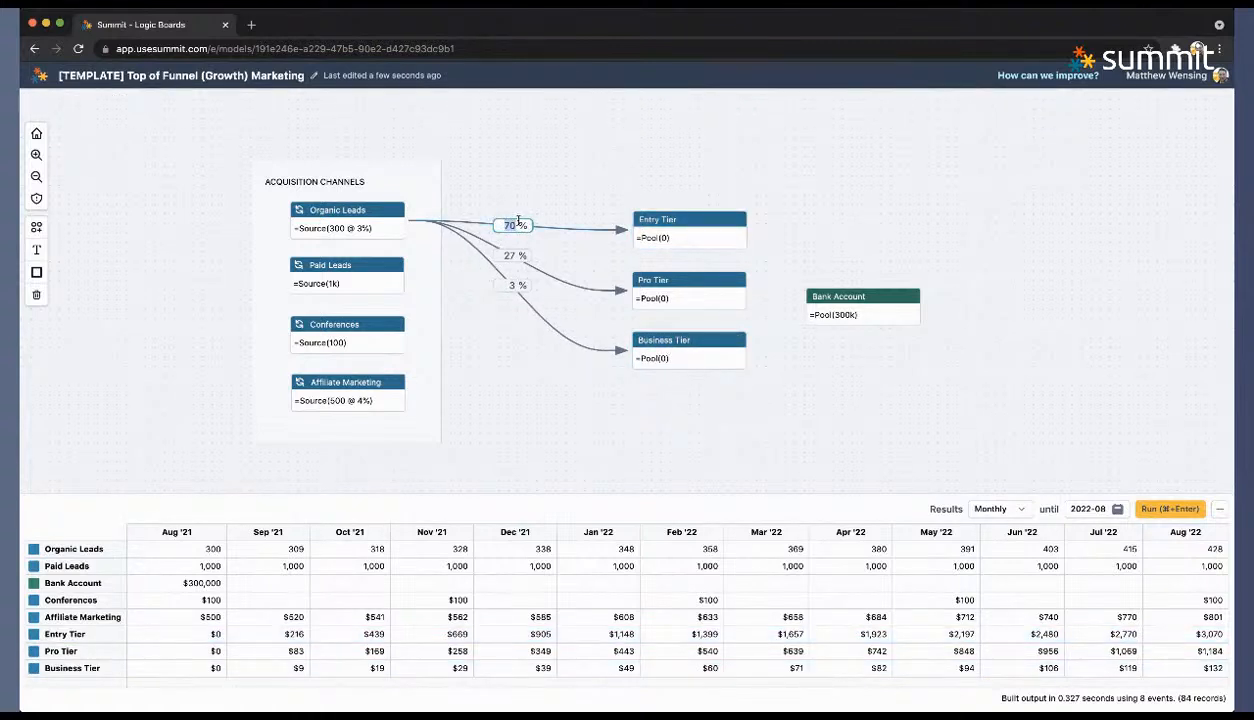
text(15)
key(Tab)
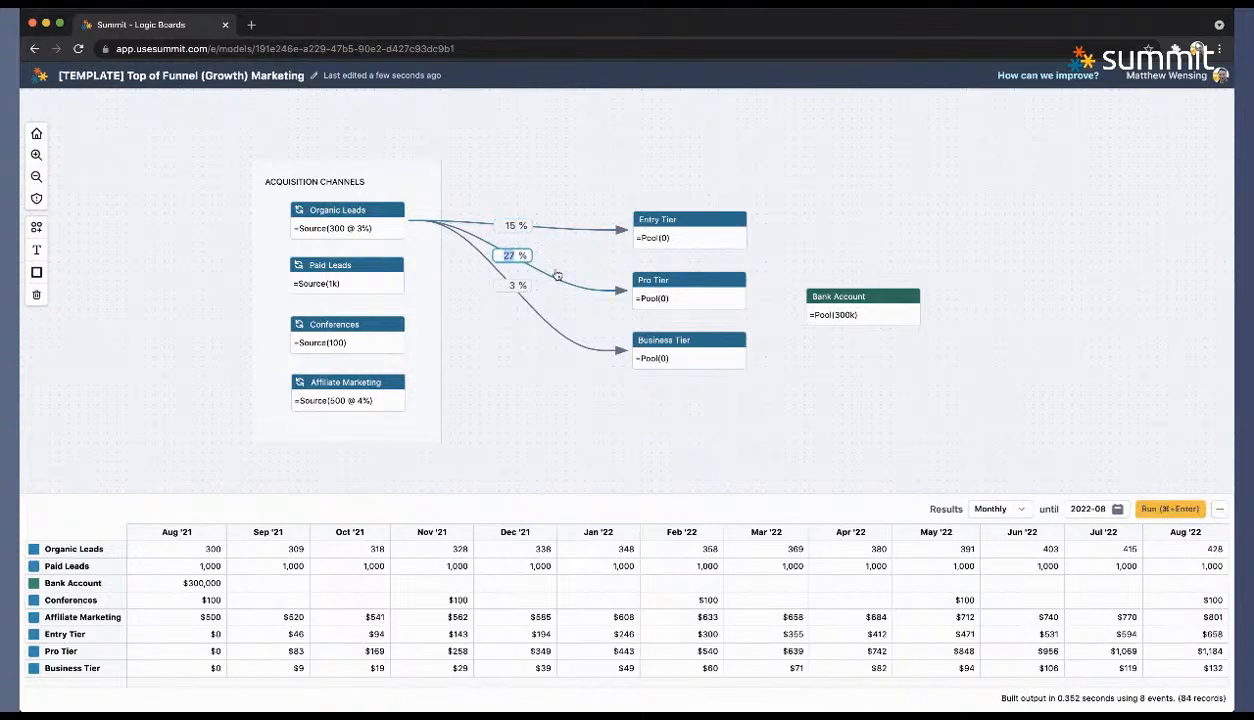
text(5)
key(Tab)
text(1)
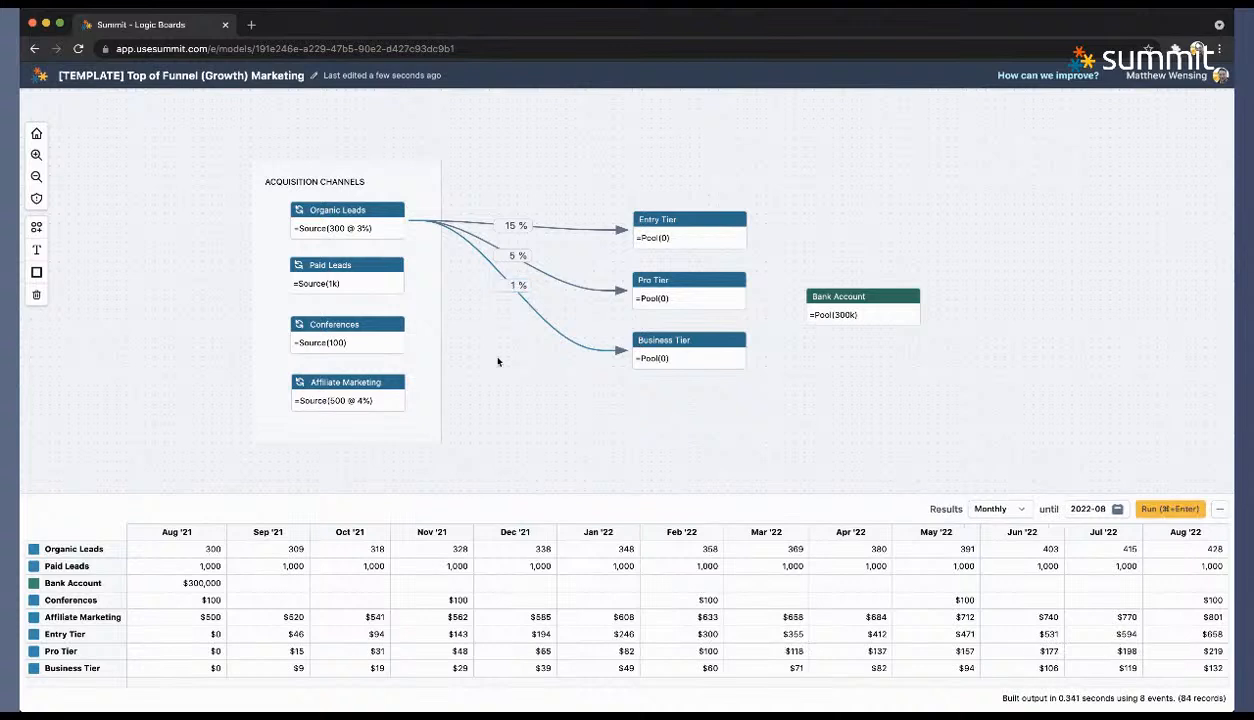
key(Tab)
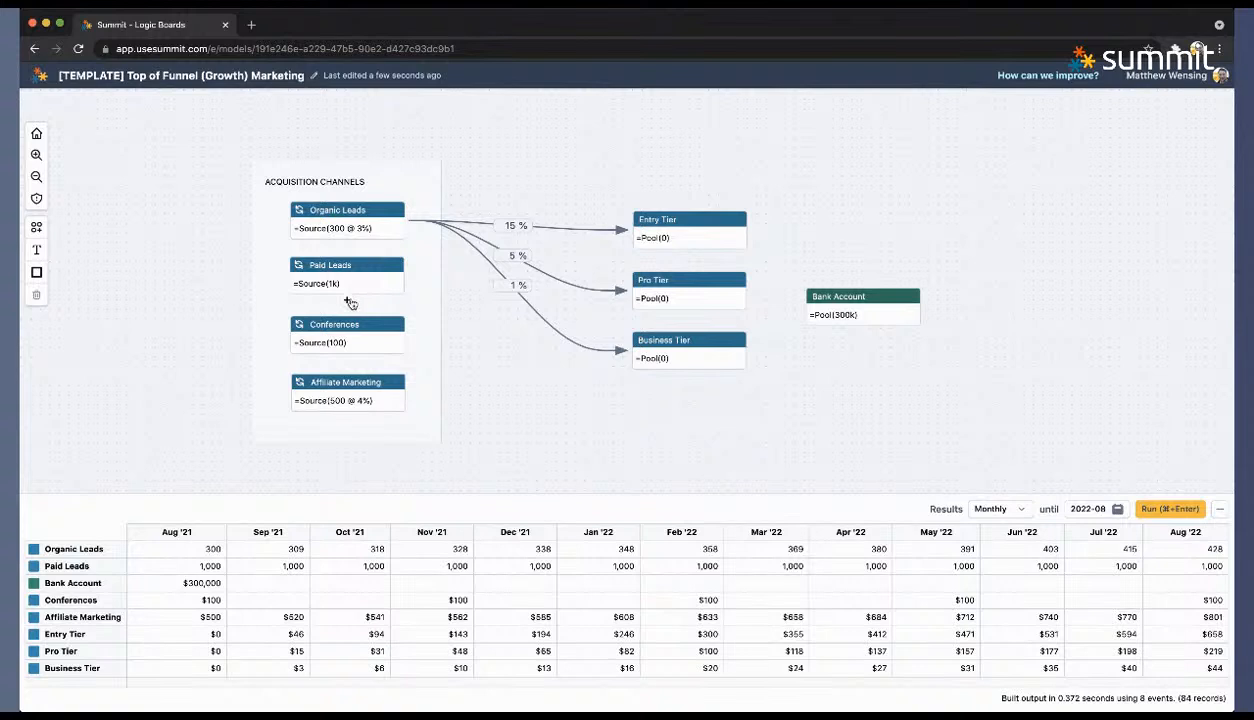
Step: Connect Paid Leads to Entry Tier and Pro Tier at 1 % each
drag(346, 299, 651, 233)
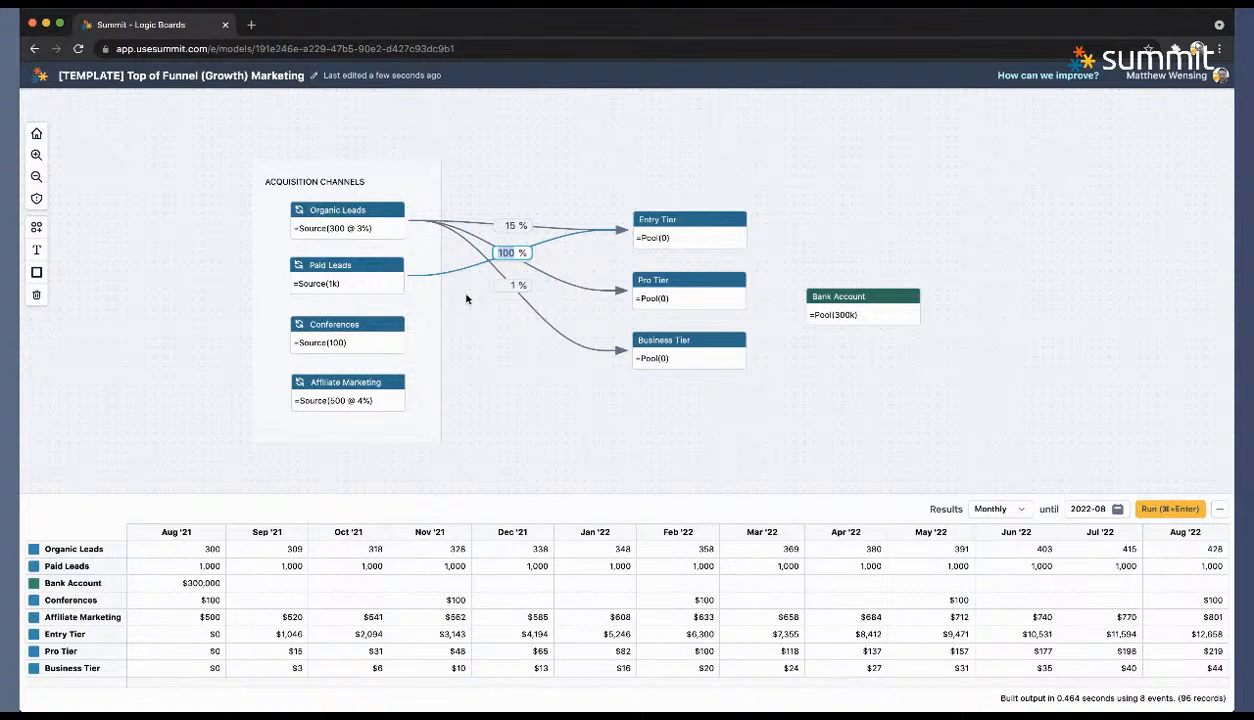
text(1)
drag(347, 298, 672, 291)
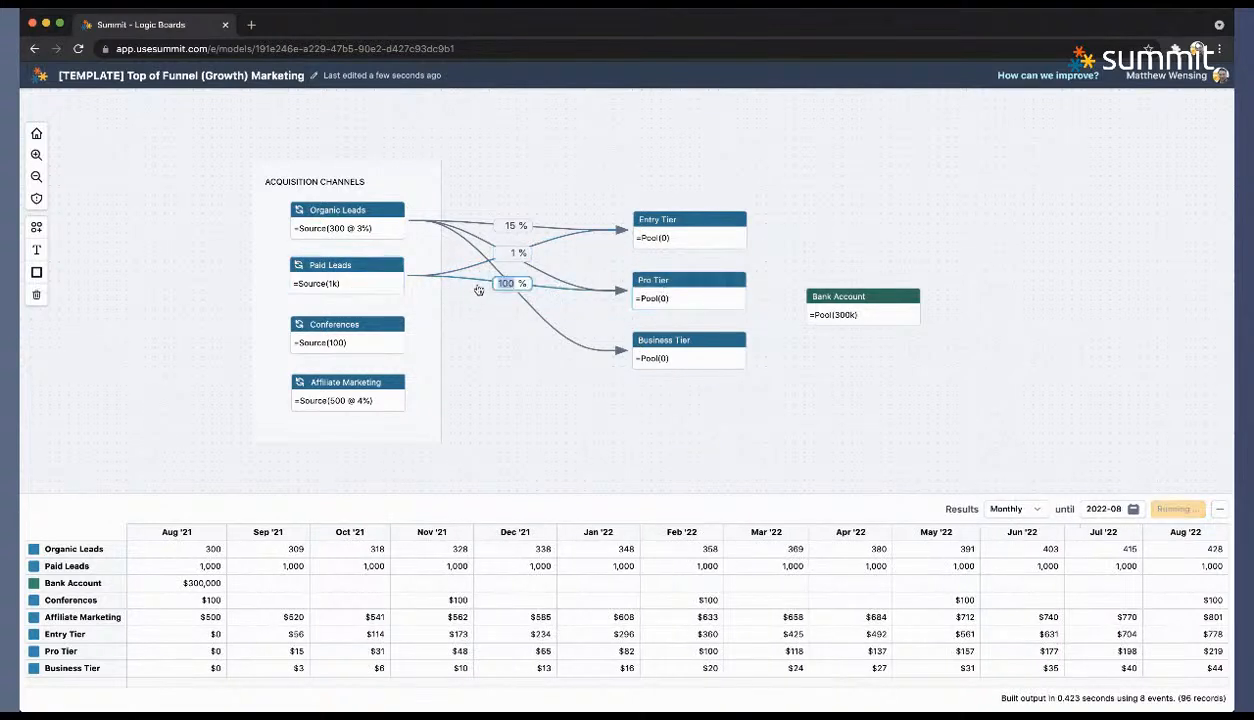
text(5)
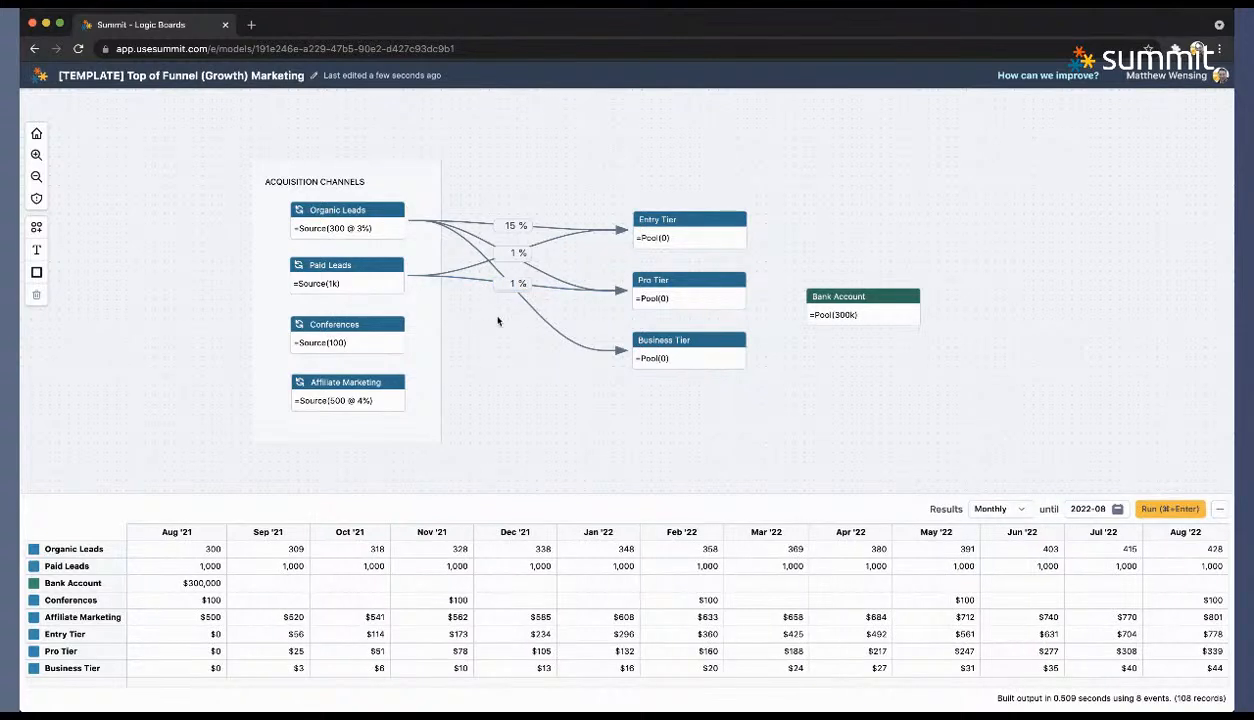
Step: Spread the nodes out: raise Entry Tier, lower Business Tier, shift Pro Tier and Bank Account right
drag(666, 218, 668, 173)
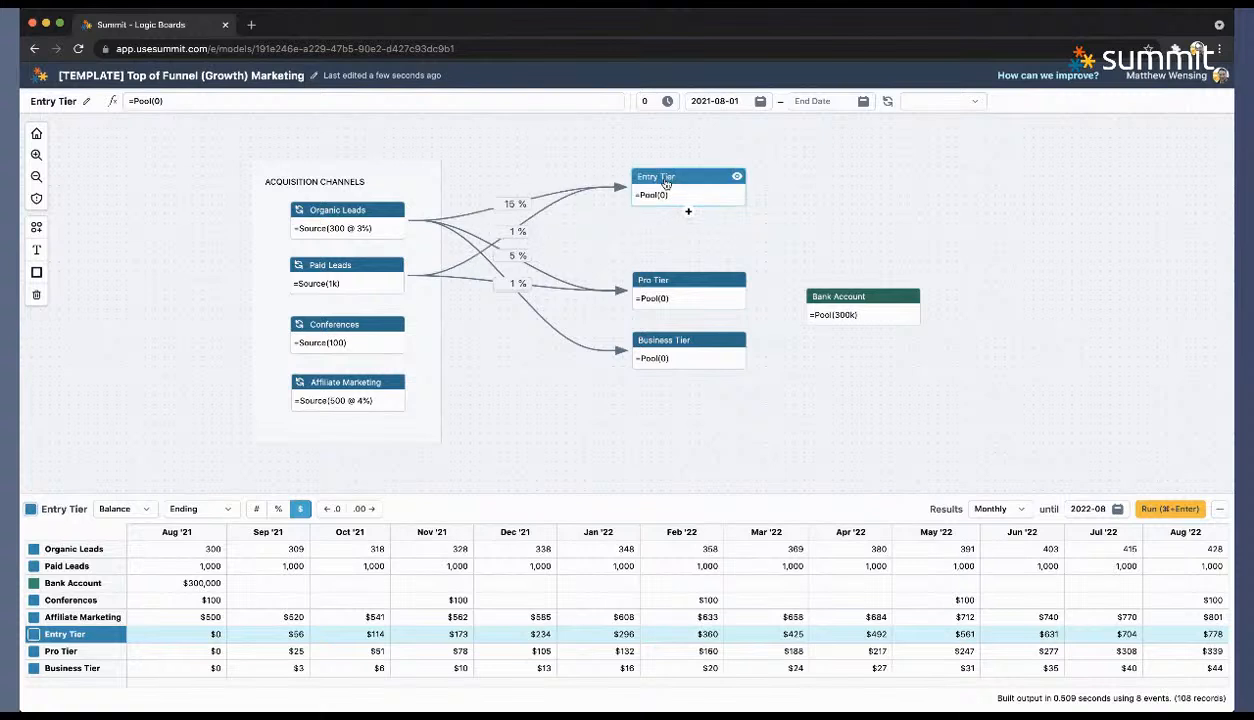
drag(681, 280, 695, 266)
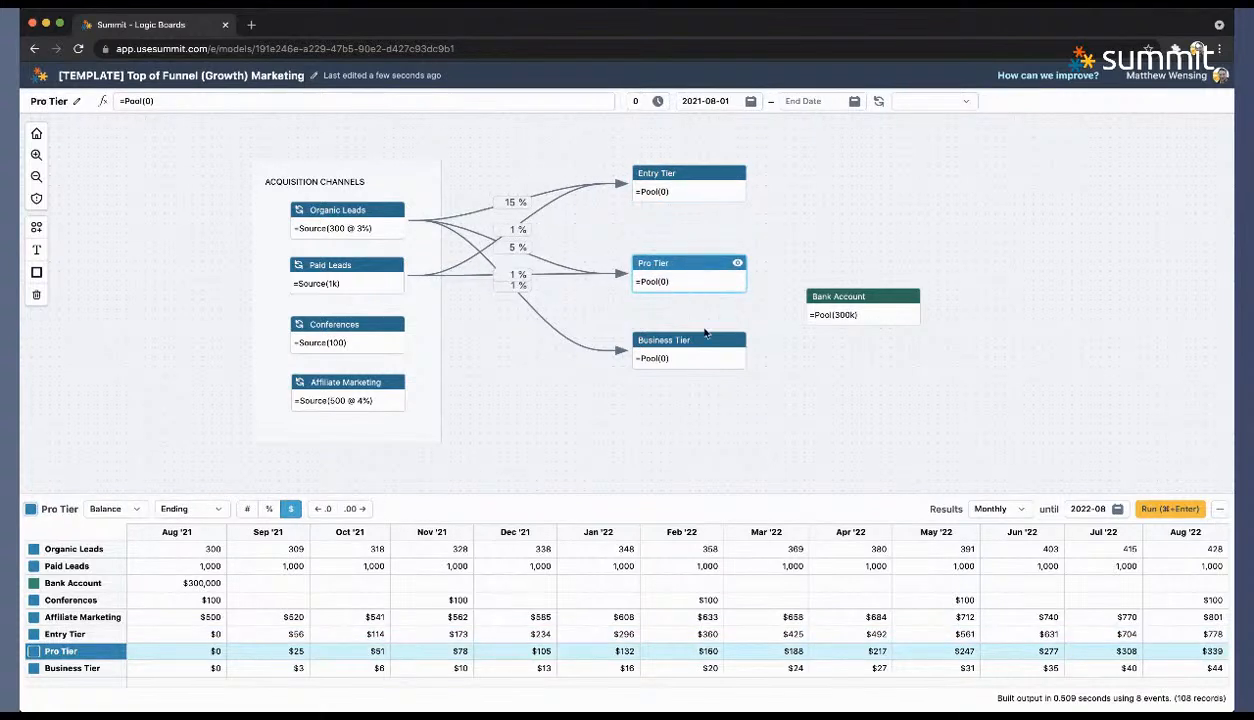
drag(695, 345, 696, 399)
drag(695, 287, 770, 305)
drag(873, 304, 1012, 288)
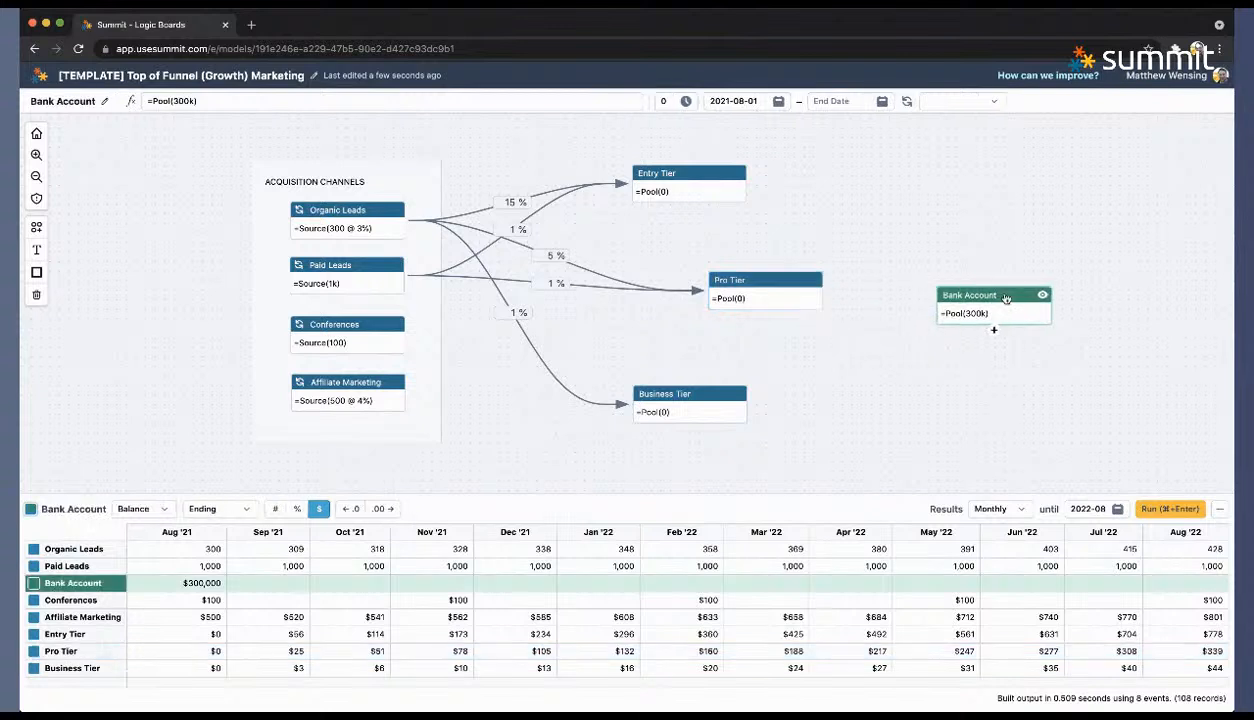
click(940, 331)
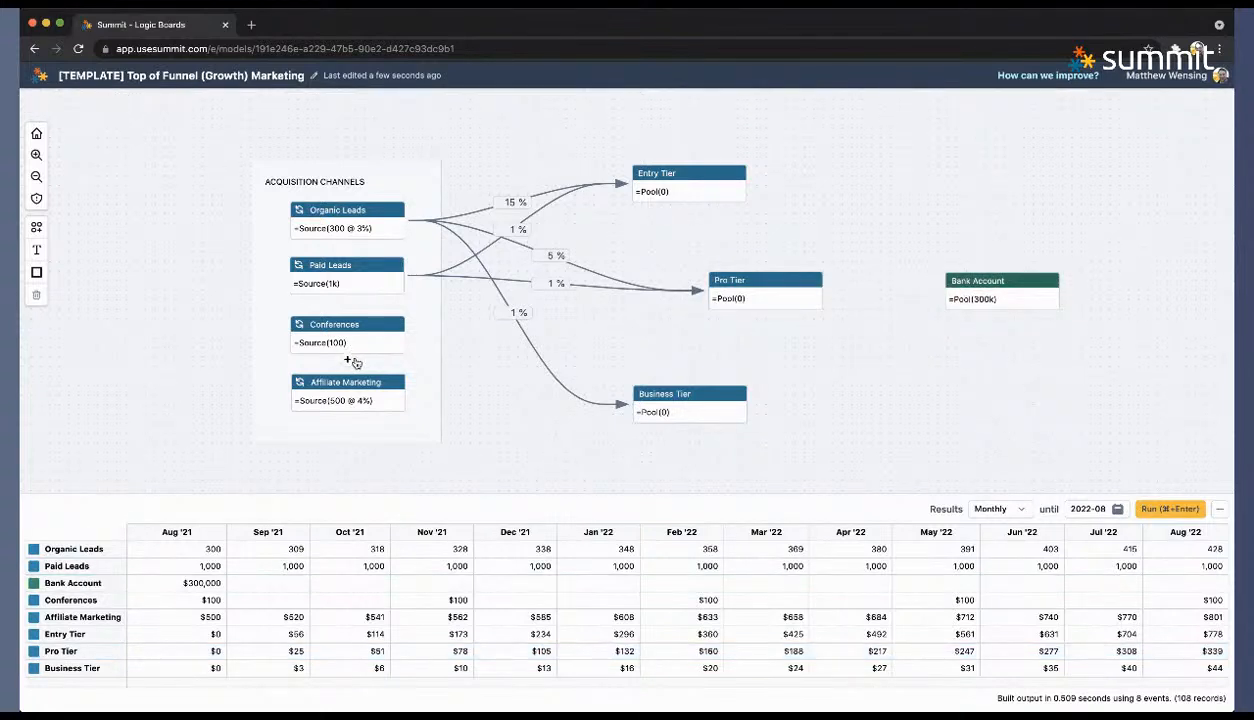
Step: Connect Conferences to Business Tier with a 25 % split
drag(349, 362, 660, 405)
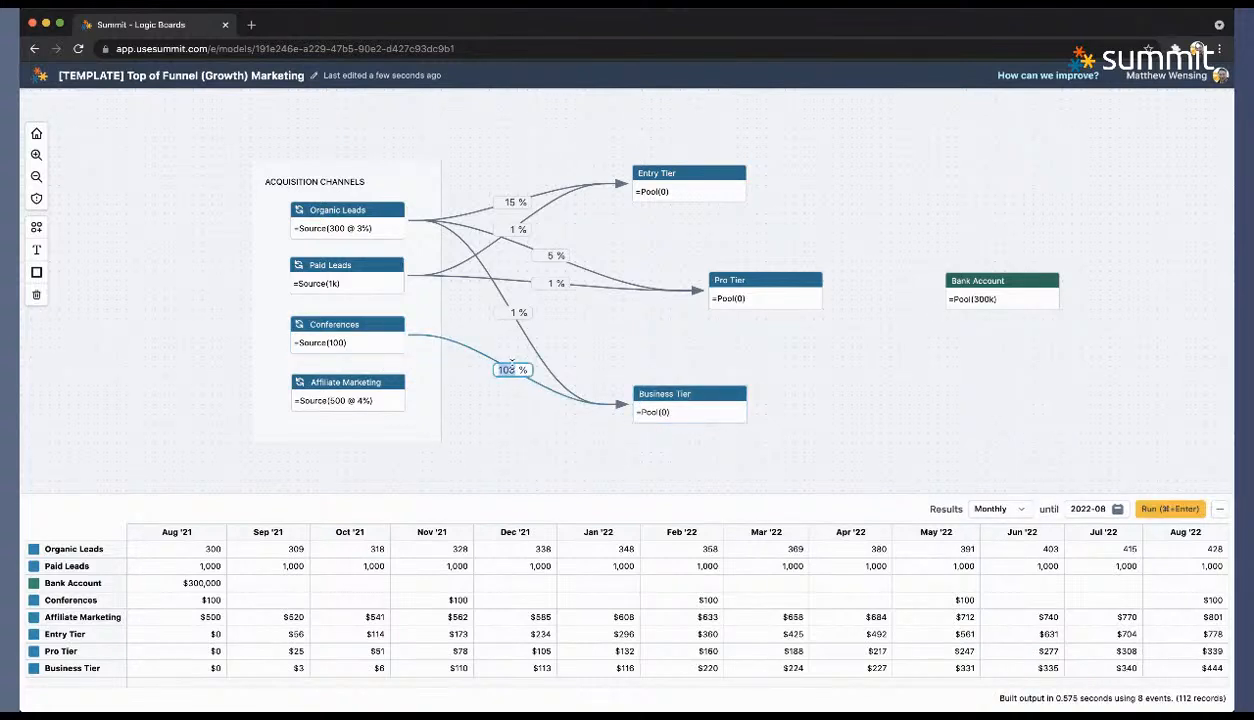
text(15)
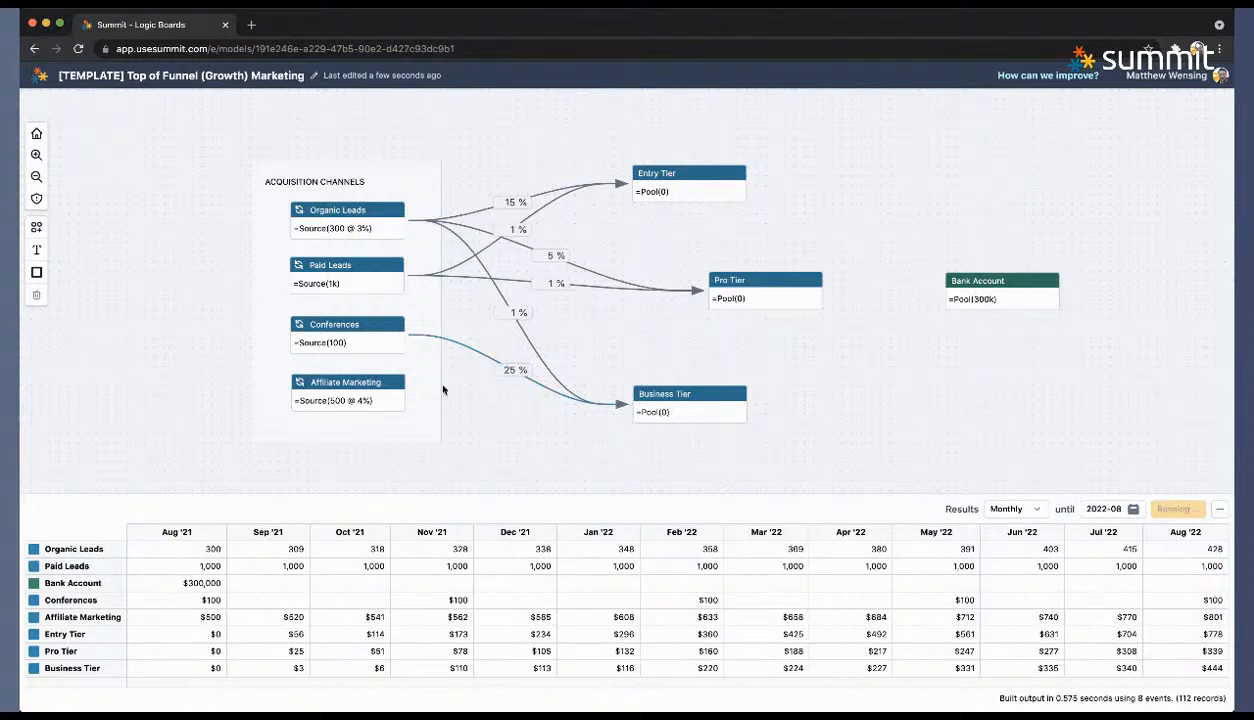
click(346, 327)
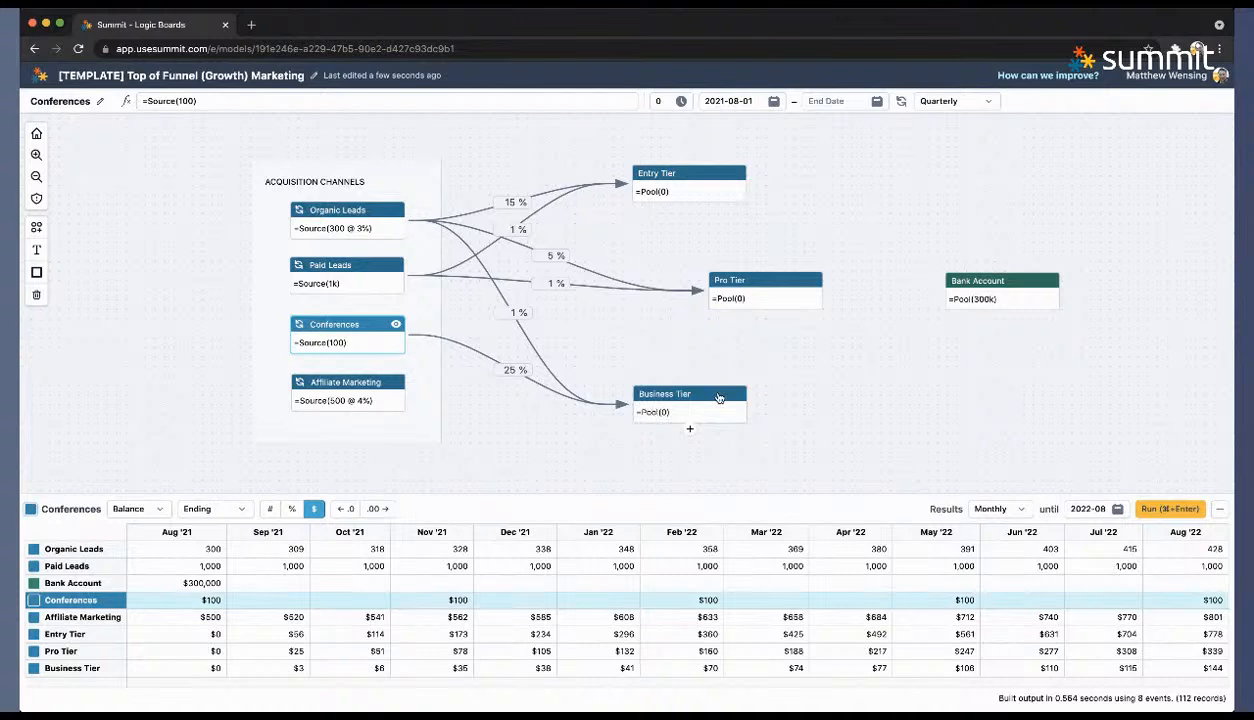
click(704, 392)
drag(727, 290, 720, 299)
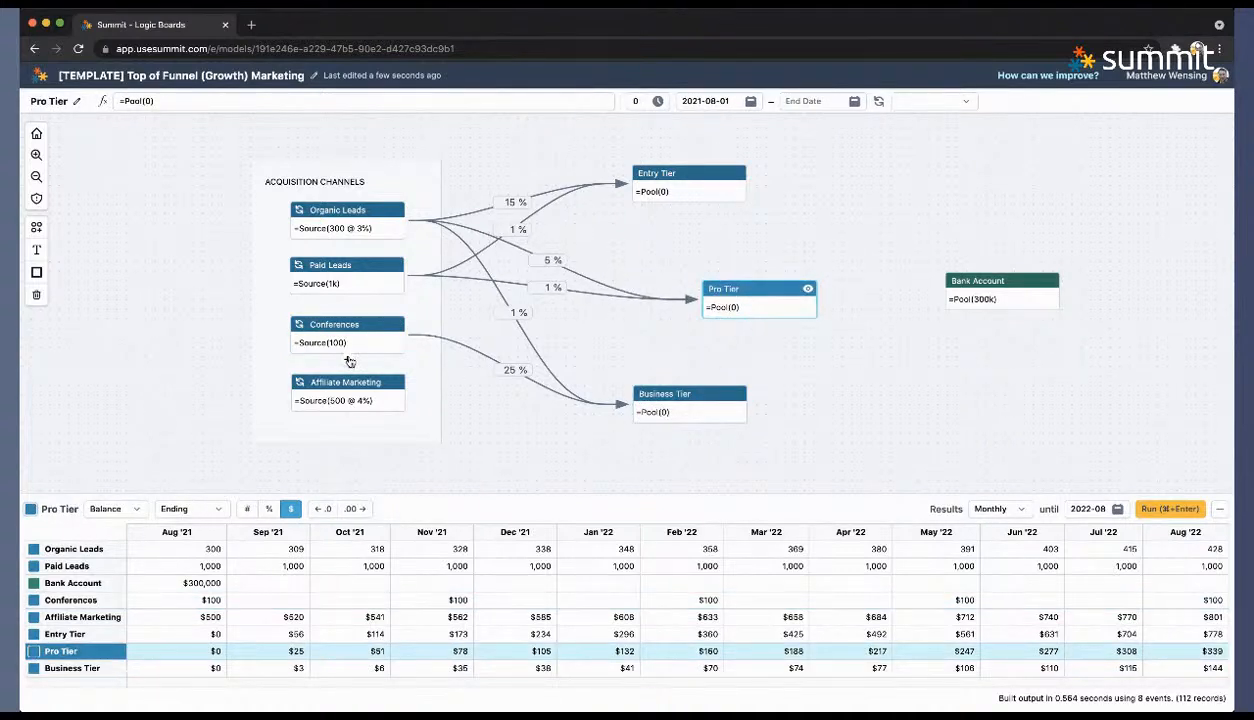
Step: Connect Conferences to Pro Tier at 5 %, then reposition the Pro and Business Tier nodes
mouse_move(415, 336)
mouse_down()
mouse_move(610, 350)
mouse_move(715, 312)
mouse_up()
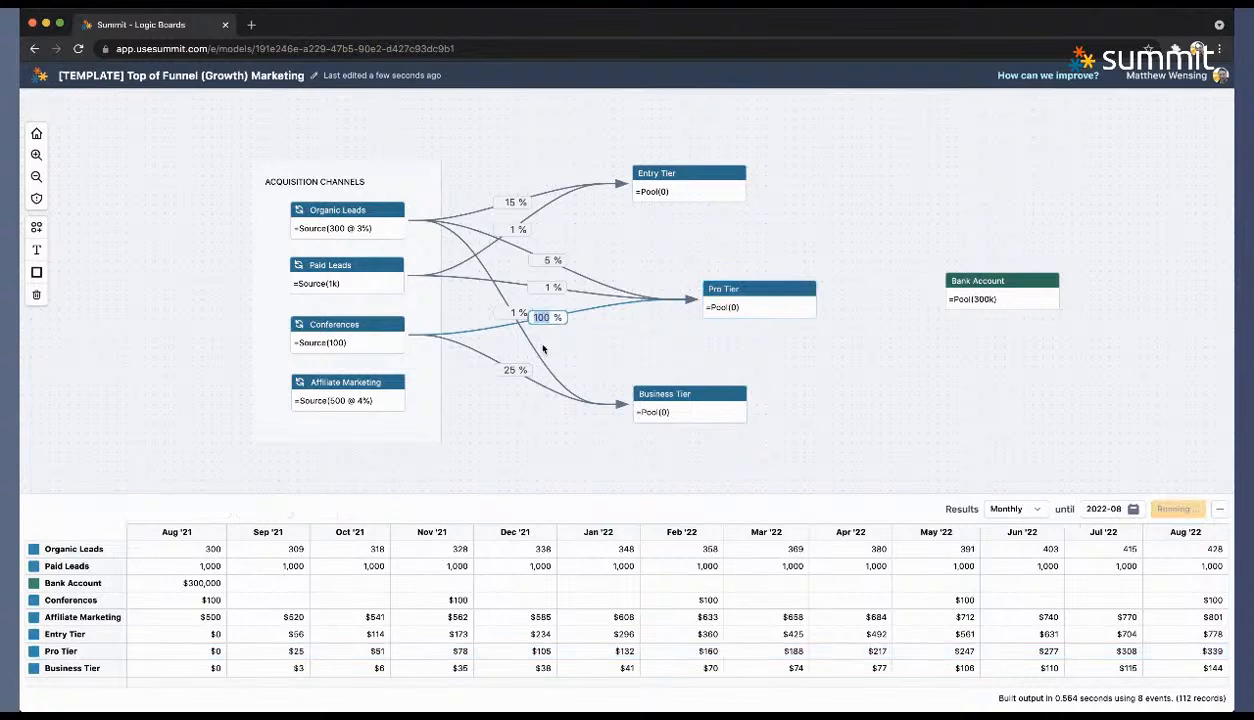
text(5)
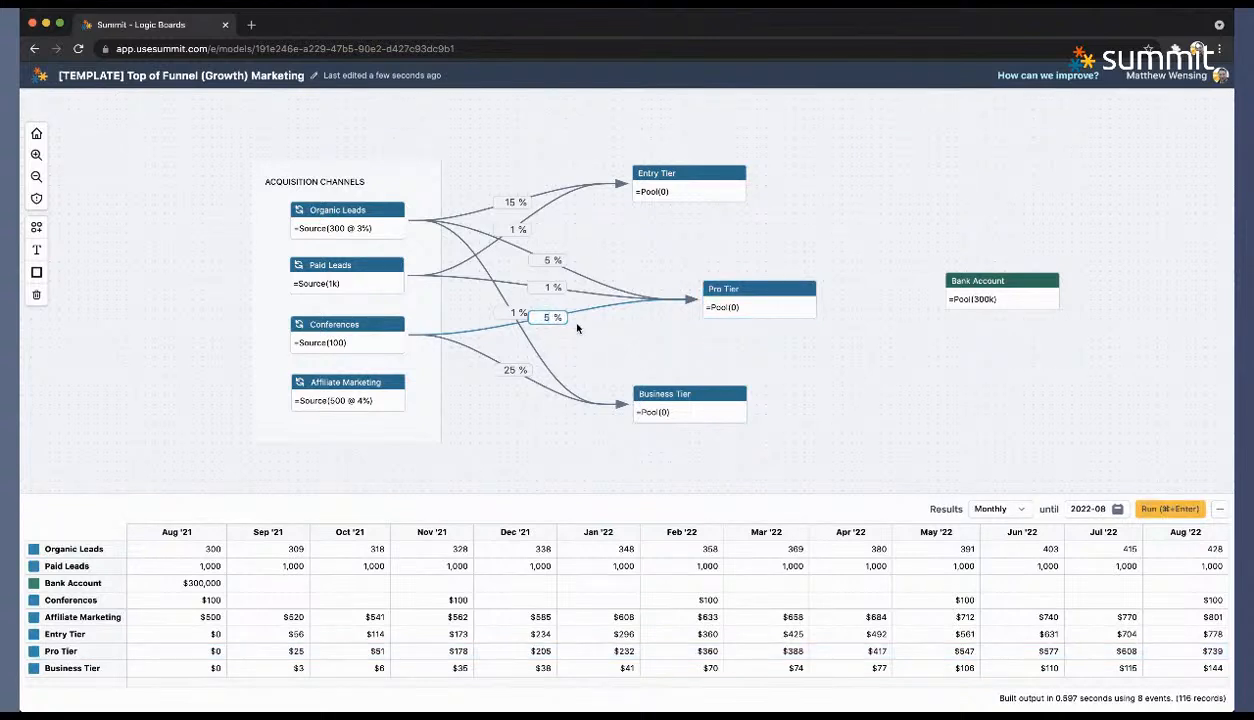
click(599, 348)
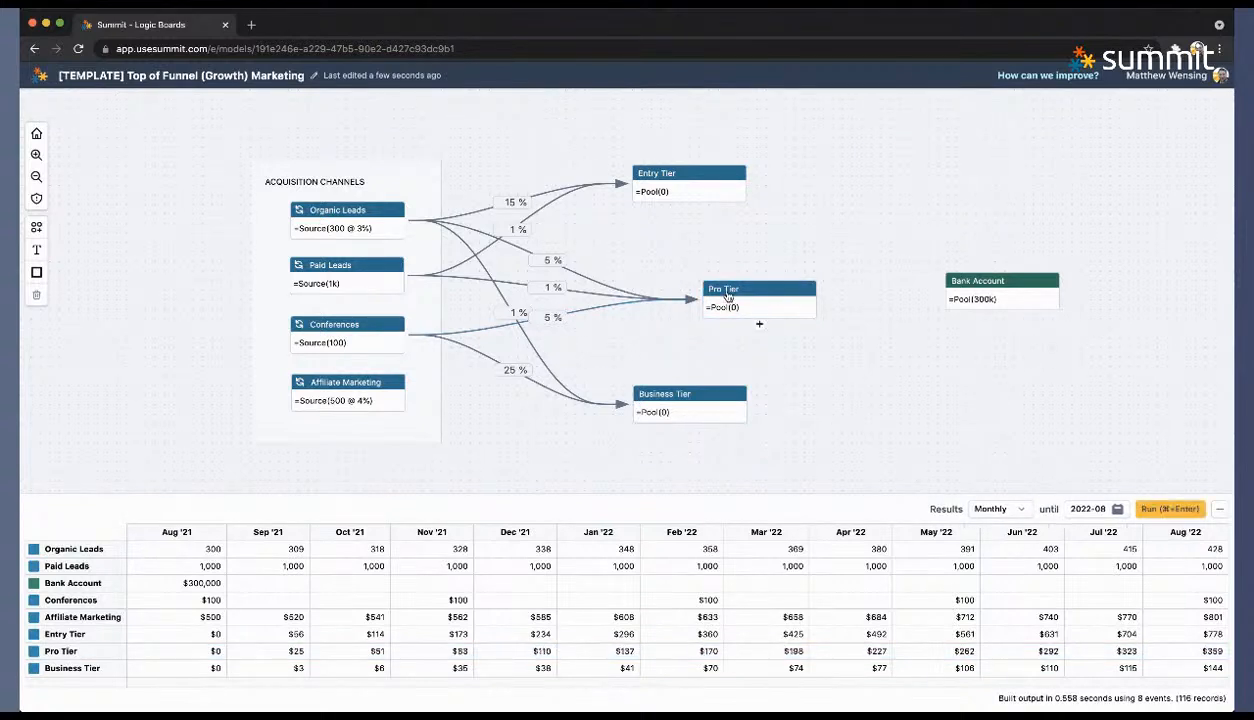
drag(712, 292, 758, 294)
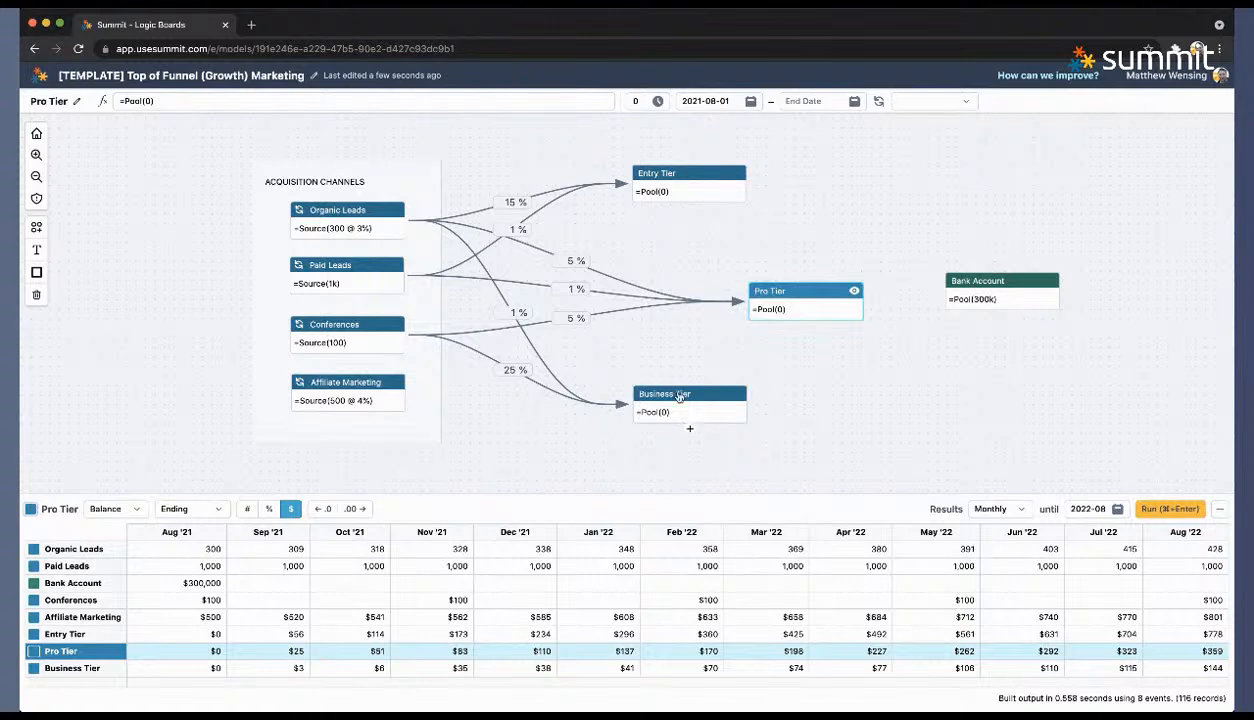
drag(672, 398, 665, 372)
click(532, 440)
click(350, 380)
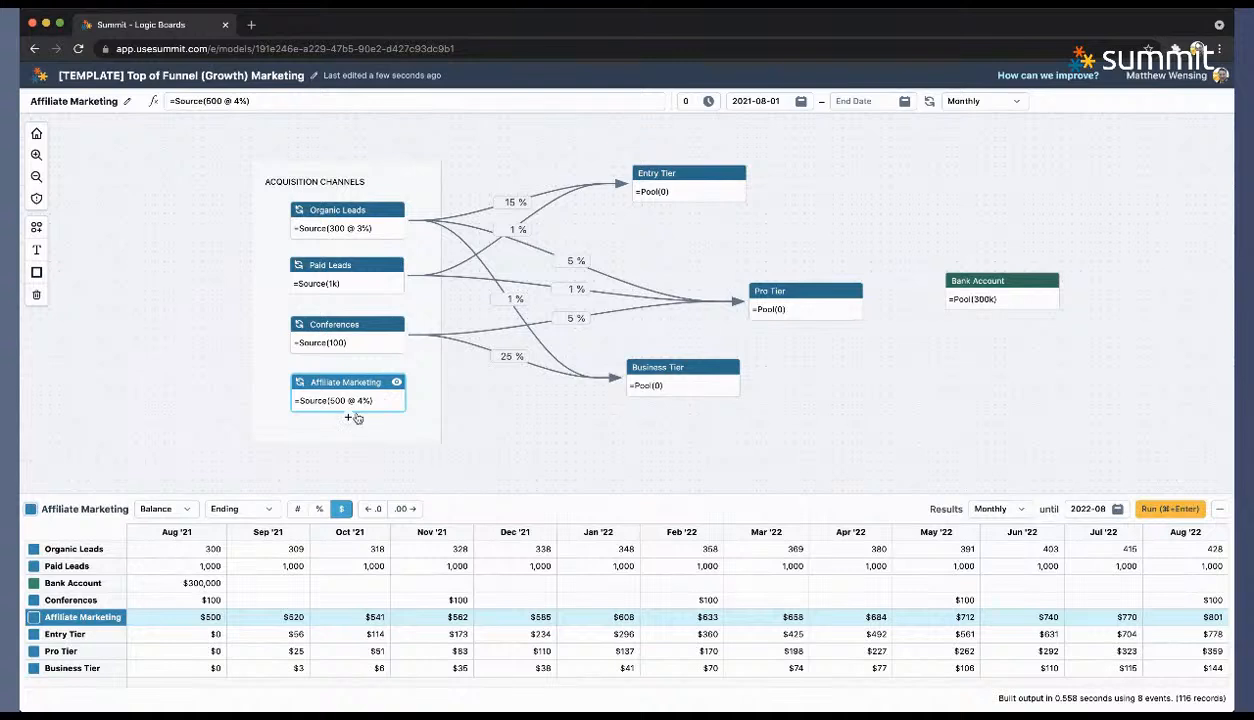
Step: Connect Affiliate Marketing to Entry Tier with a 10 % split
drag(348, 415, 715, 190)
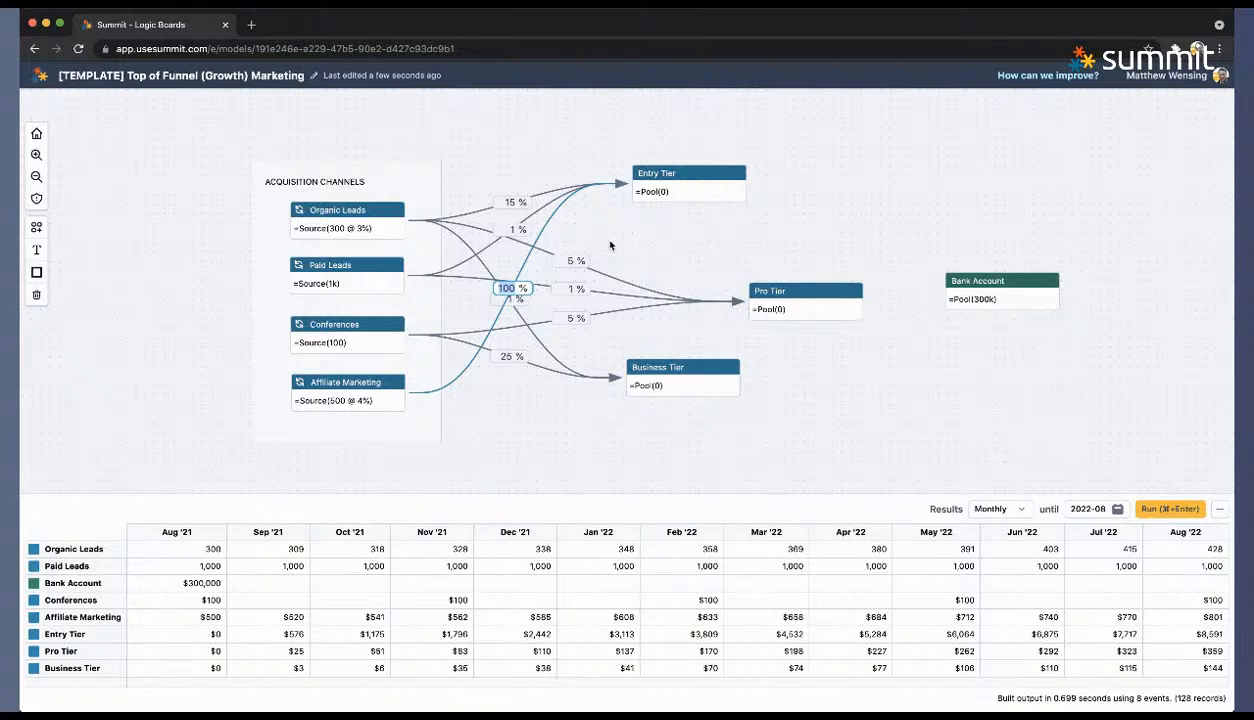
text(10)
key(Return)
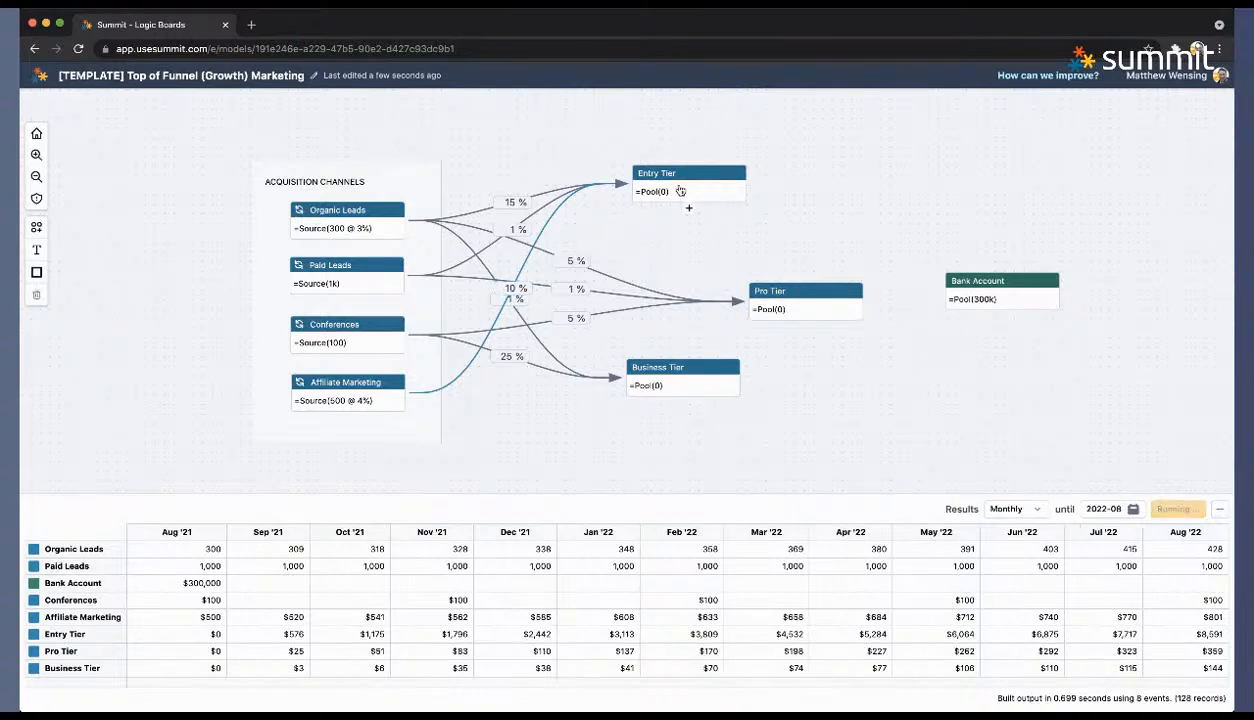
Step: Rearrange the tier nodes and move Bank Account to the right of Pro Tier
drag(668, 185, 676, 141)
drag(770, 291, 837, 250)
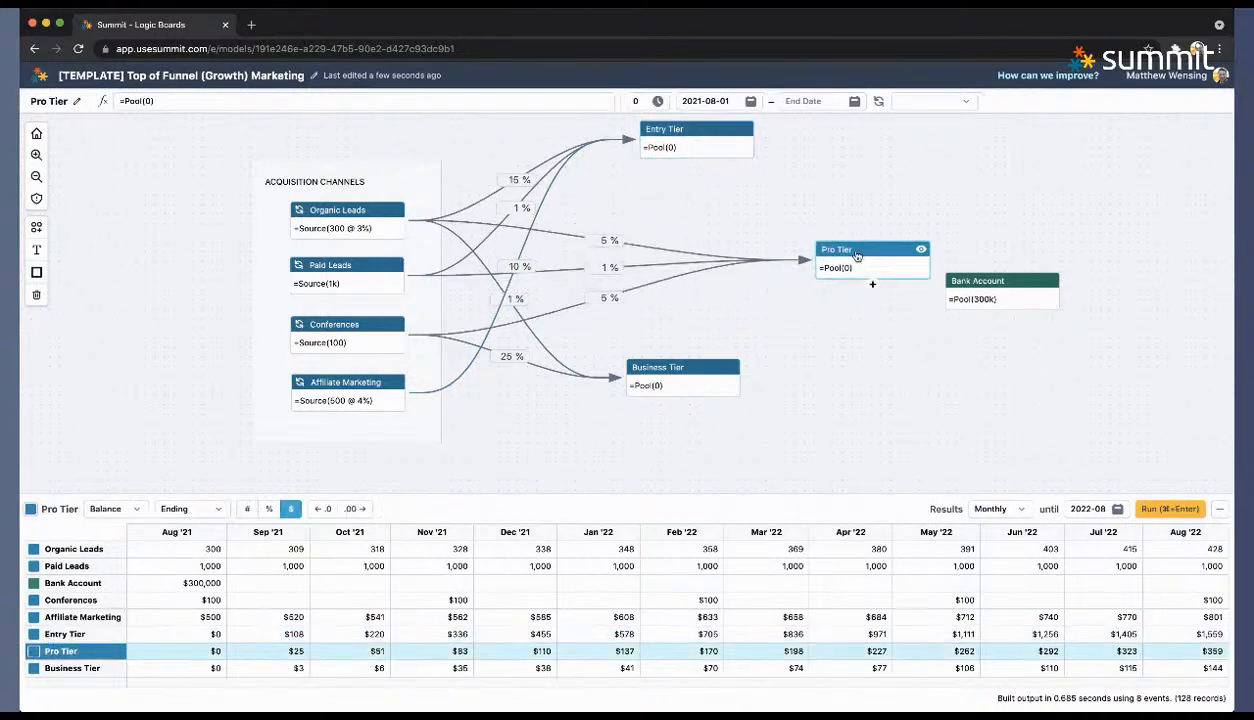
drag(697, 368, 816, 446)
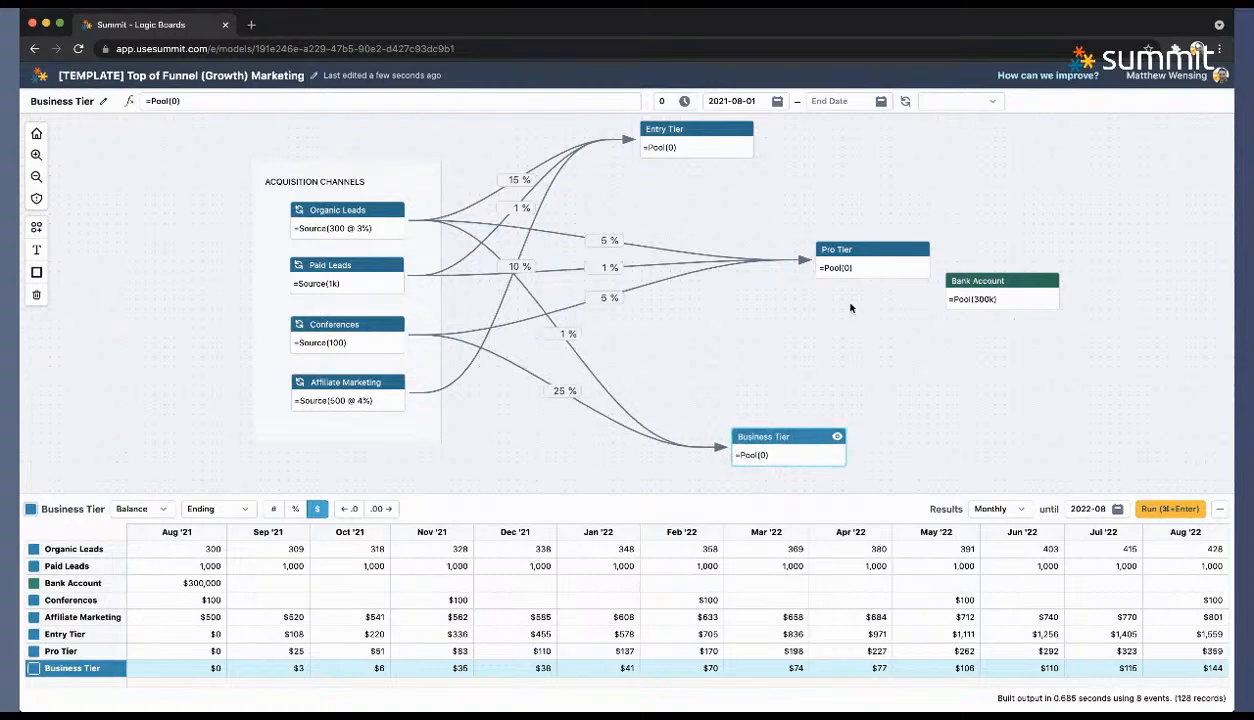
drag(853, 241, 855, 255)
drag(950, 288, 1039, 266)
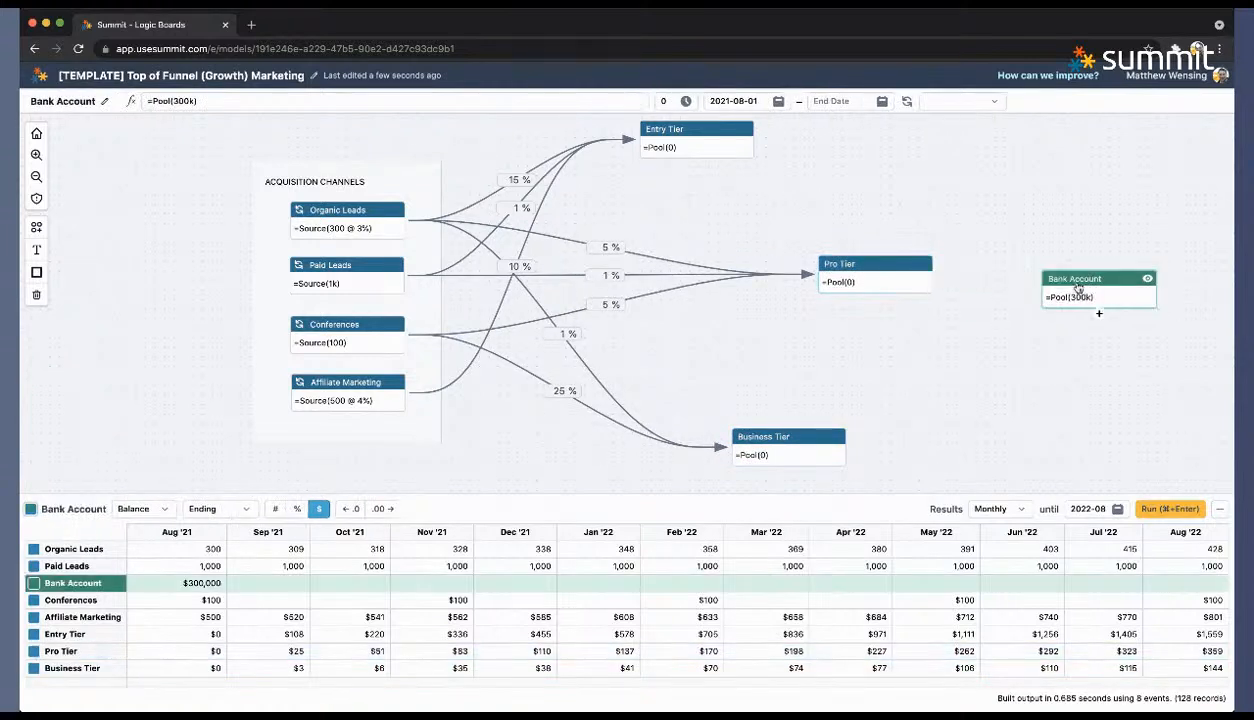
drag(670, 130, 699, 135)
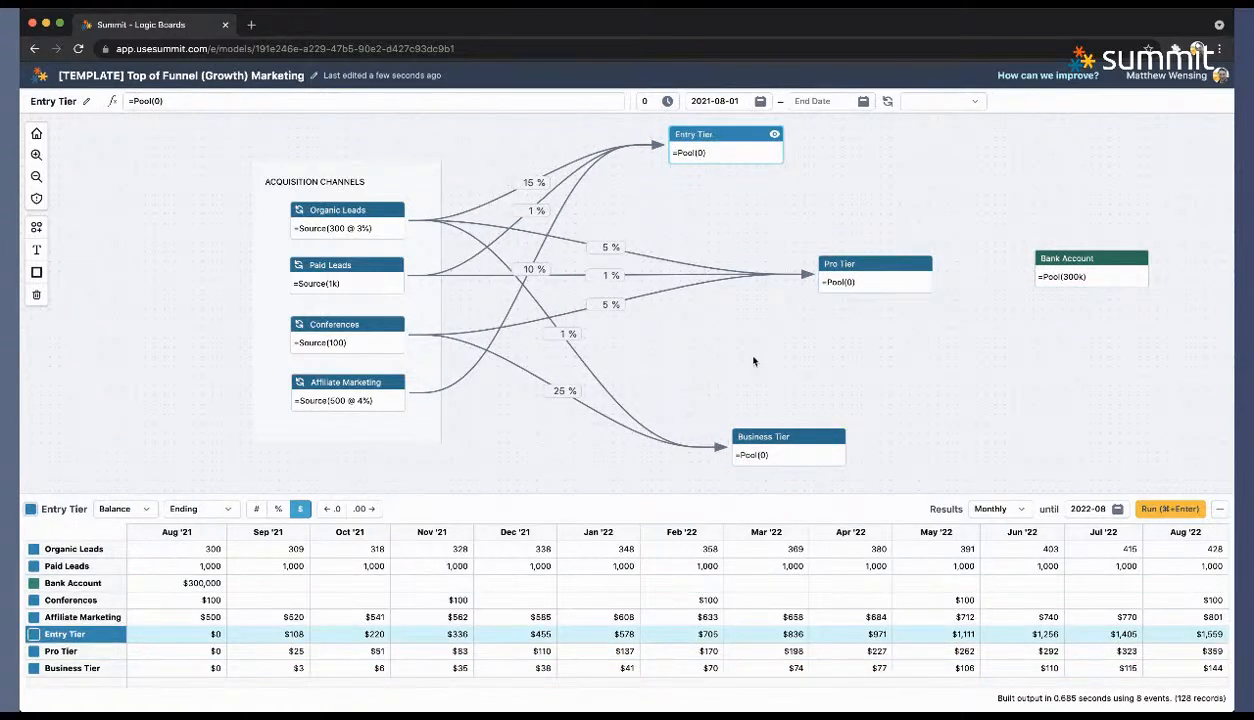
scroll(785, 338, left, 3)
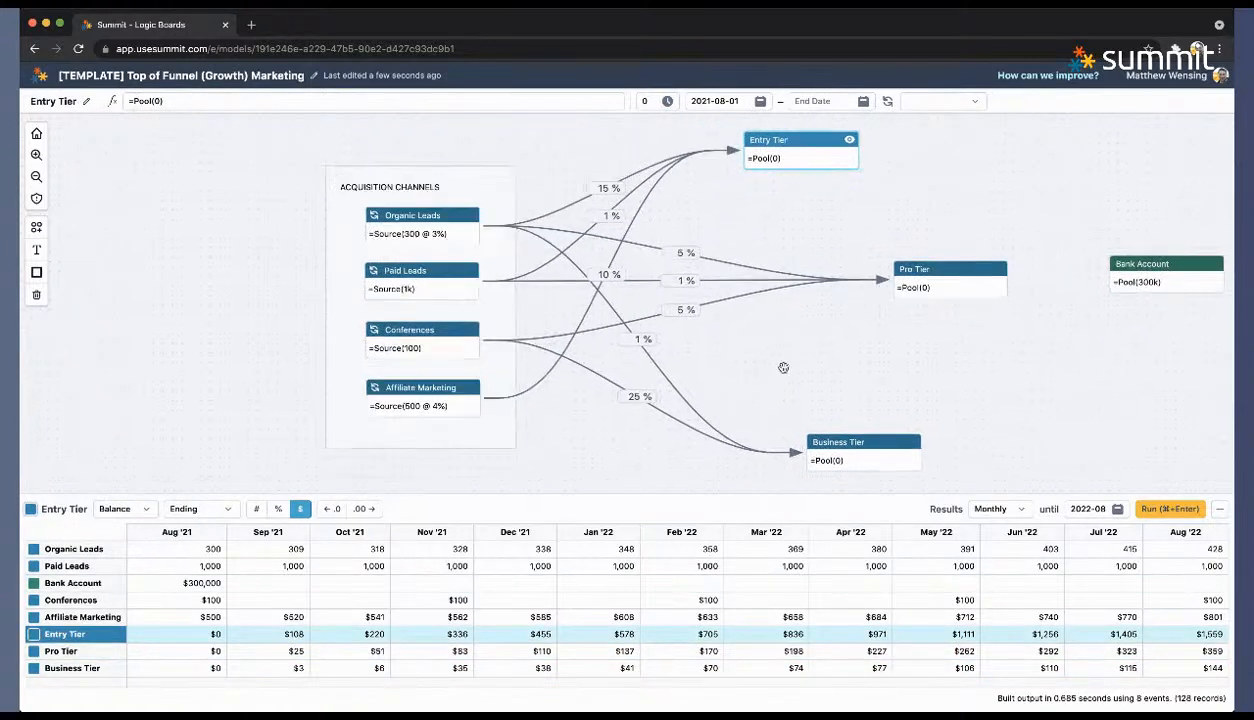
click(413, 189)
click(623, 187)
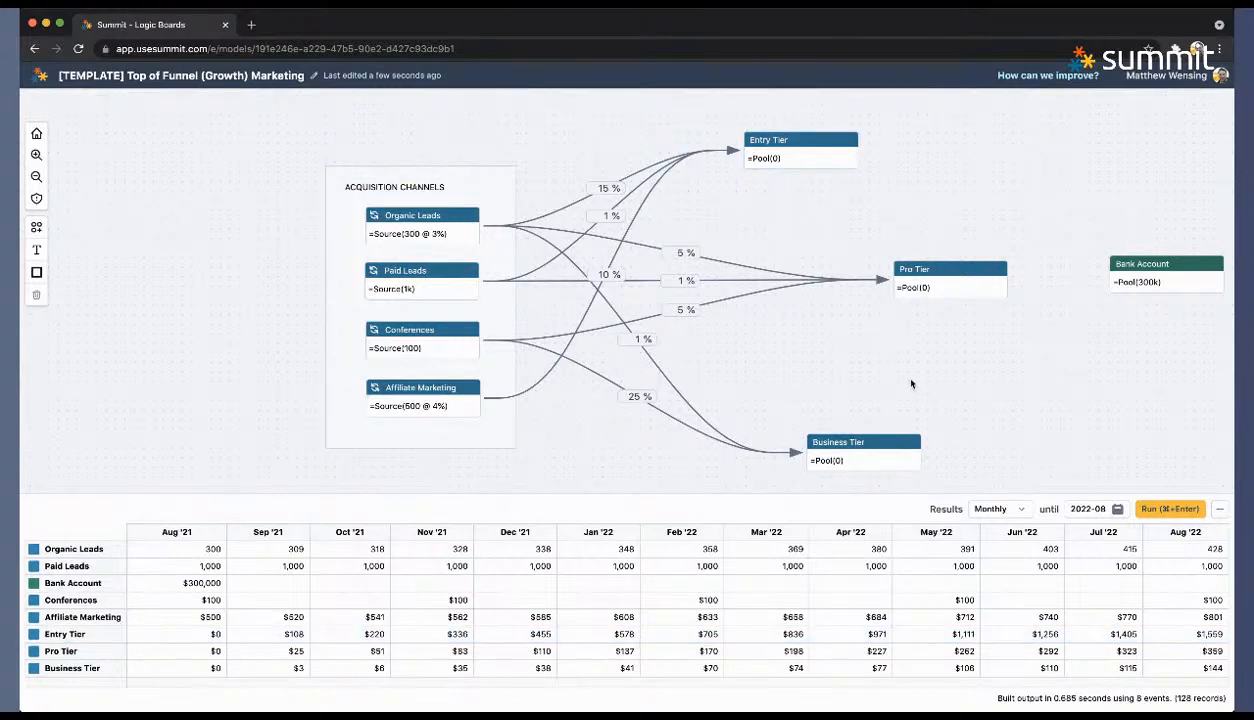
drag(911, 383, 692, 368)
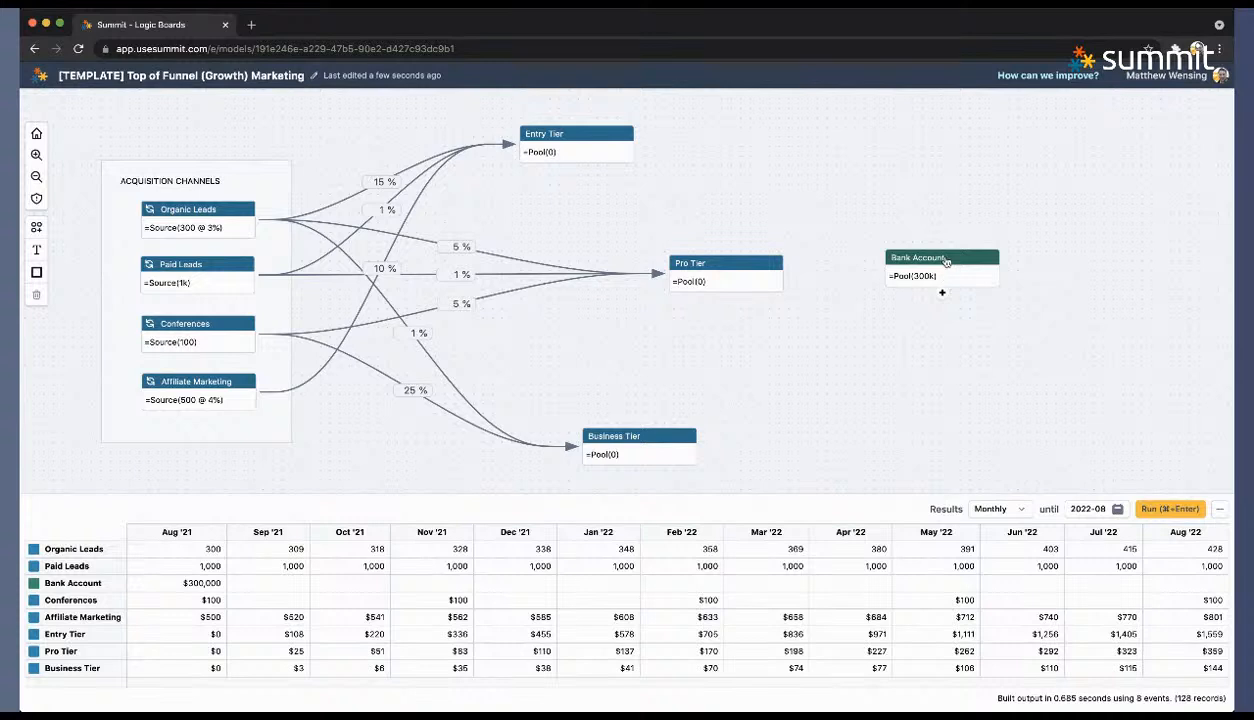
drag(925, 258, 1022, 263)
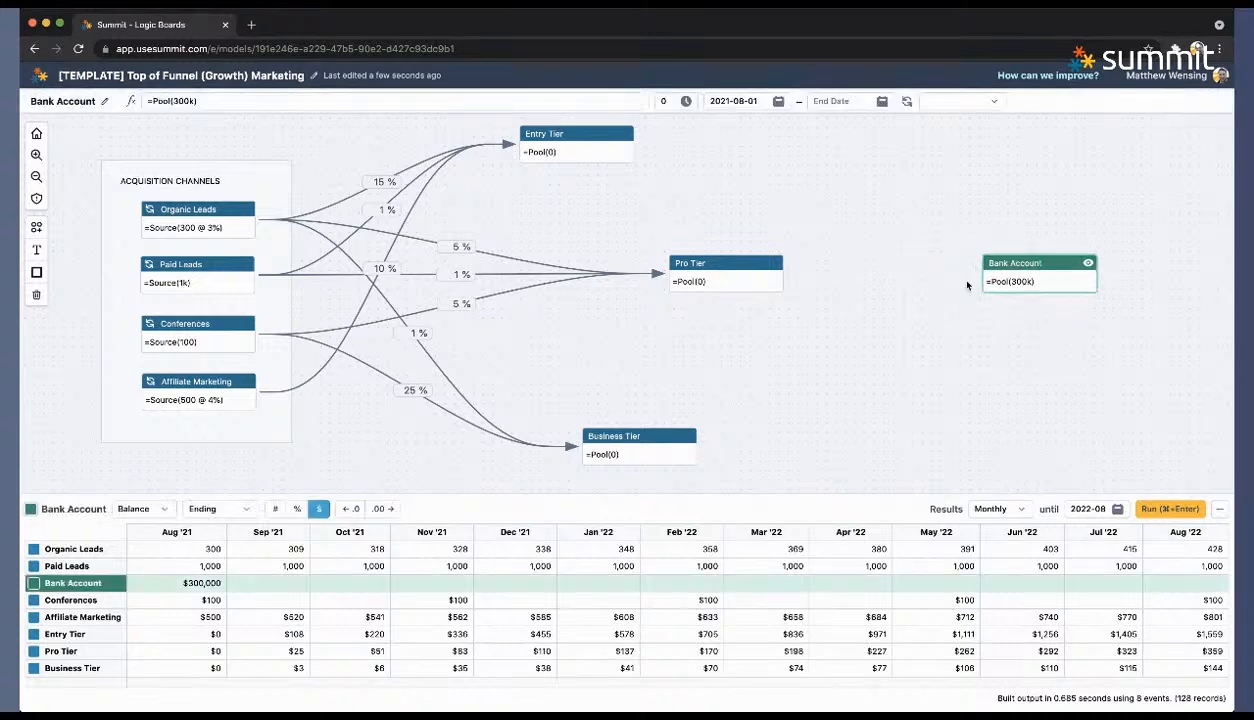
Step: Add an Entry MRR node with formula * 49 and a Pro MRR node with * 99
click(858, 173)
double_click(880, 190)
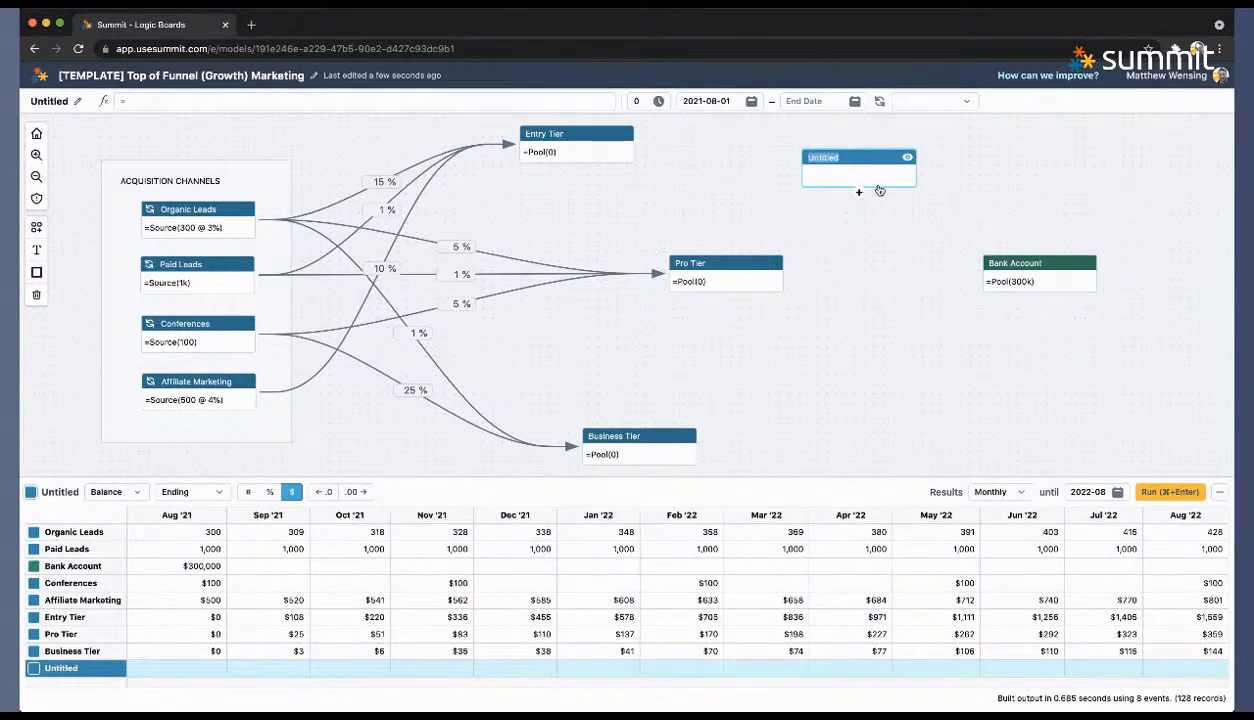
text(Entry MRR)
key(Return)
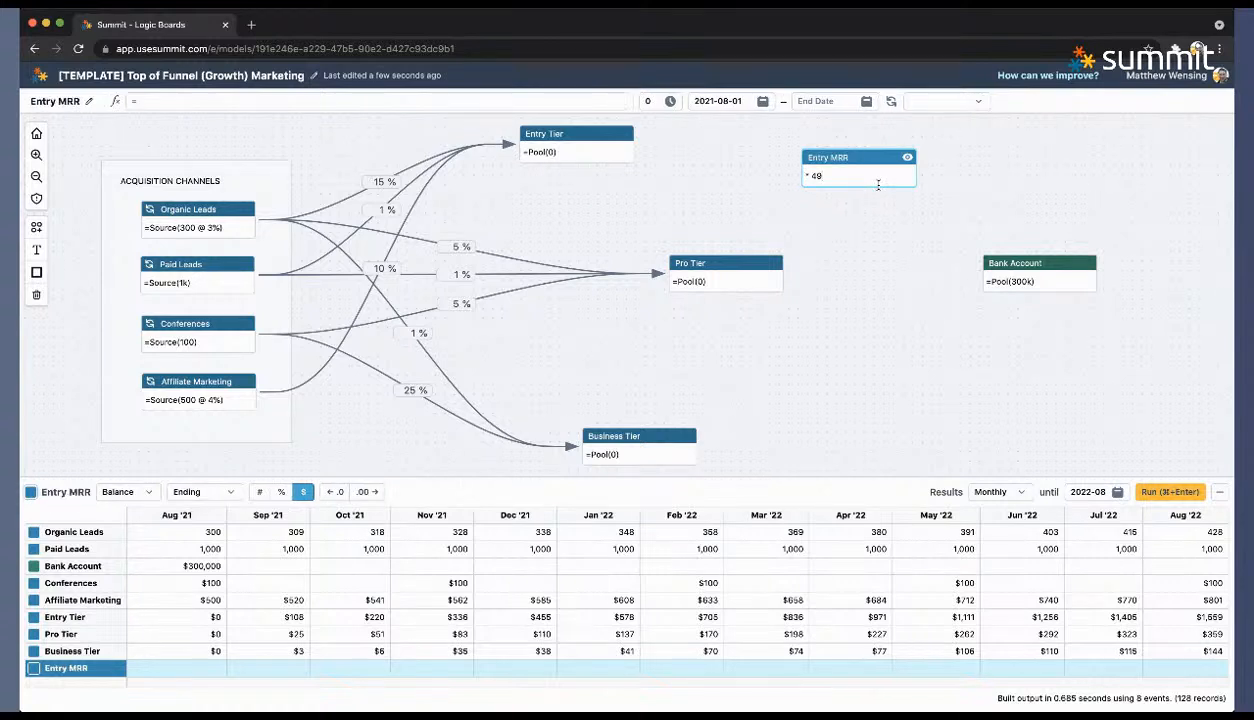
click(876, 272)
double_click(896, 268)
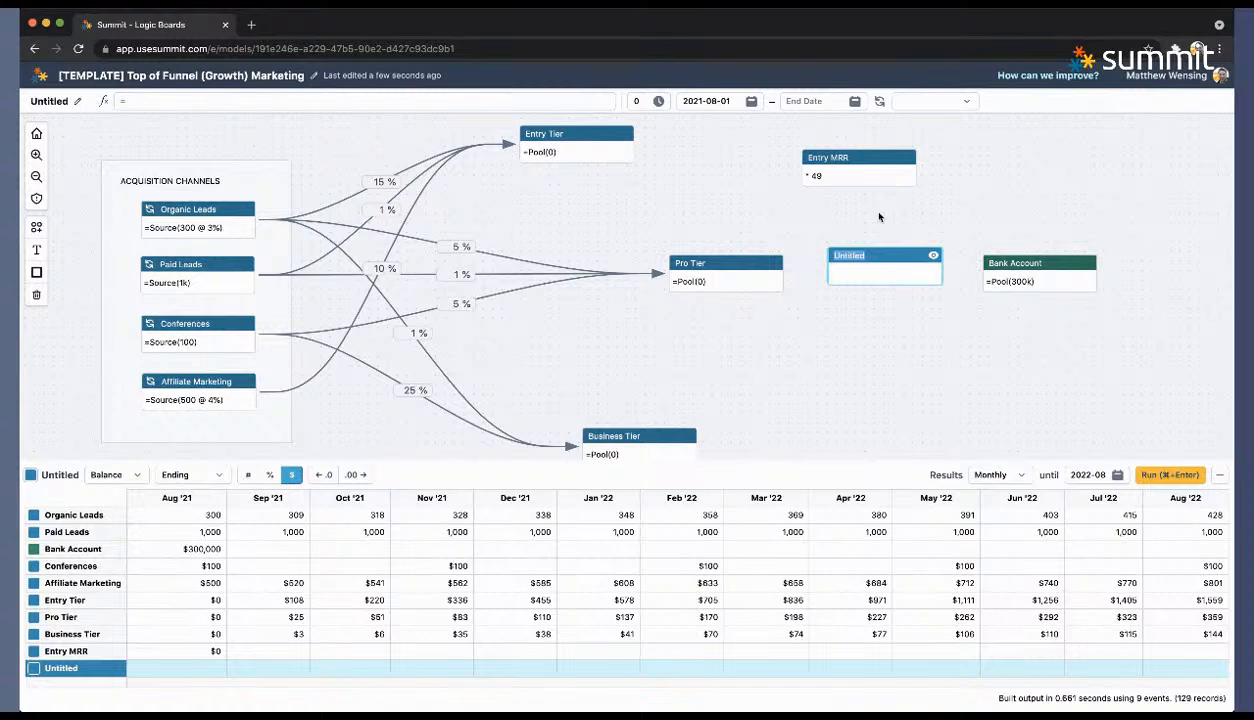
text(Pro MRR)
key(Return)
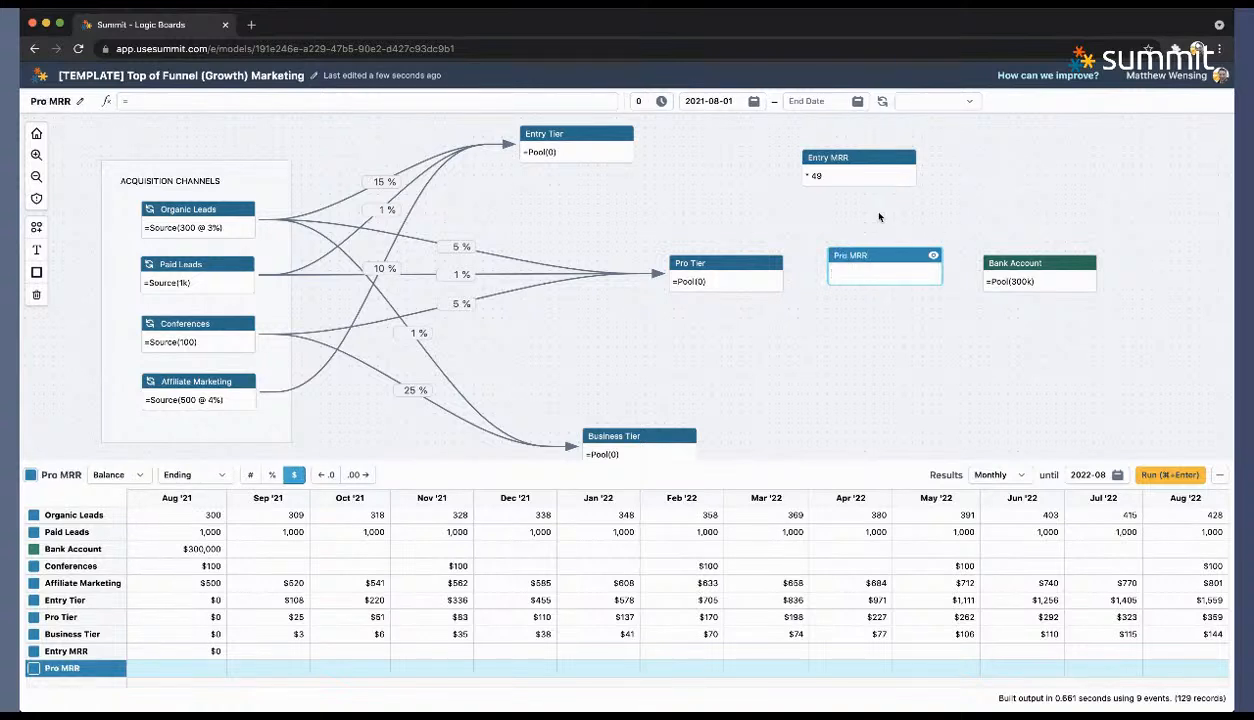
text(99)
Step: Add a Business MRR node with formula * 299 near Business Tier
double_click(858, 405)
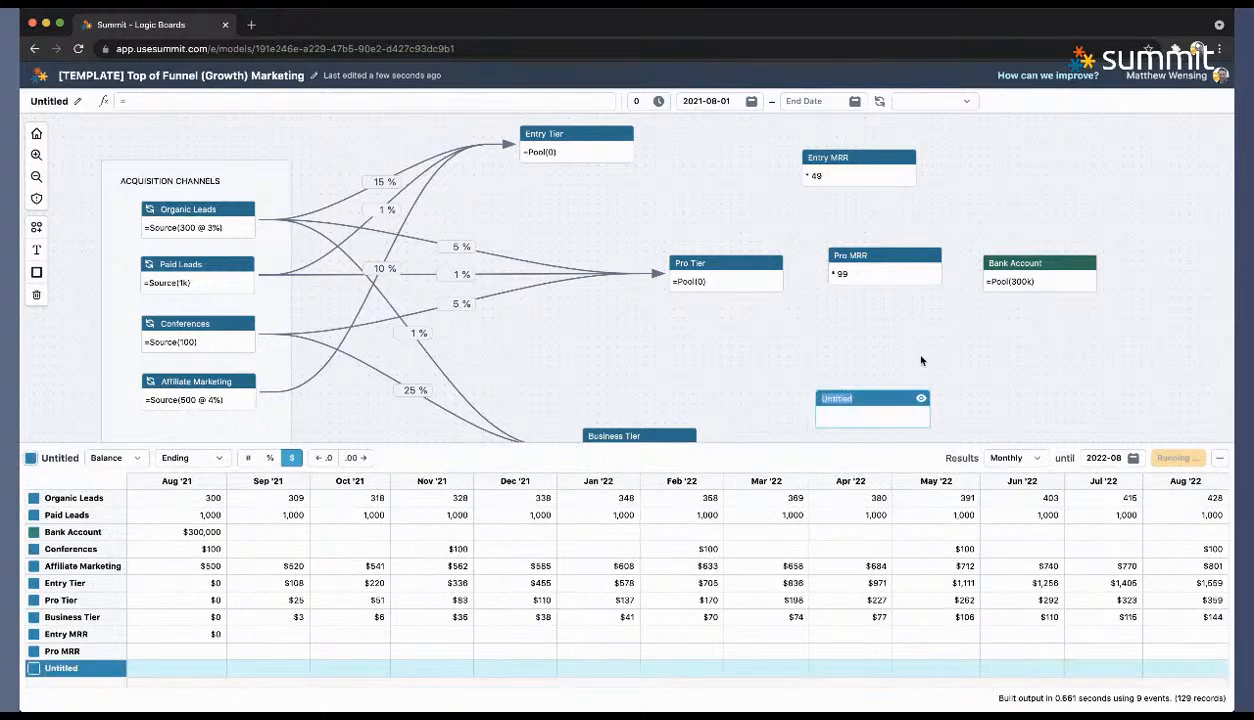
text(Business MRR)
key(Return)
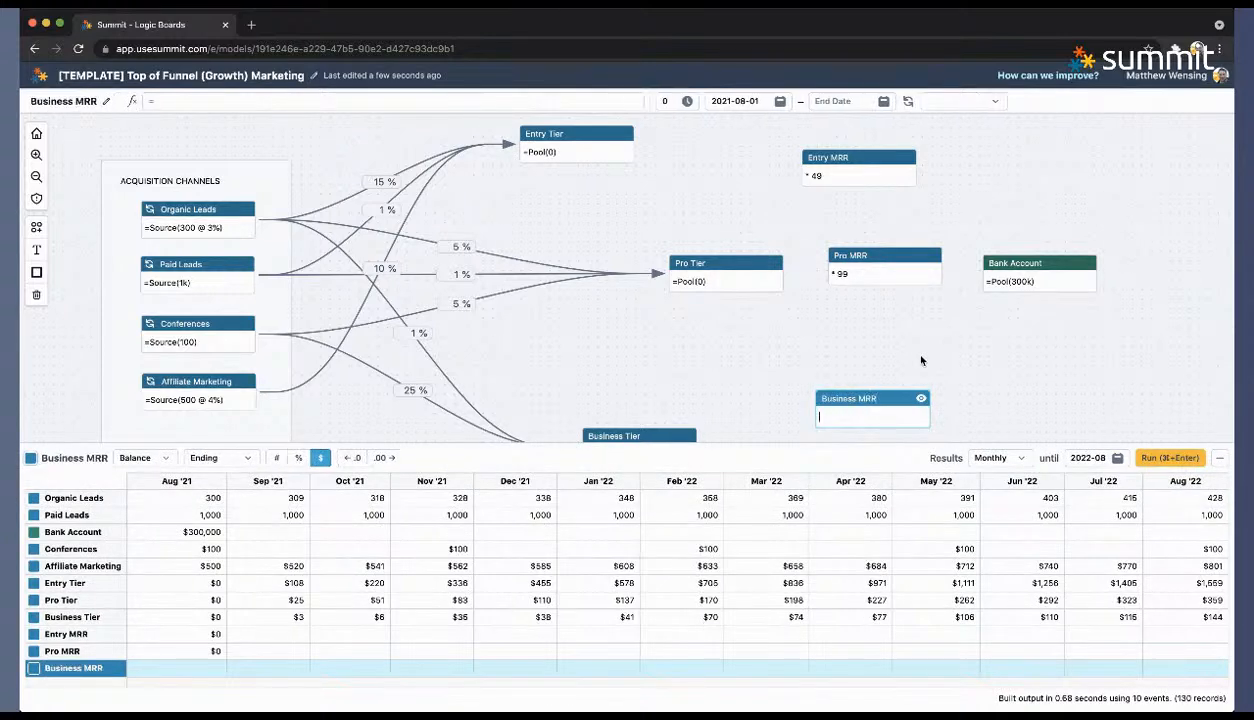
text(299)
click(723, 391)
Step: Link Business Tier to Business MRR to Bank Account, and Pro Tier to Pro MRR
drag(723, 391, 753, 349)
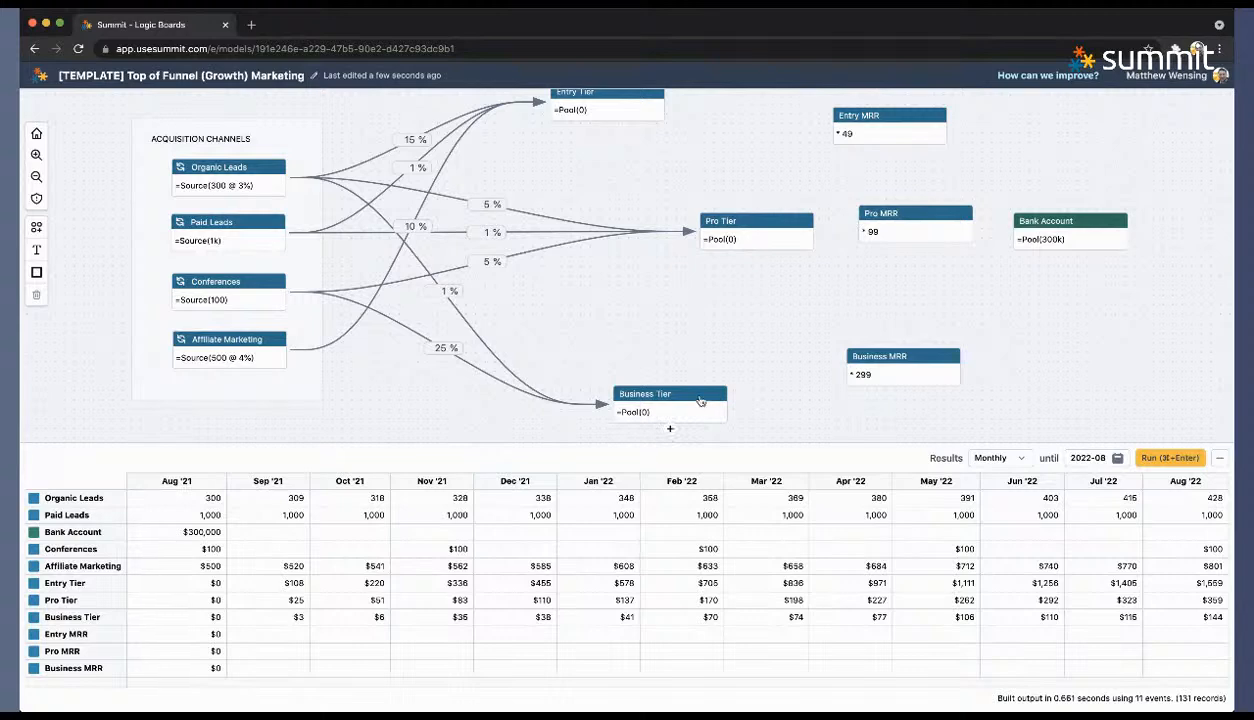
click(701, 387)
drag(677, 398, 1015, 235)
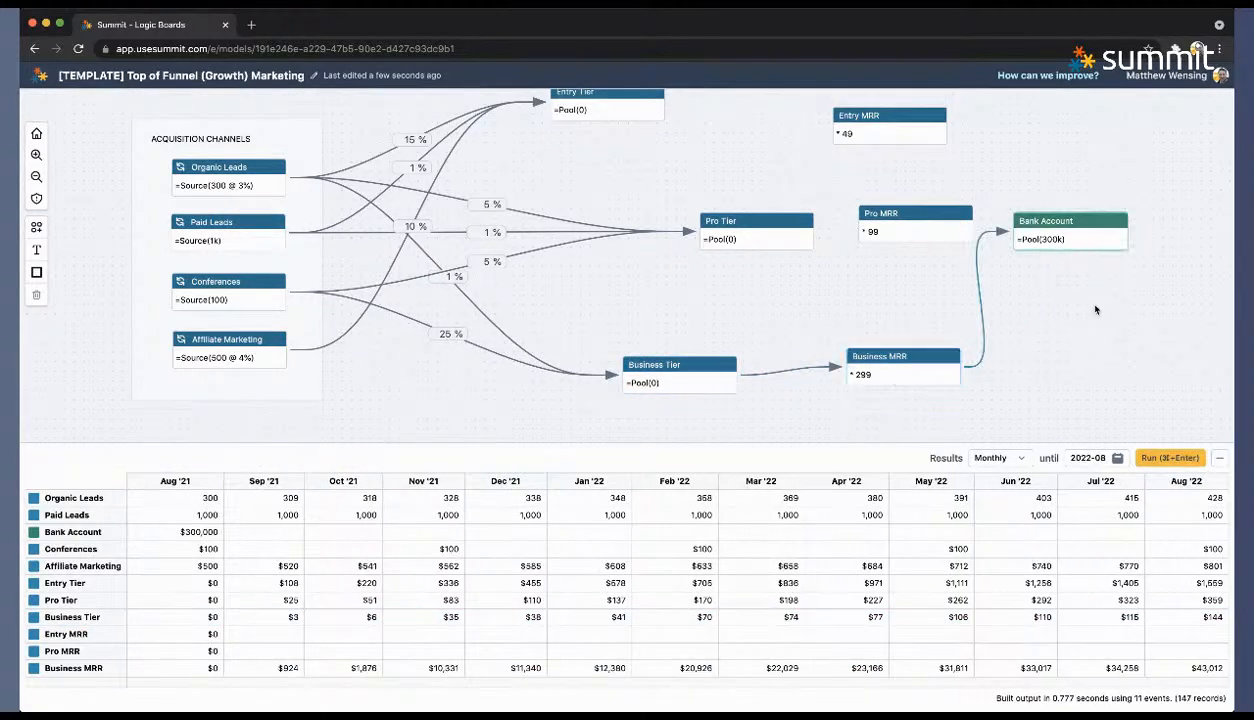
drag(846, 287, 752, 332)
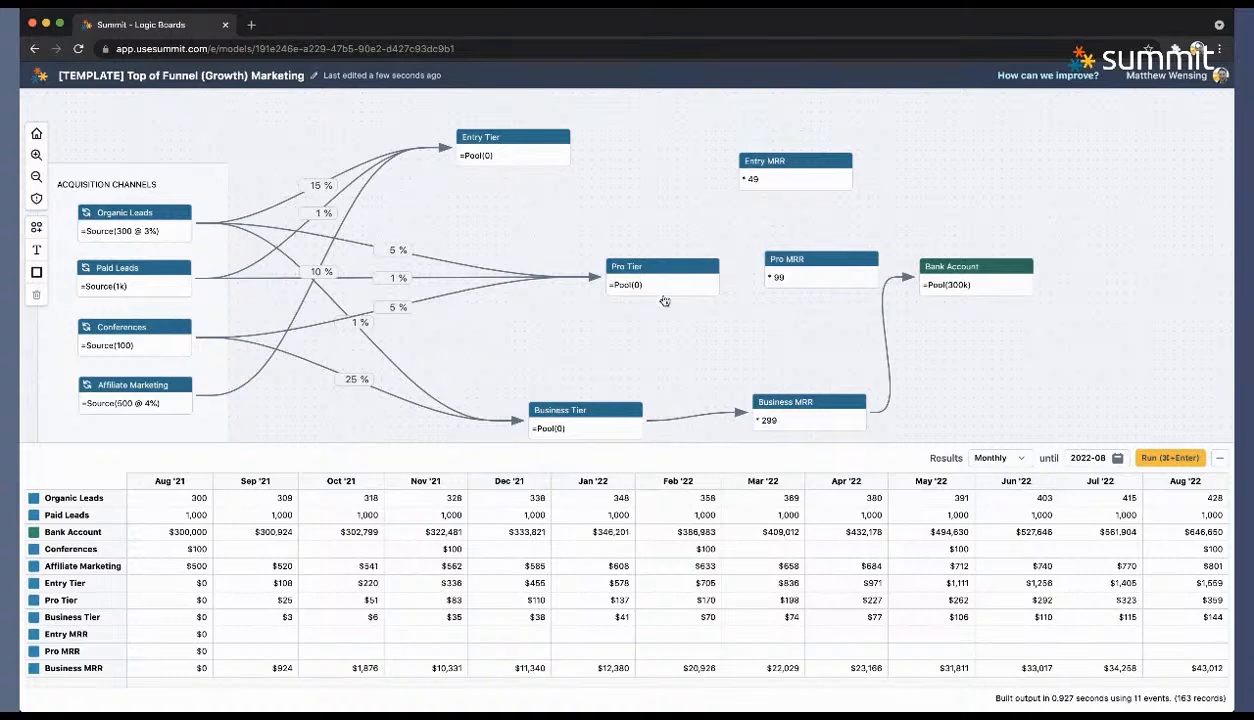
drag(652, 294, 806, 290)
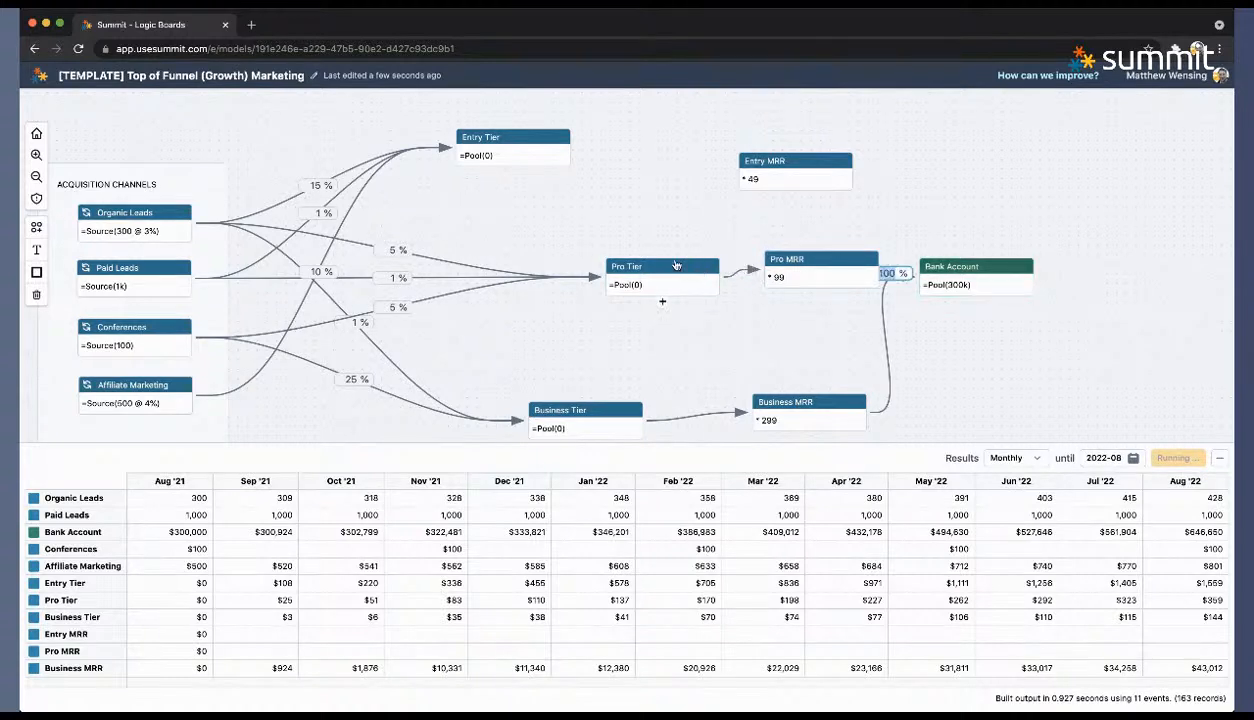
Step: Adjust Pro Tier, Pro MRR and Bank Account, then link Entry Tier through Entry MRR to Bank Account
drag(676, 266, 650, 261)
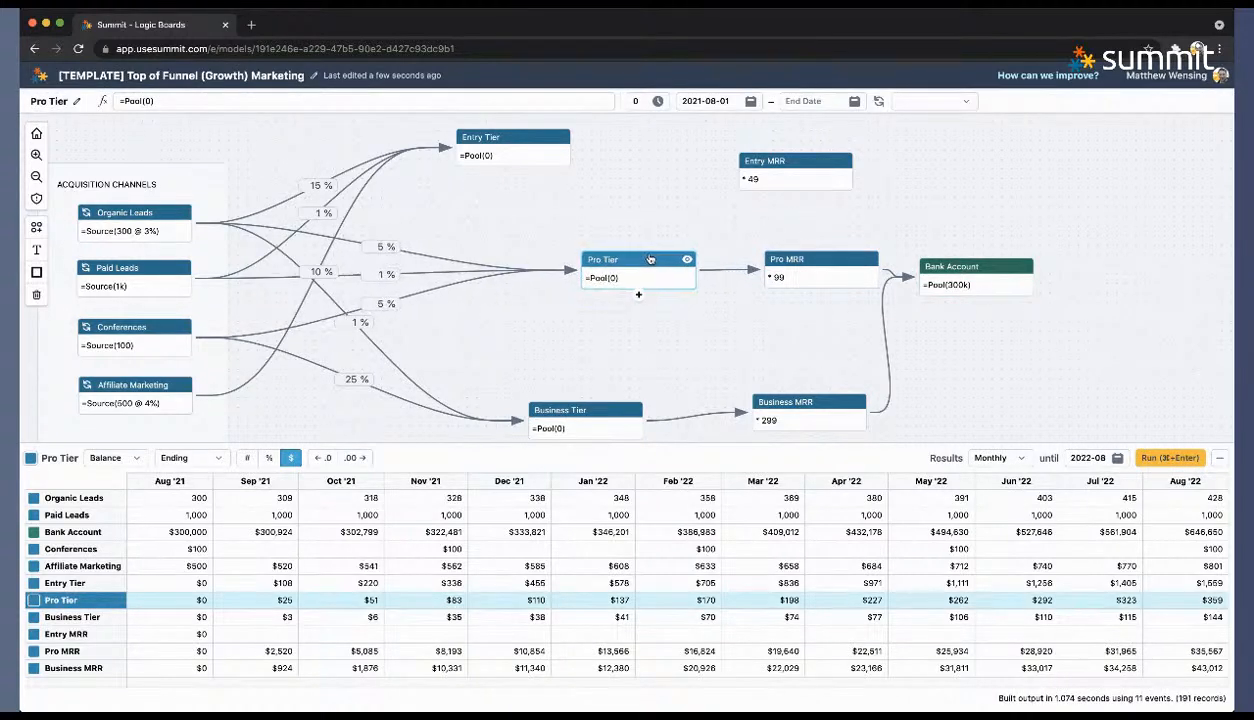
drag(854, 270, 845, 270)
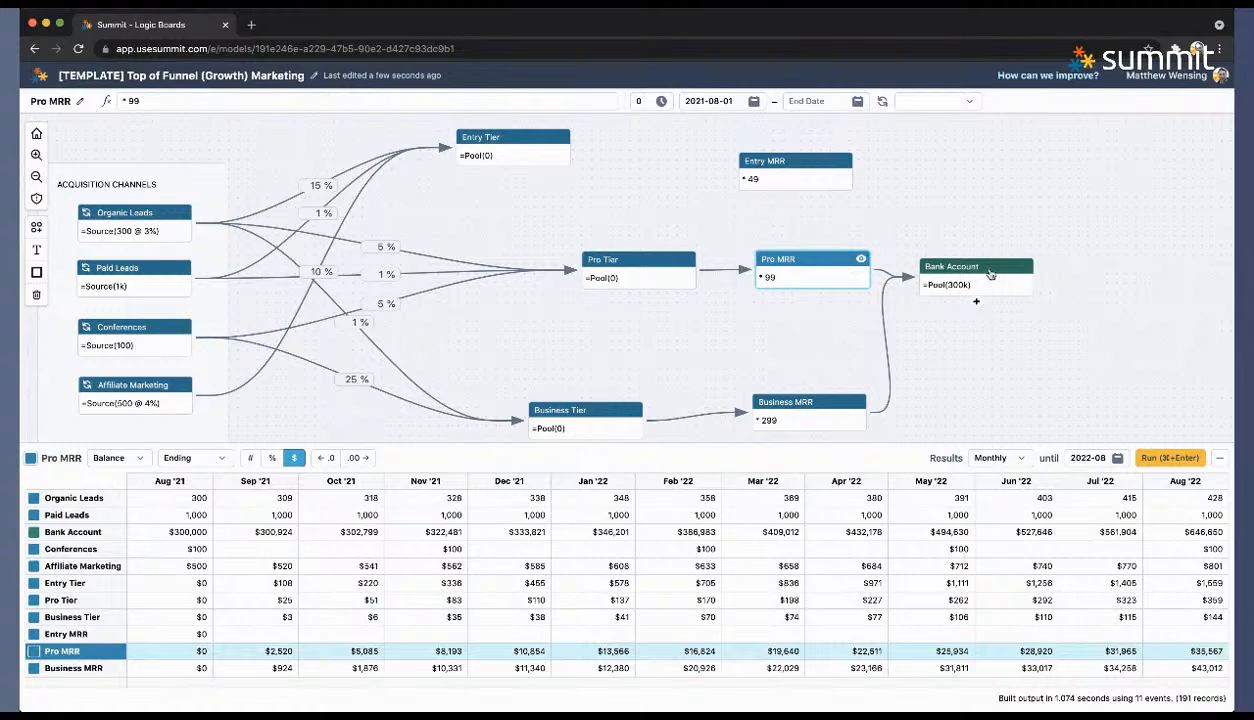
drag(994, 270, 1079, 261)
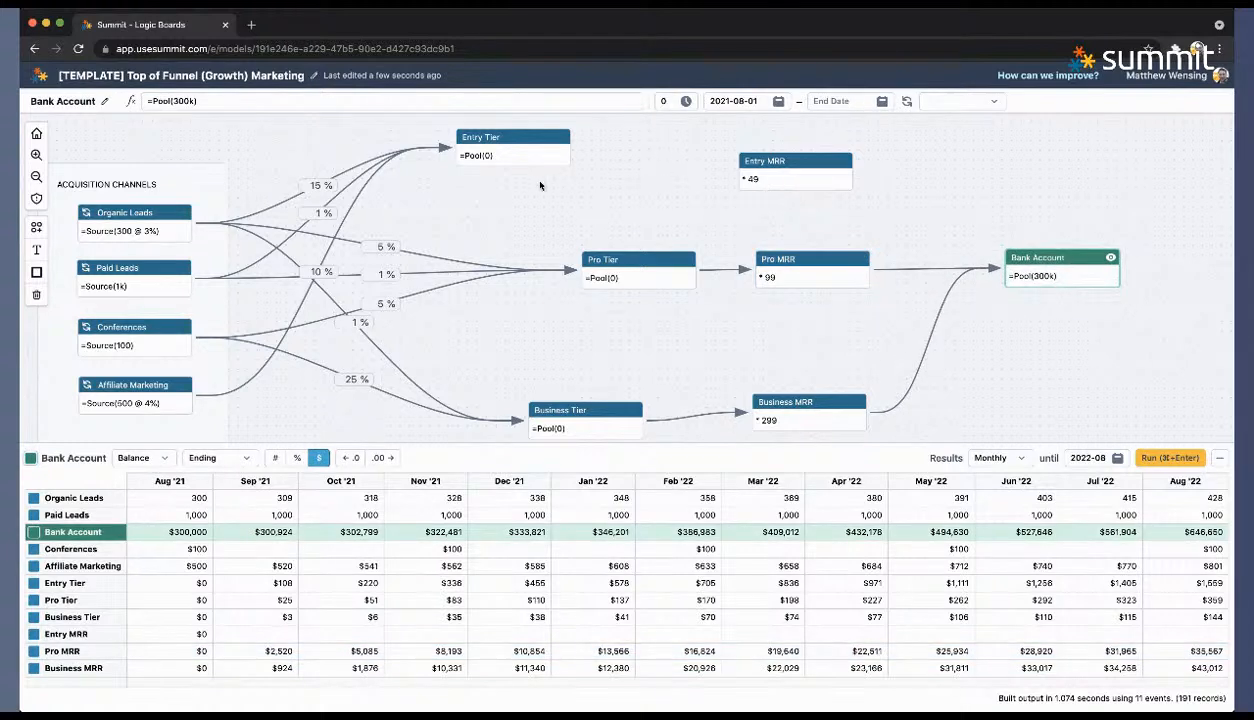
drag(510, 172, 744, 162)
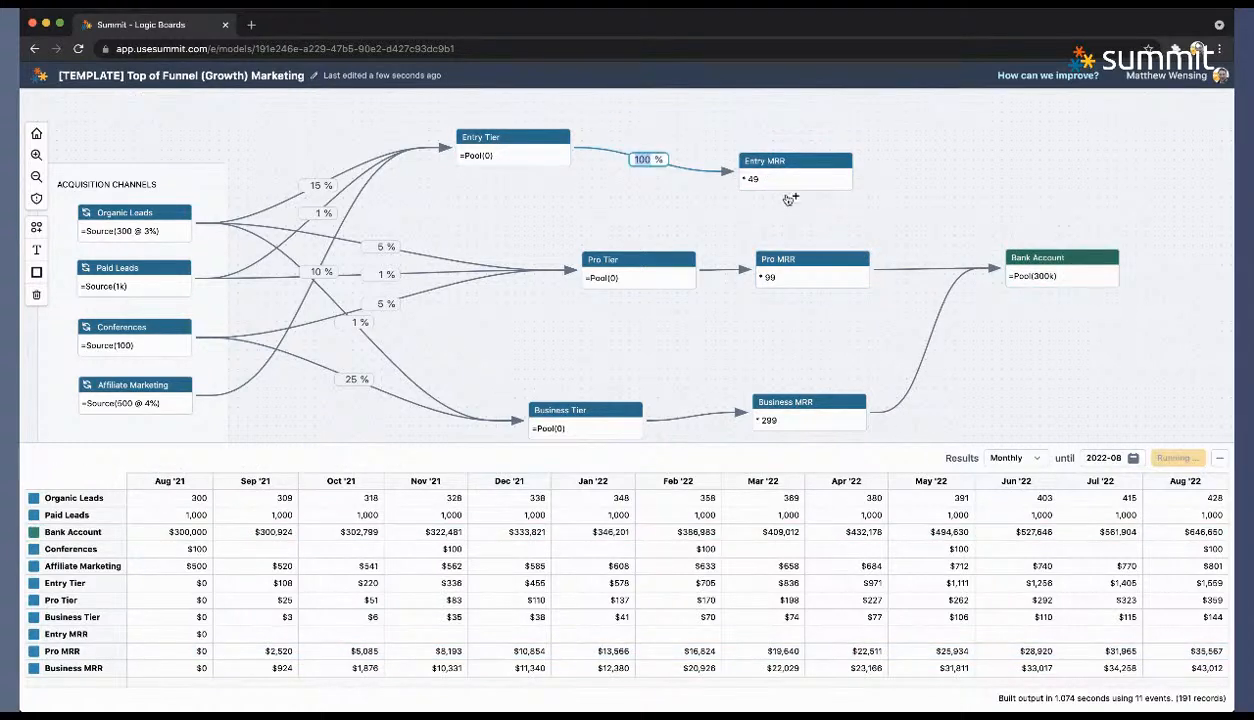
drag(796, 196, 1033, 270)
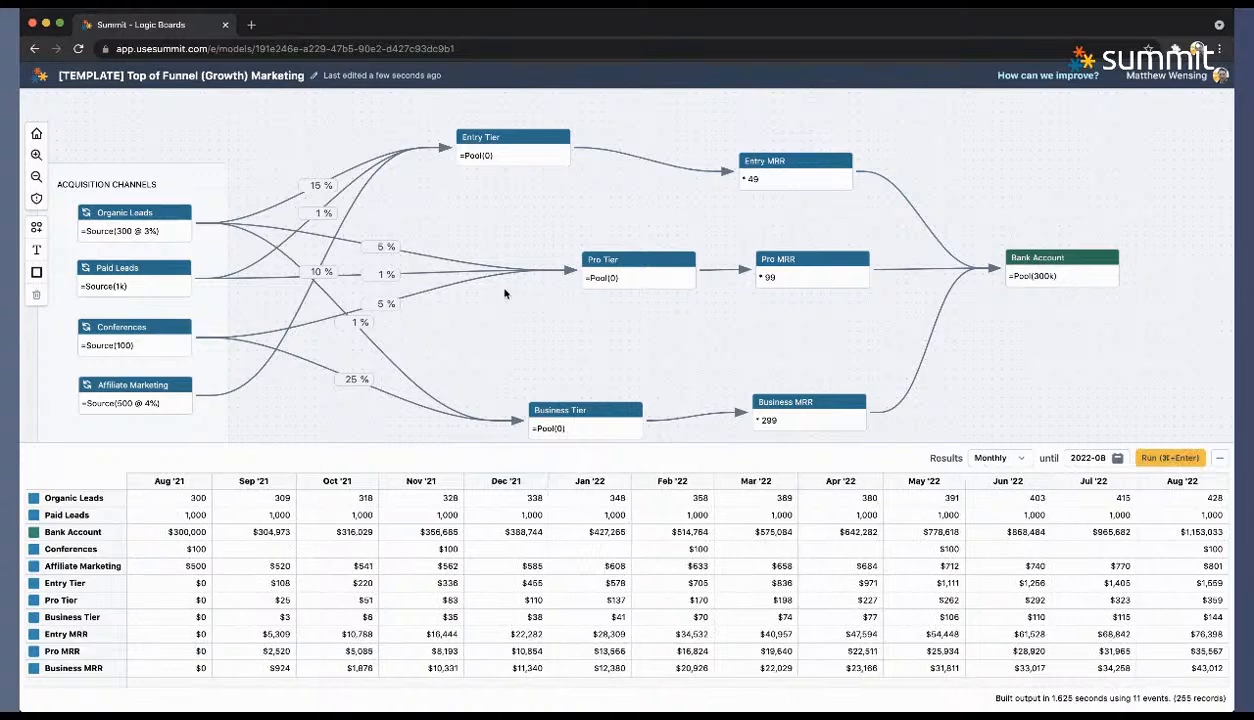
Step: Align the Entry, Pro and Business tier and MRR nodes into rows, with Bank Account level with the Pro row
drag(552, 342, 674, 320)
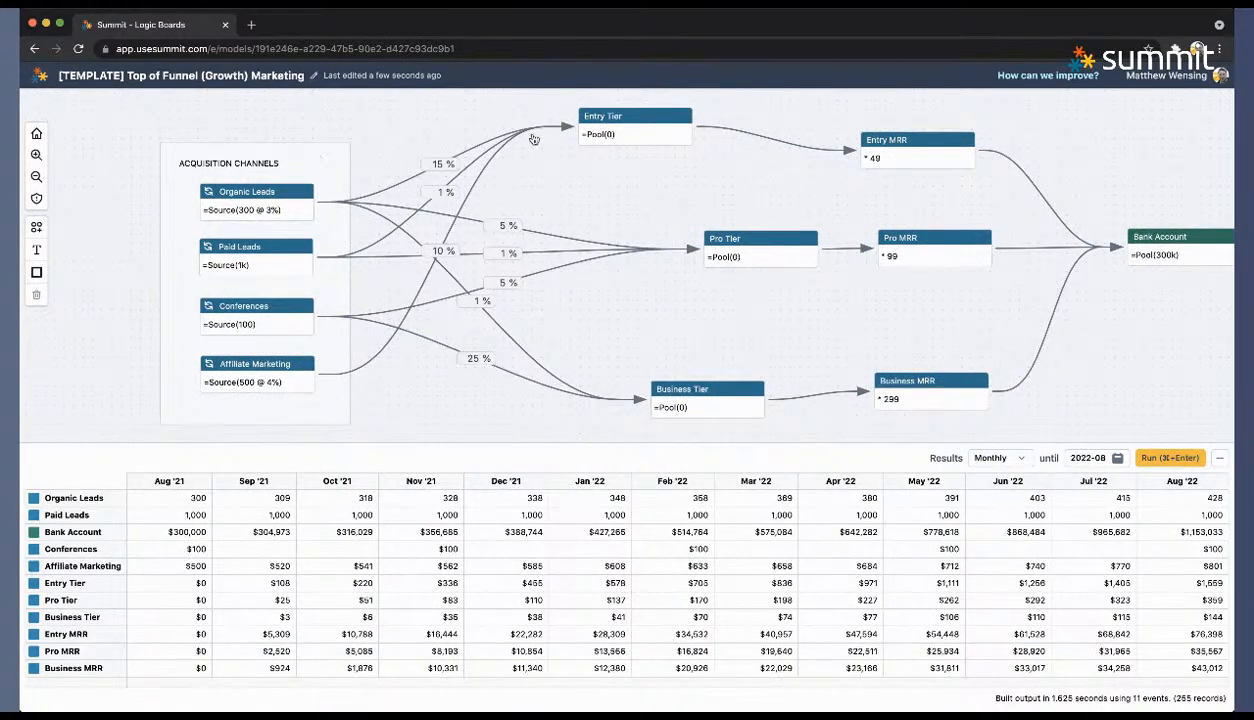
click(627, 120)
drag(627, 120, 628, 137)
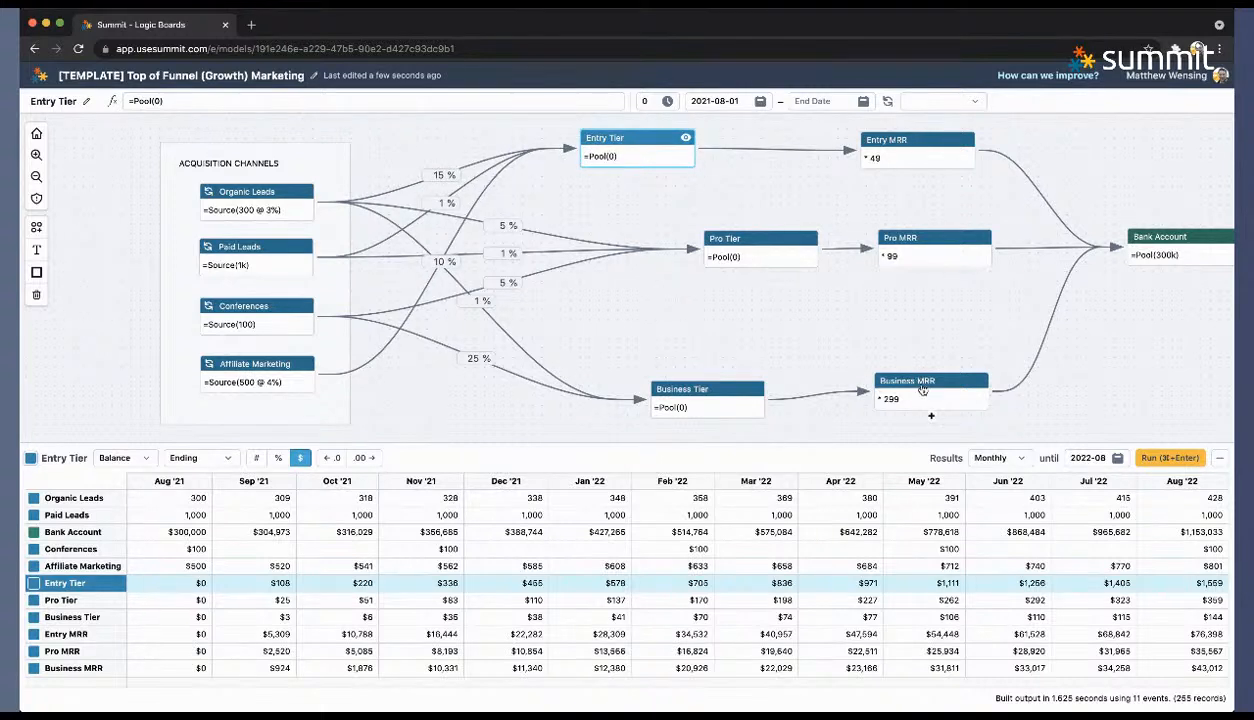
drag(916, 375, 917, 382)
drag(945, 312, 745, 257)
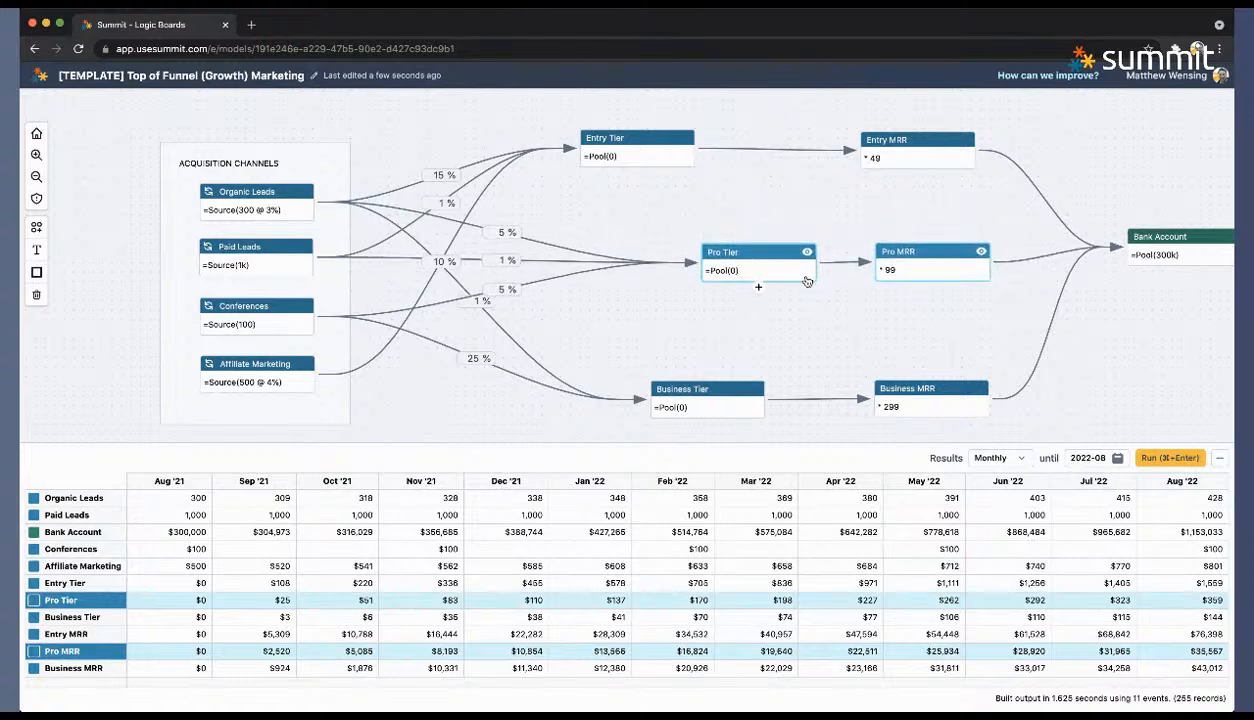
drag(1161, 238, 1168, 252)
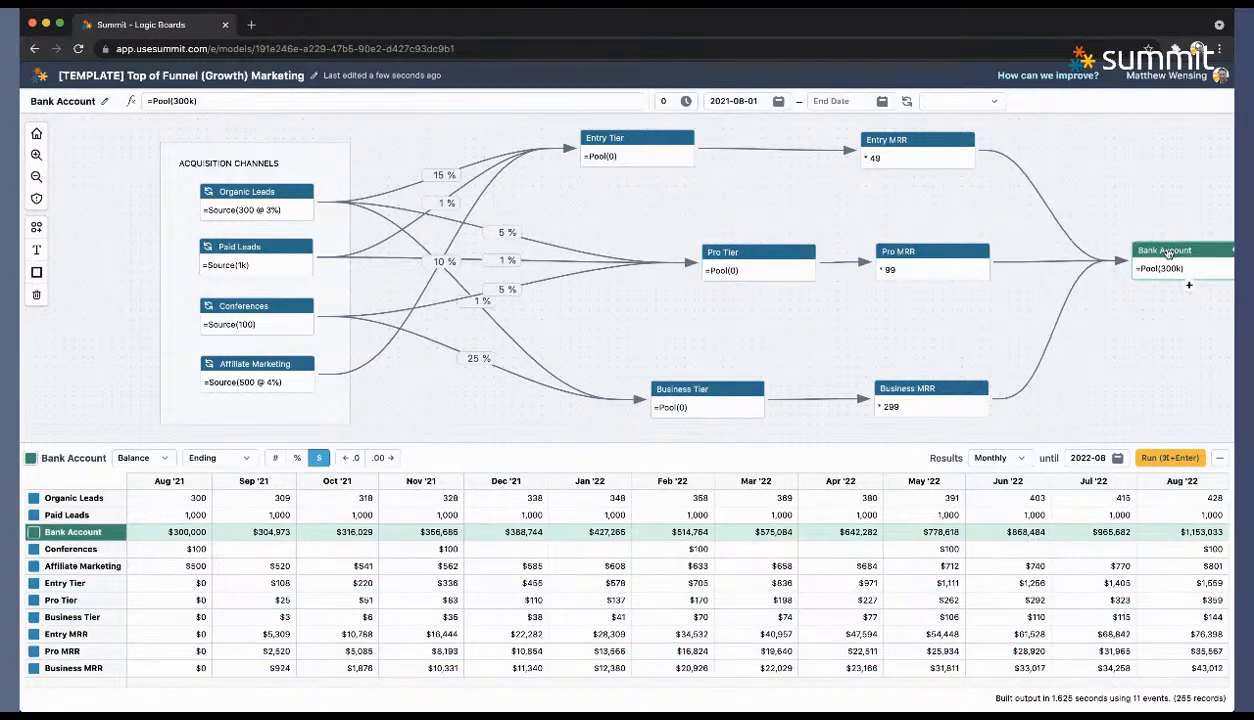
drag(938, 330, 714, 252)
click(626, 160)
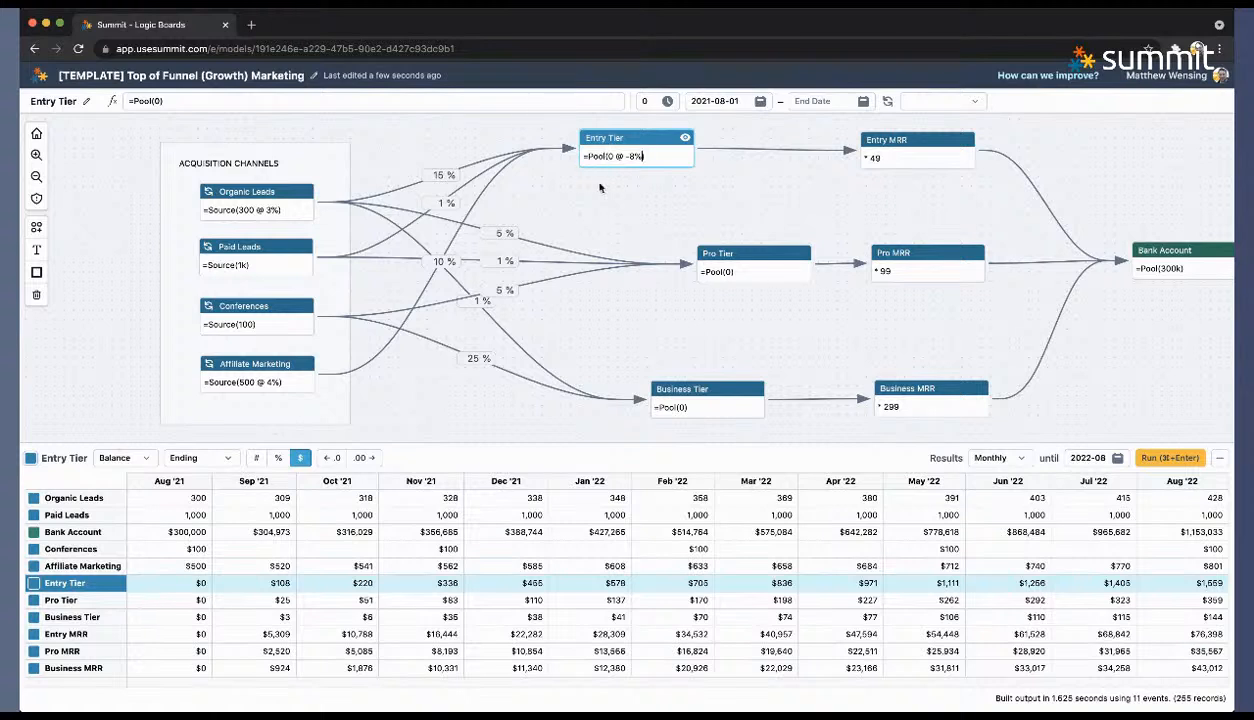
Step: Add churn to the pool formulas: Pro Tier @ -4% and Business Tier @ -1%
click(714, 271)
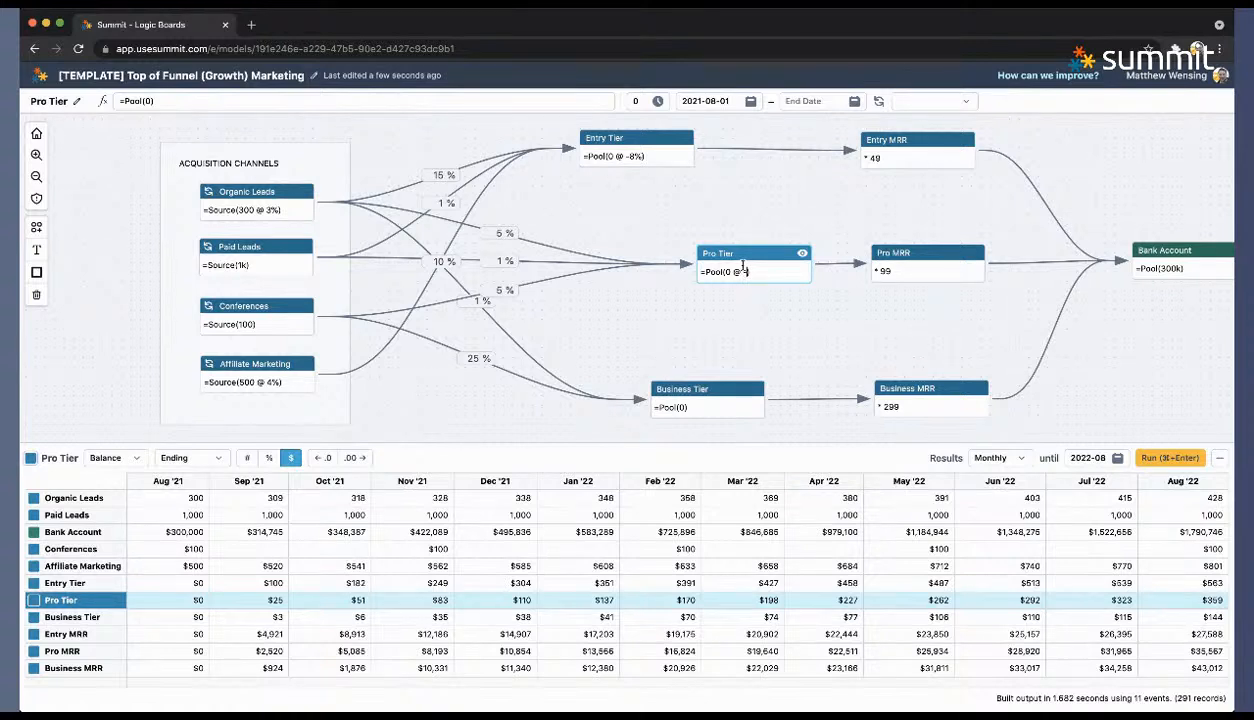
text(5)
click(704, 405)
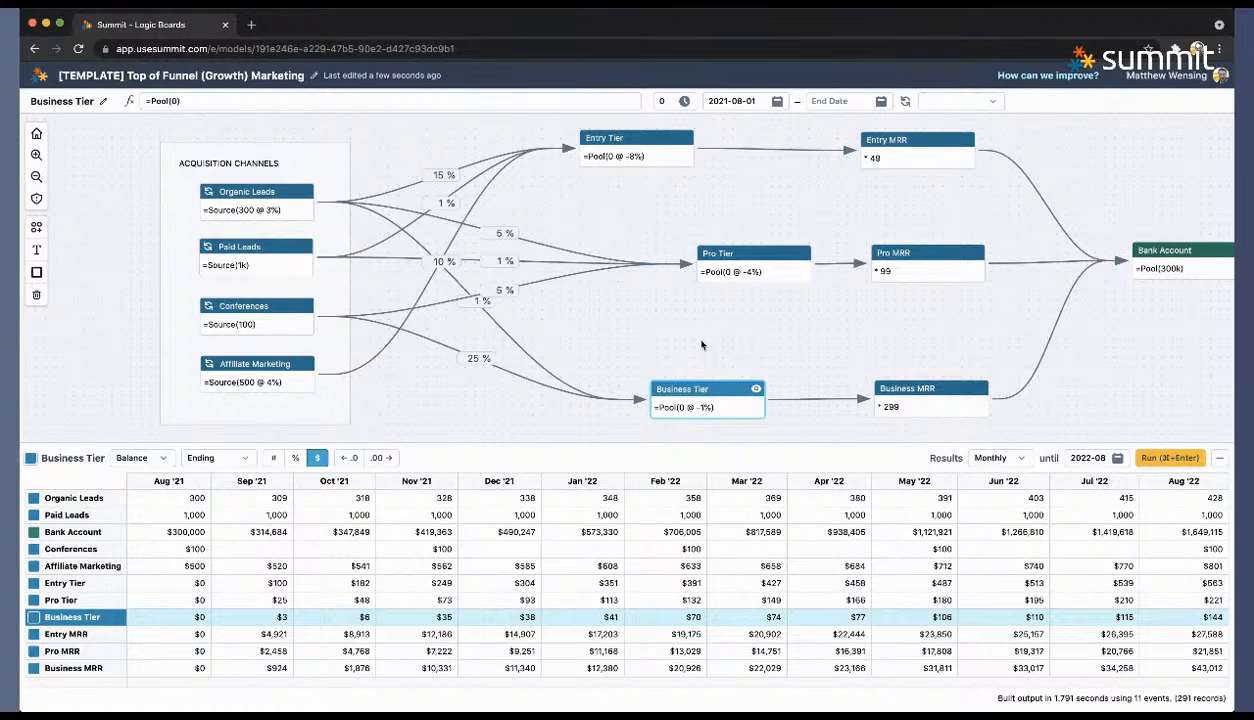
click(532, 254)
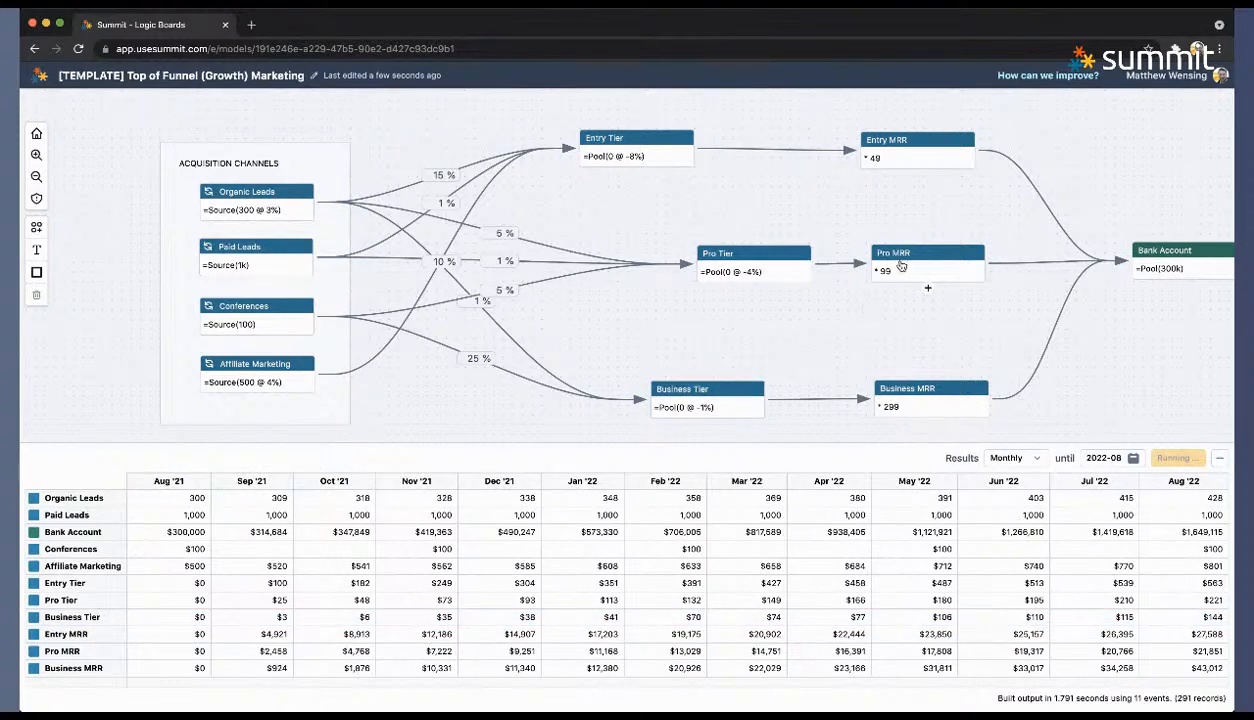
Step: Review the formulas of the Bank Account, Entry MRR and Pro MRR nodes
click(1167, 252)
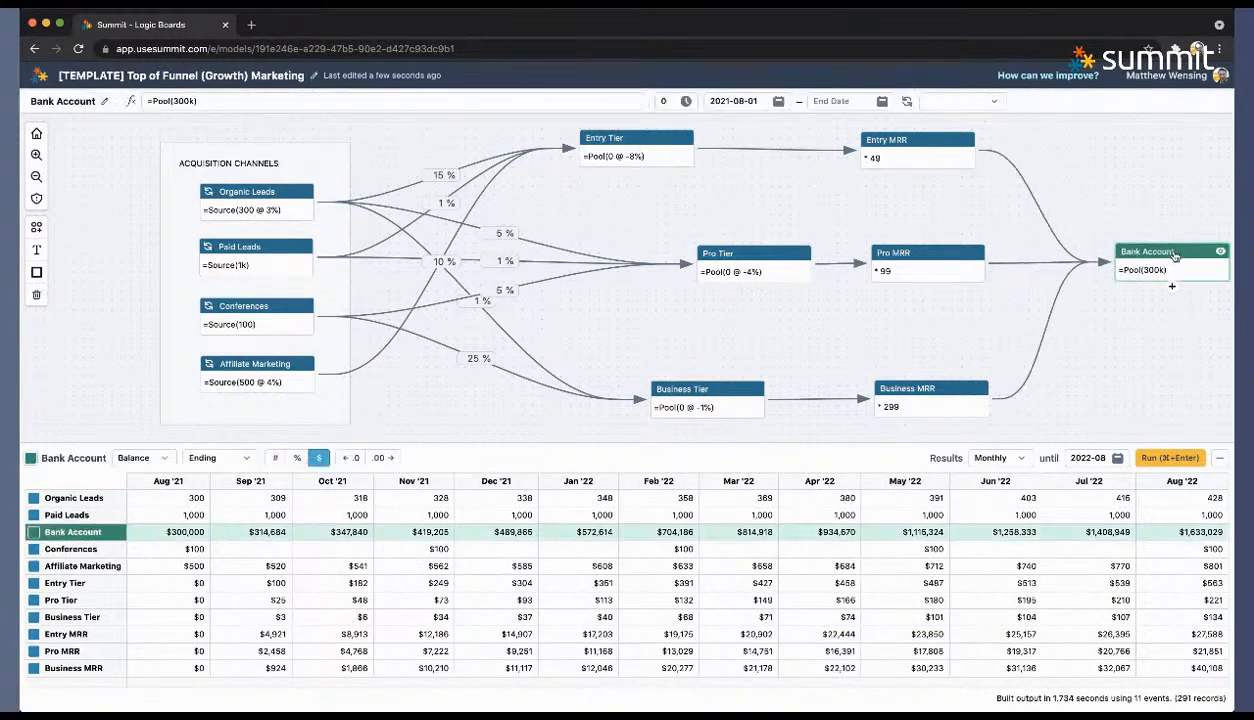
click(1149, 384)
click(1163, 254)
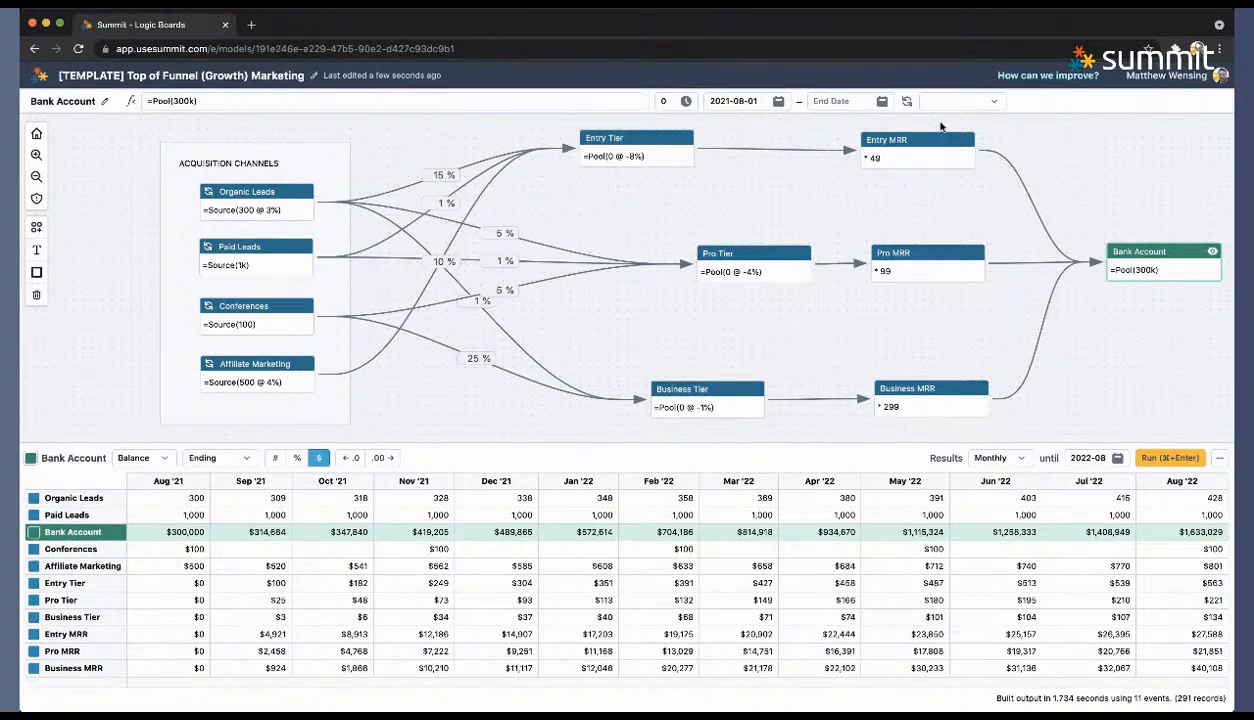
click(922, 142)
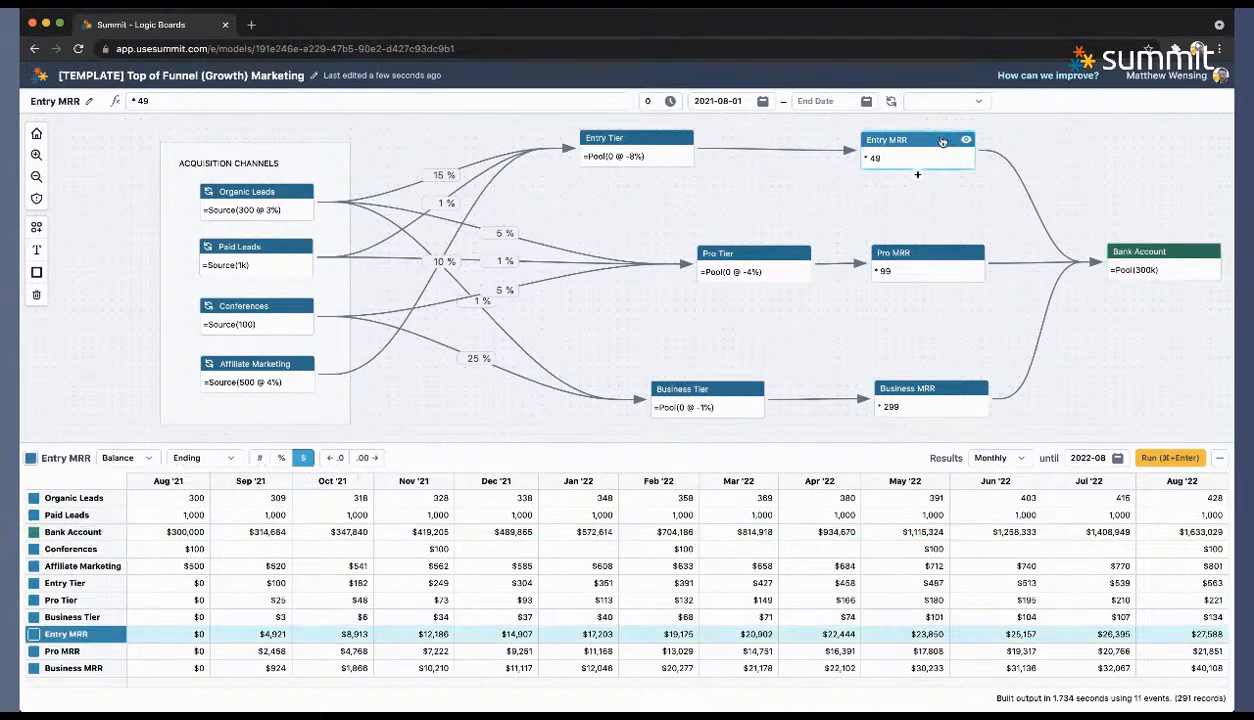
click(933, 260)
click(1170, 268)
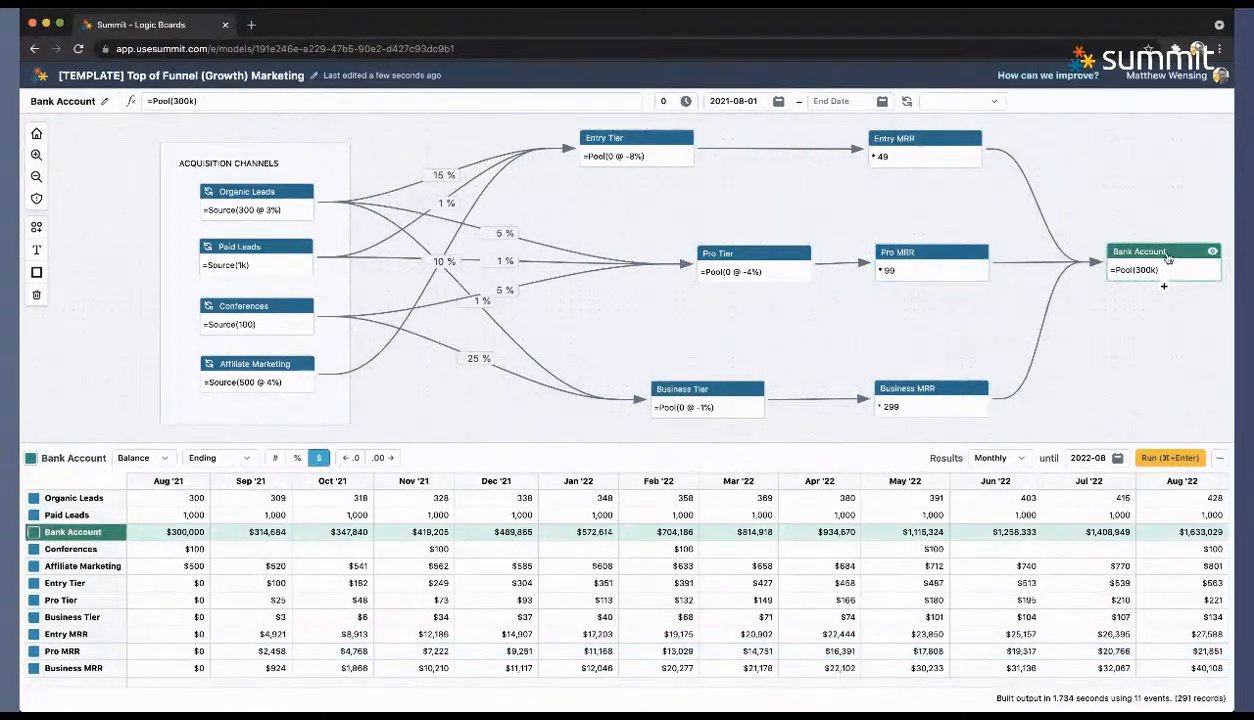
Step: Nudge Affiliate Marketing left and switch the Conferences and Affiliate Marketing results to plain counts
click(176, 549)
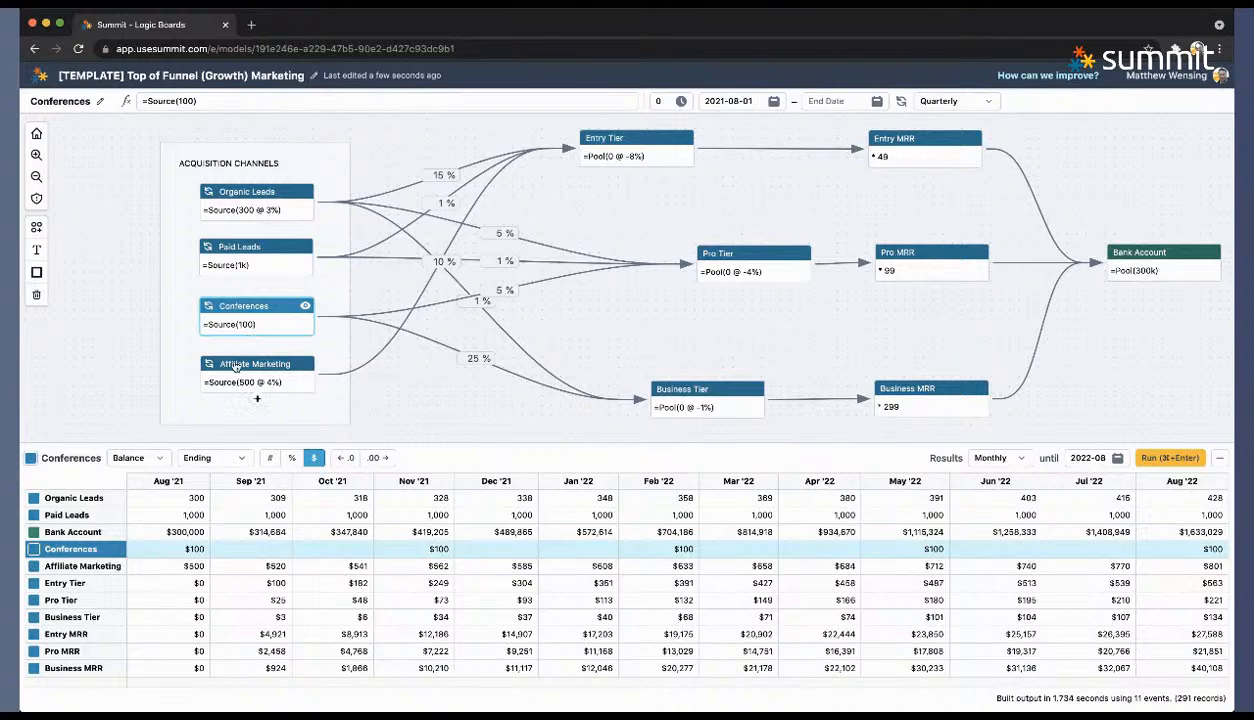
drag(232, 362, 227, 361)
click(197, 546)
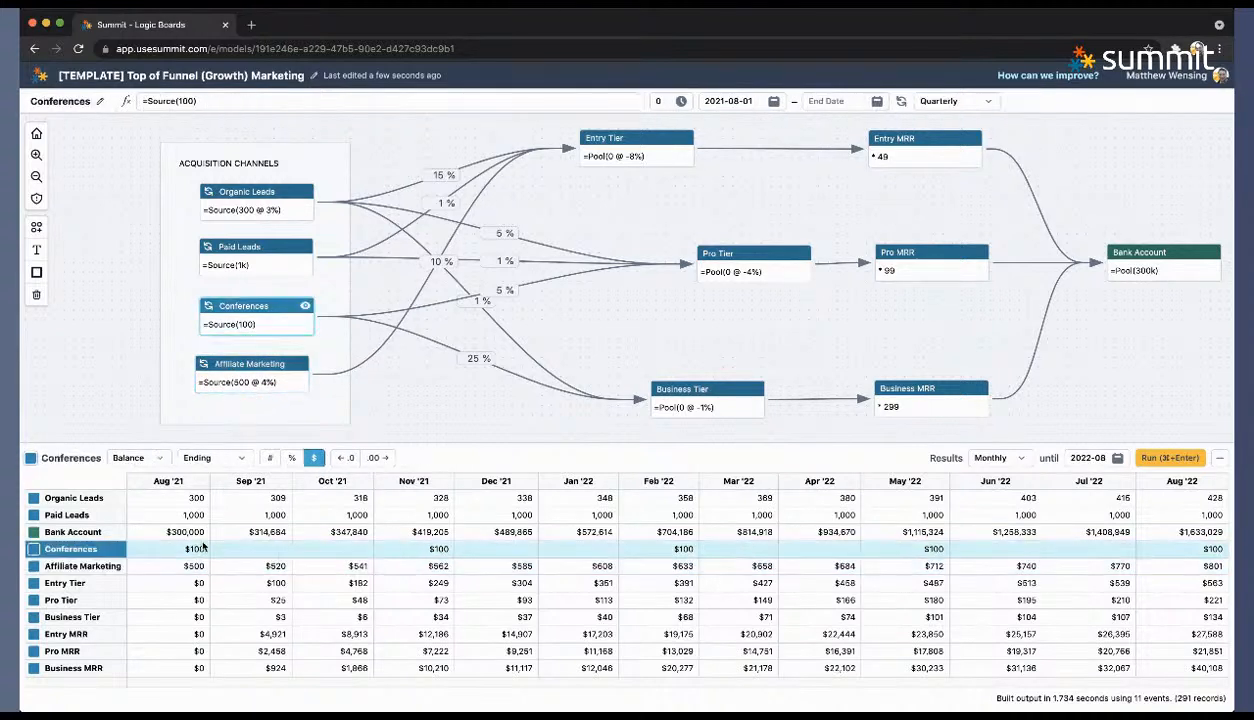
click(194, 566)
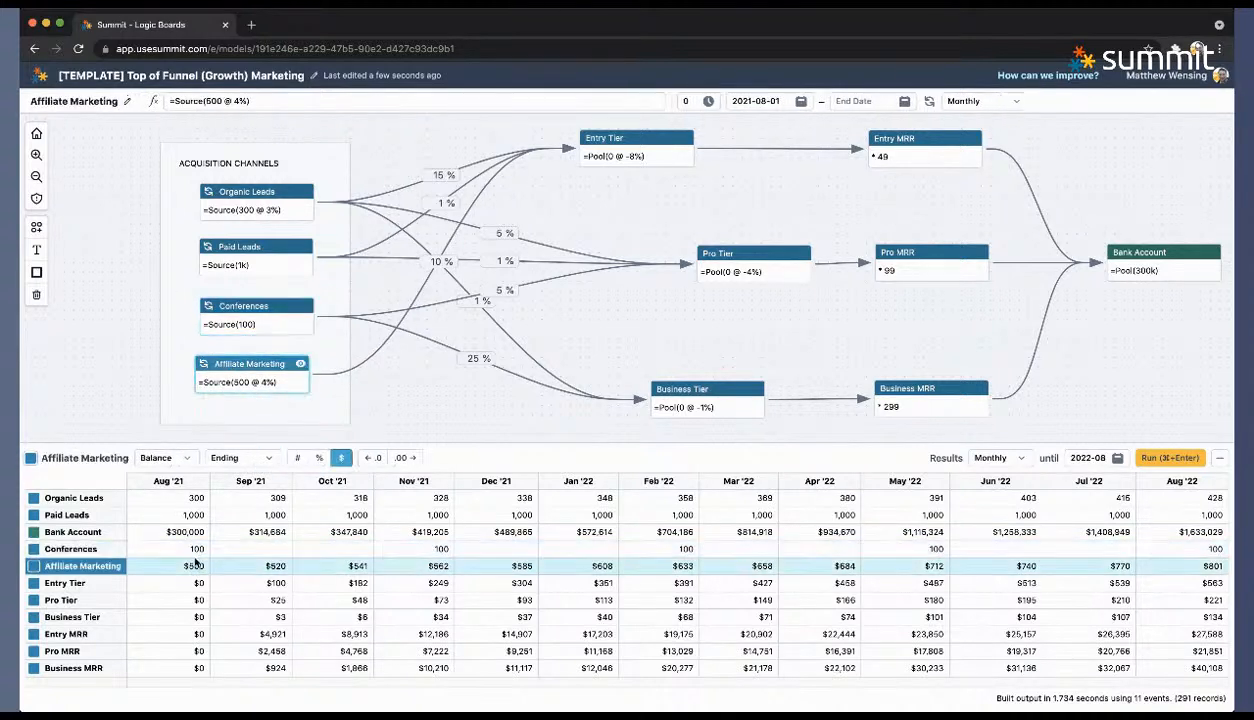
click(297, 457)
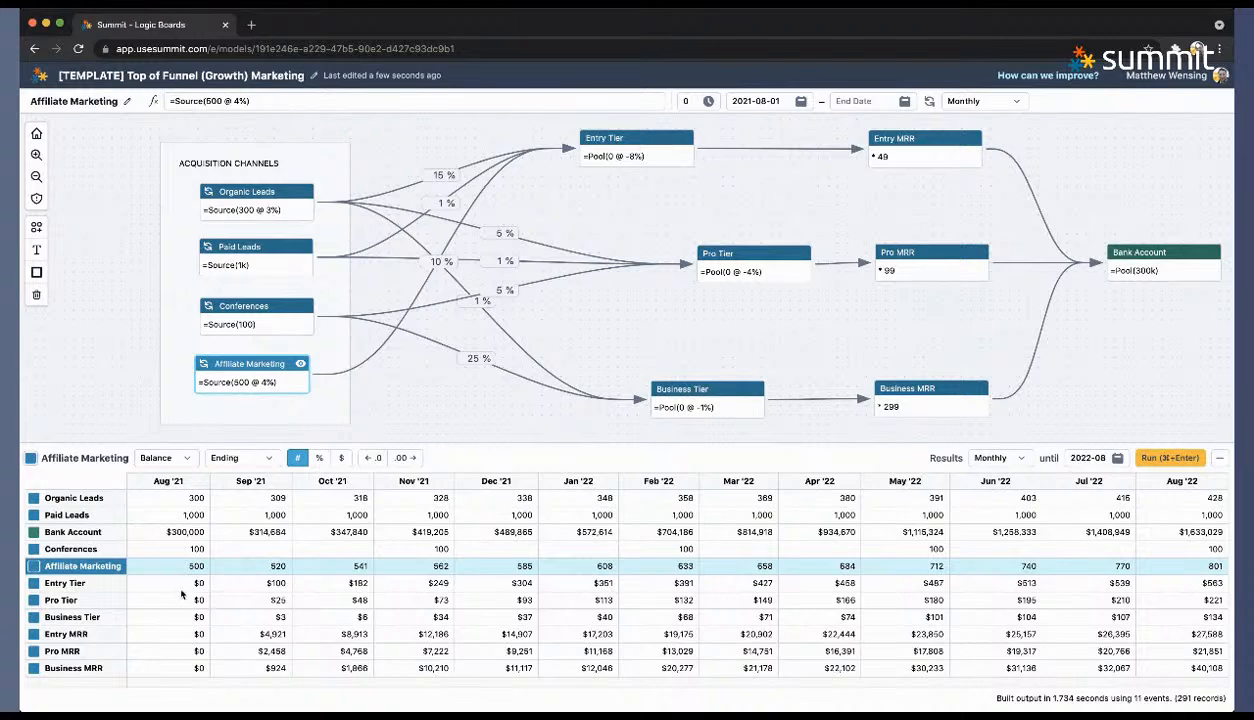
click(185, 517)
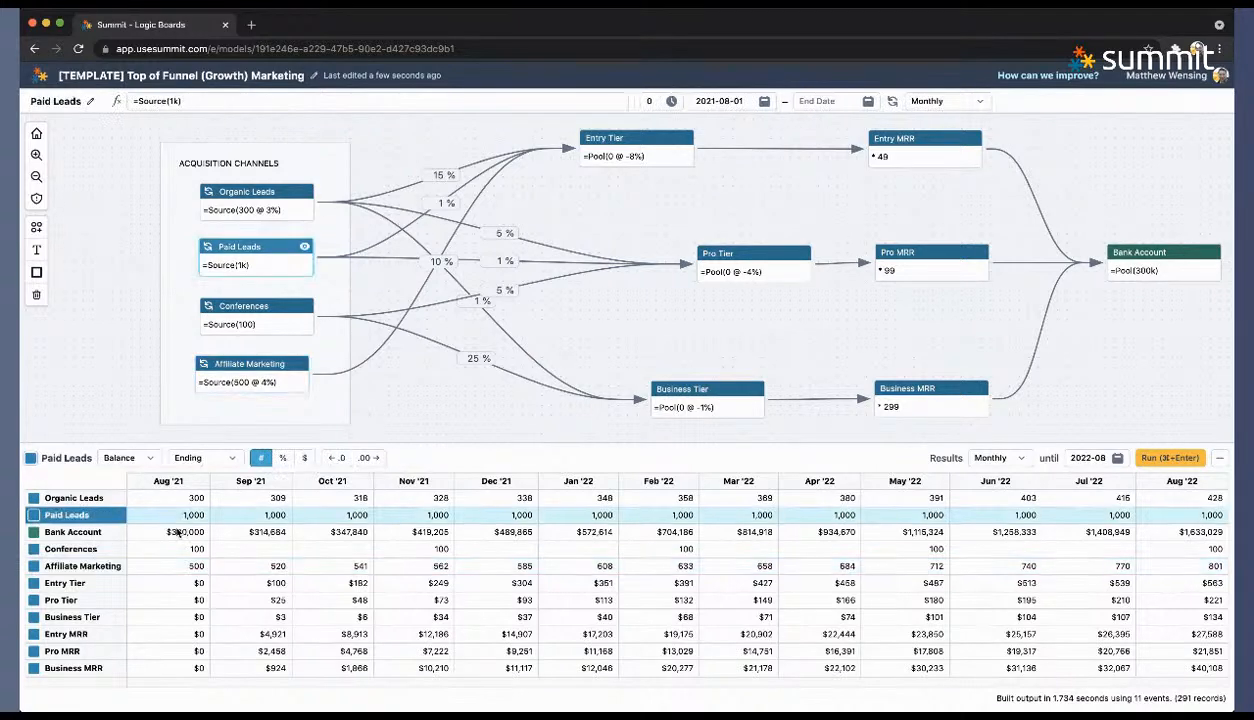
Step: Move the Bank Account row to the table's bottom and show Entry, Pro, Business Tier as counts
drag(48, 550, 92, 662)
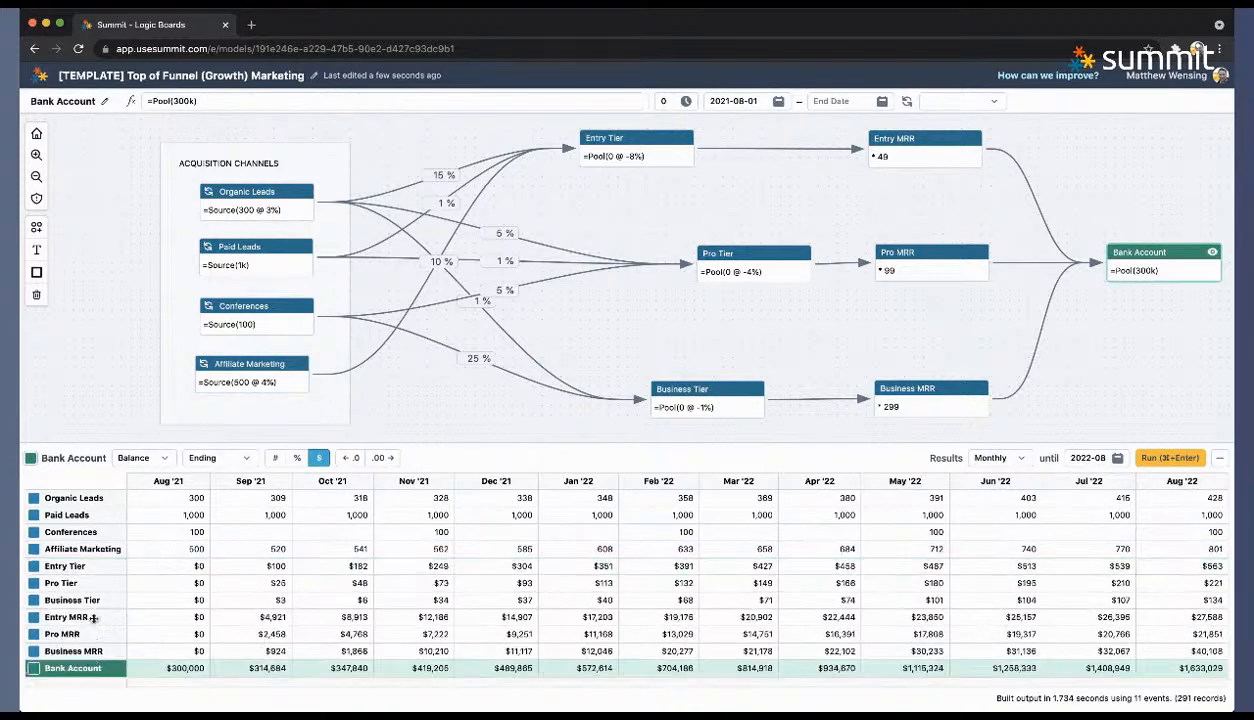
click(94, 566)
click(96, 583)
click(95, 600)
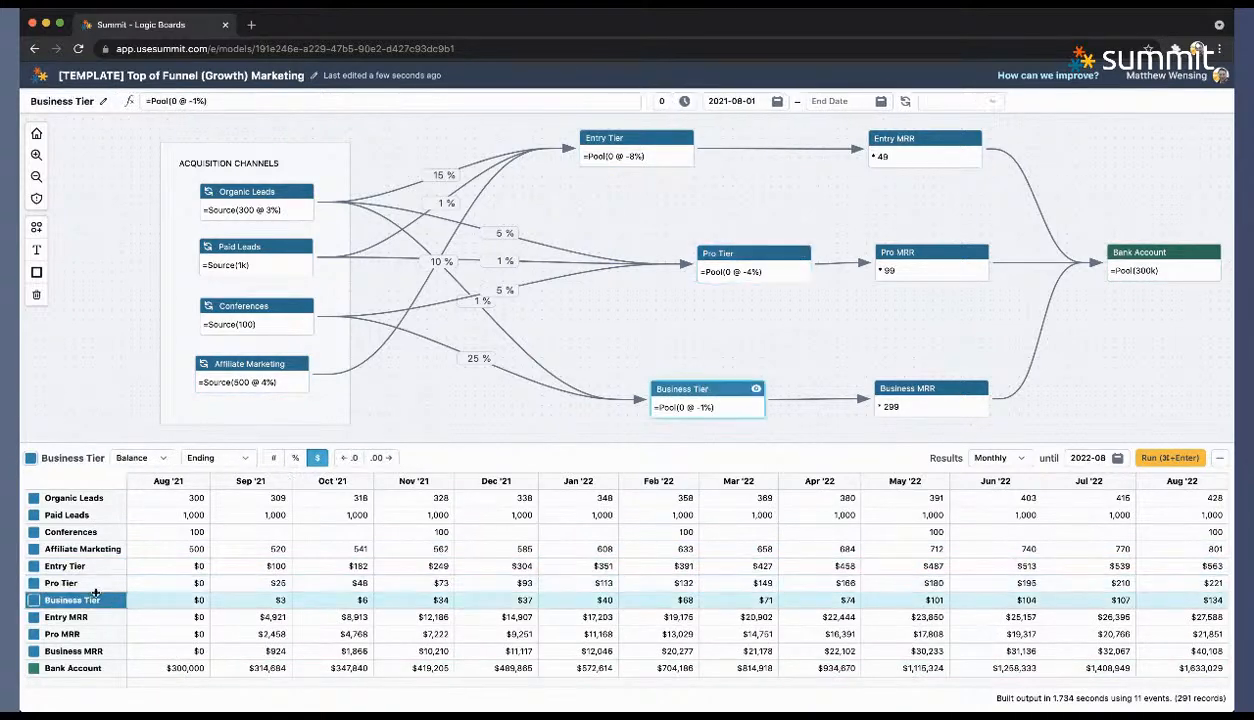
click(91, 566)
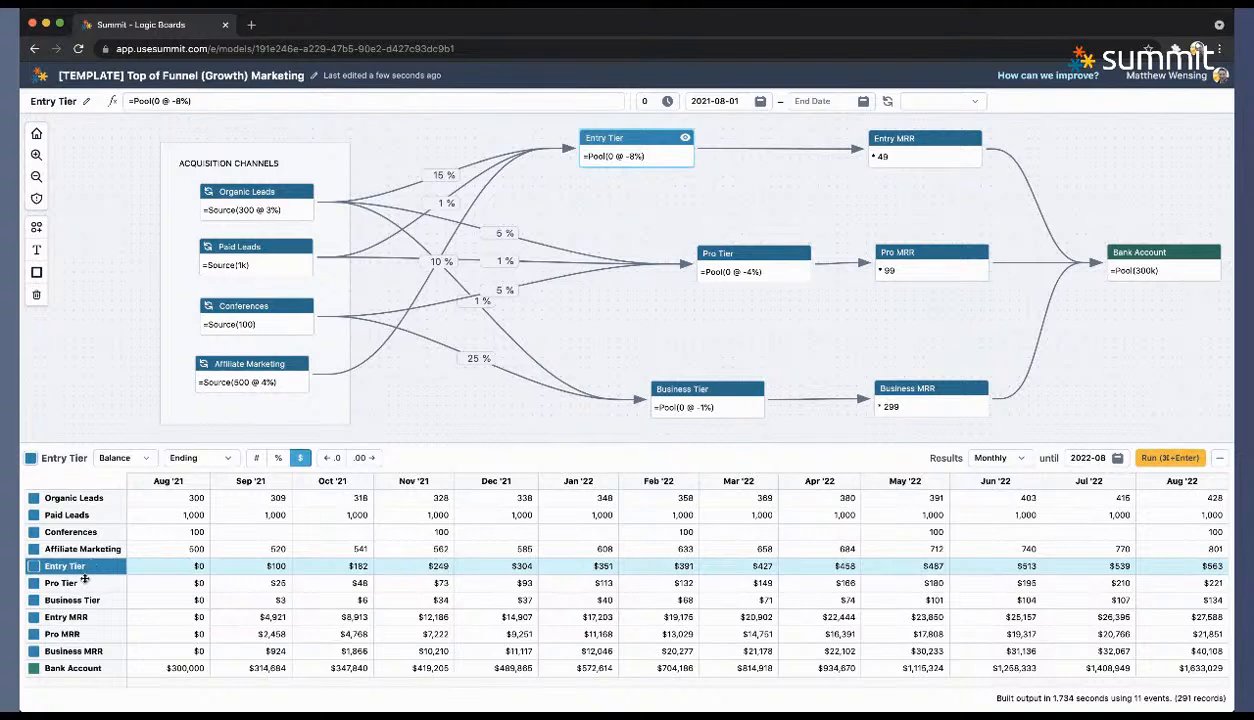
click(256, 457)
click(98, 583)
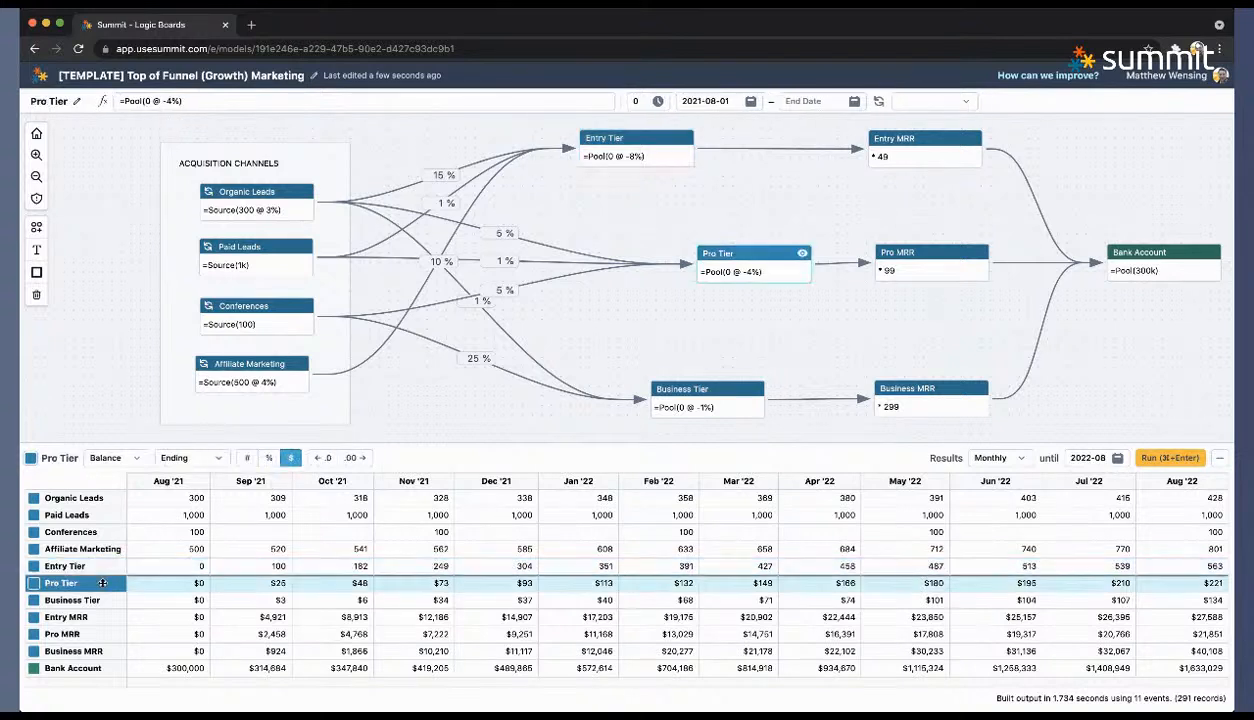
click(247, 457)
click(75, 600)
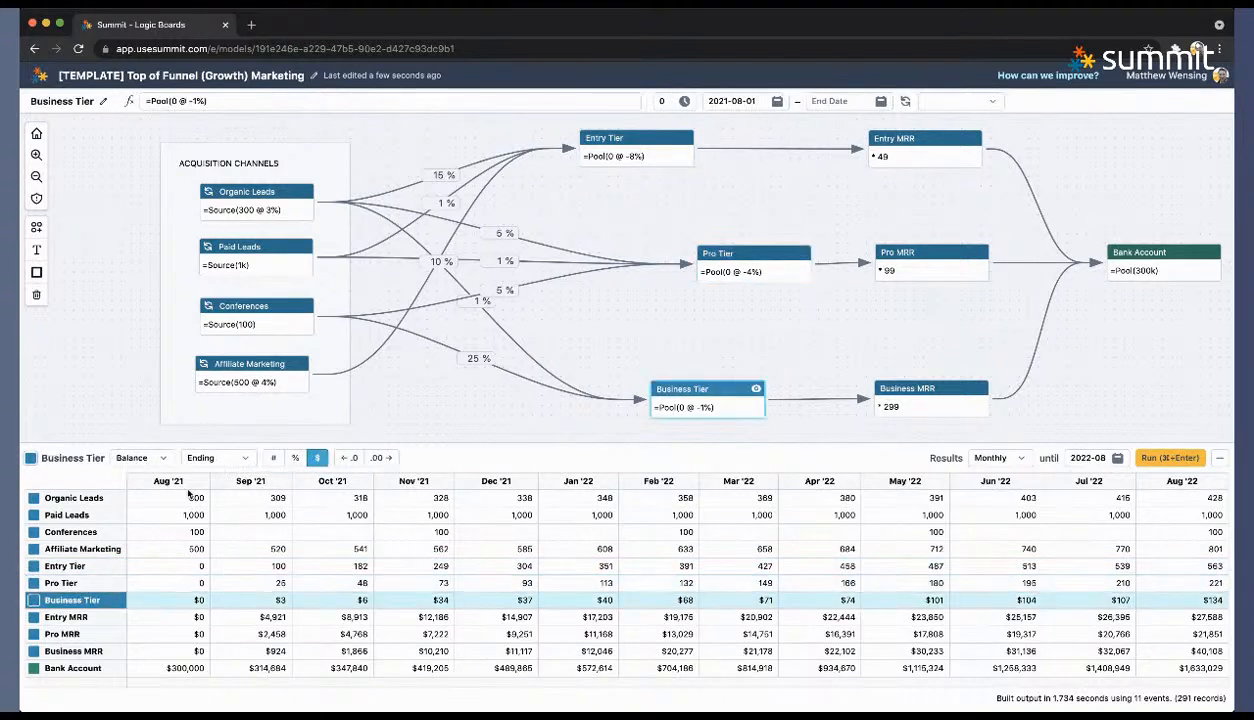
click(272, 457)
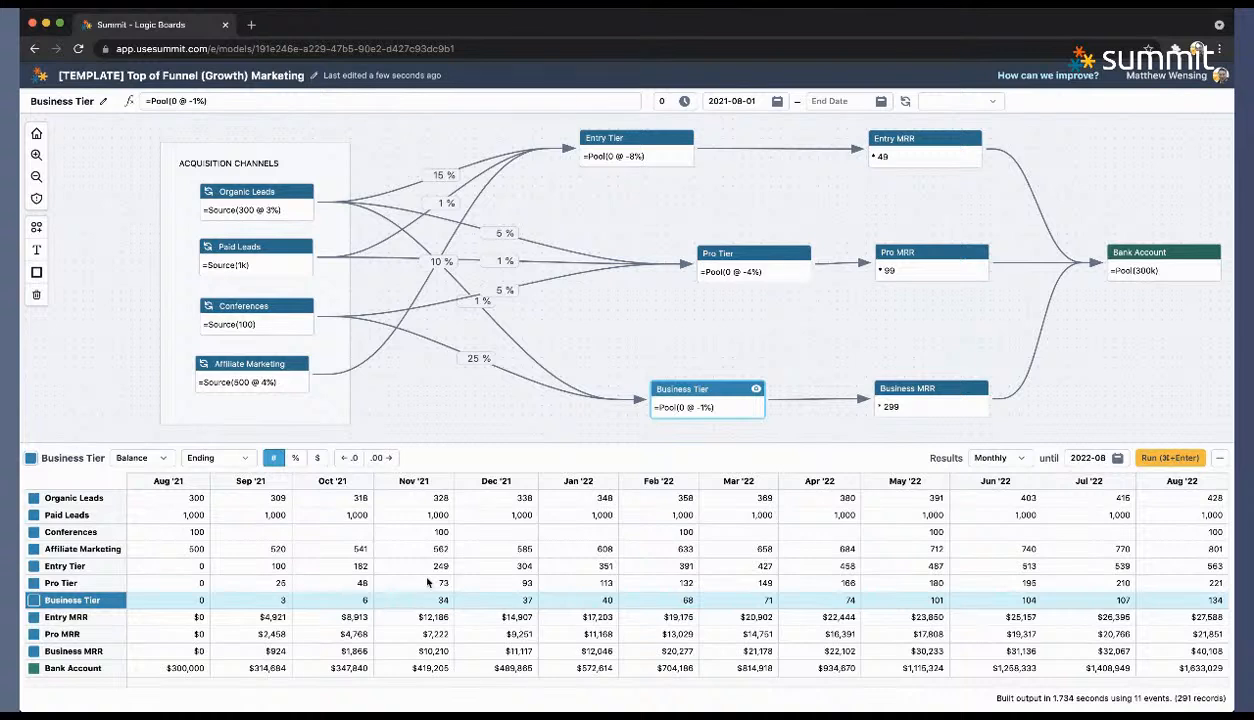
Step: Inspect the Entry MRR row and the Paid Leads and Conferences source nodes
click(96, 617)
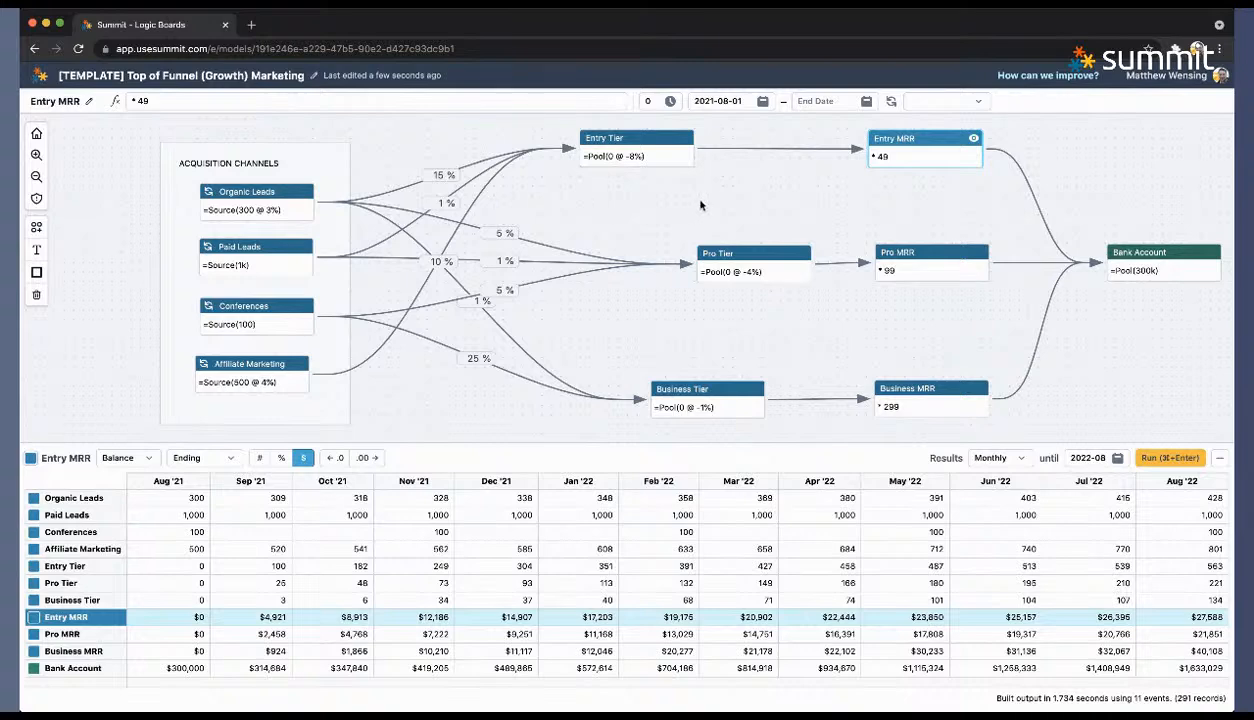
scroll(680, 203, right, 2)
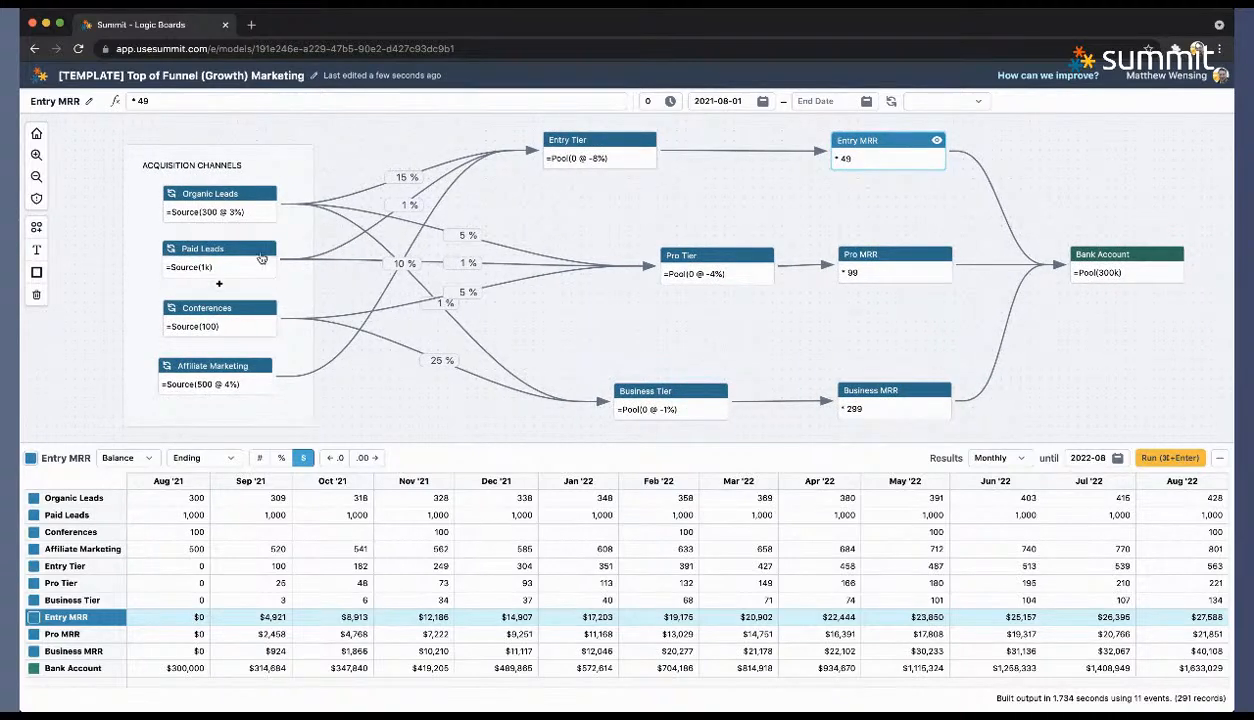
click(256, 252)
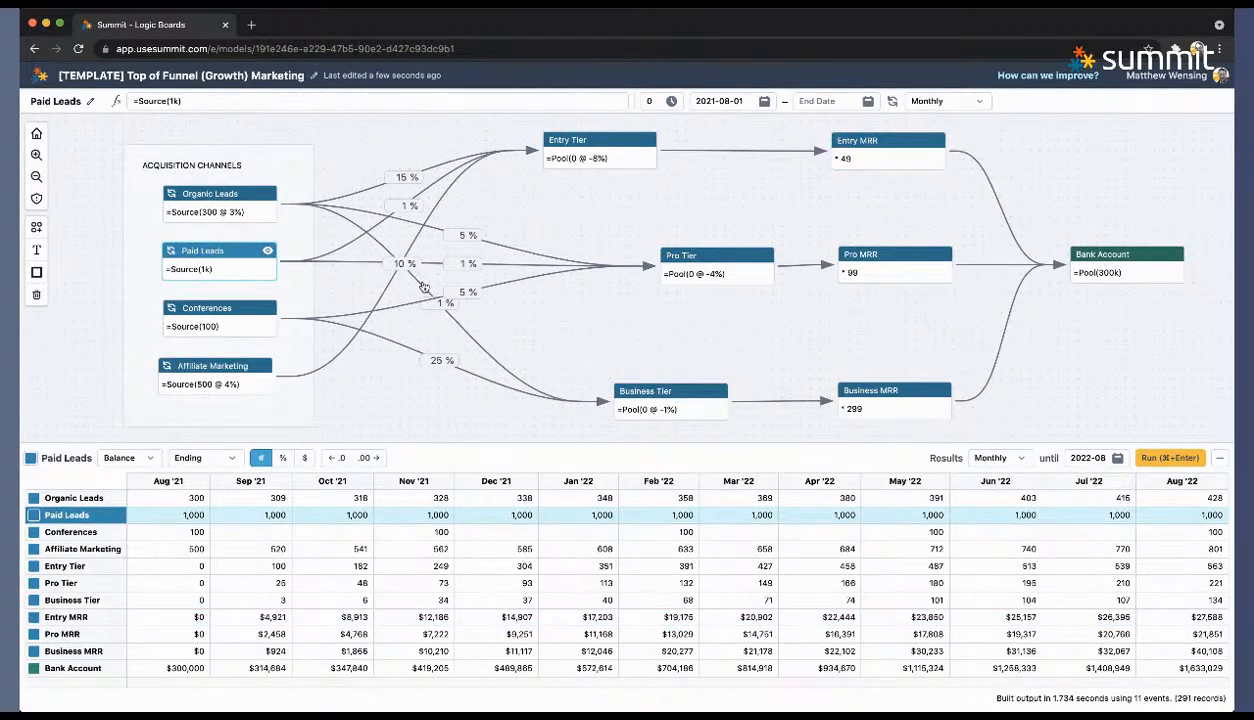
click(224, 307)
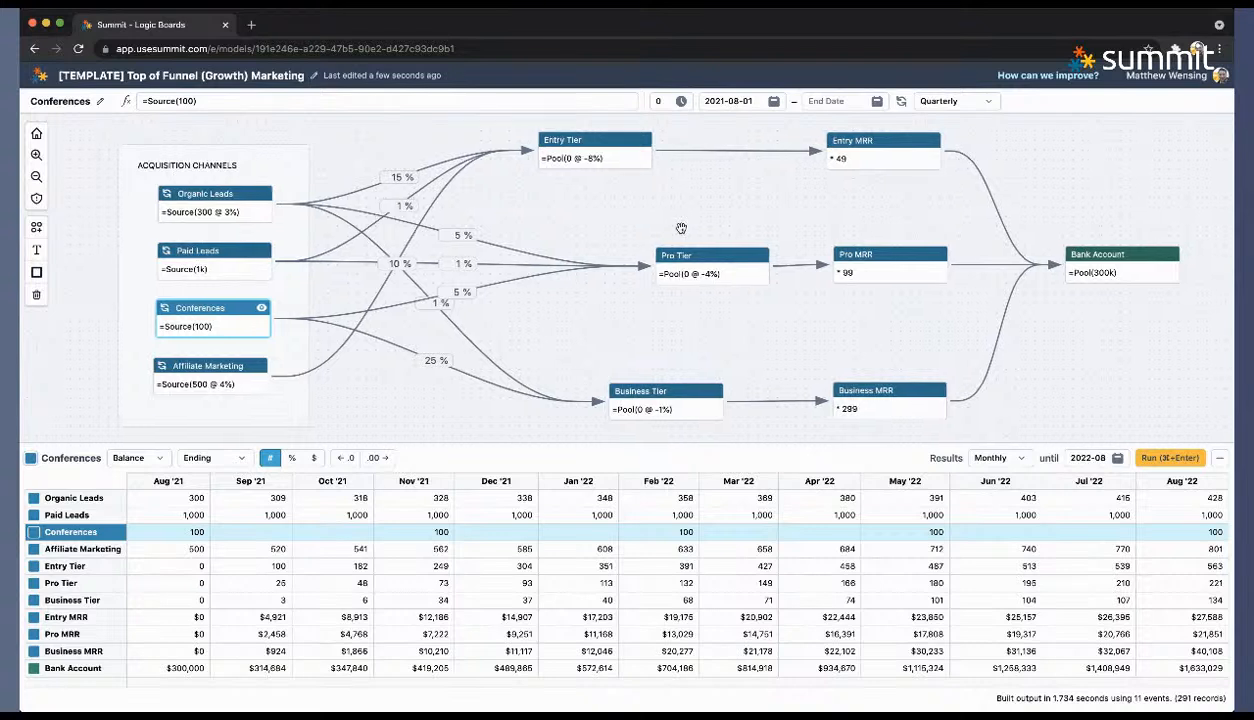
scroll(657, 221, right, 1)
click(233, 251)
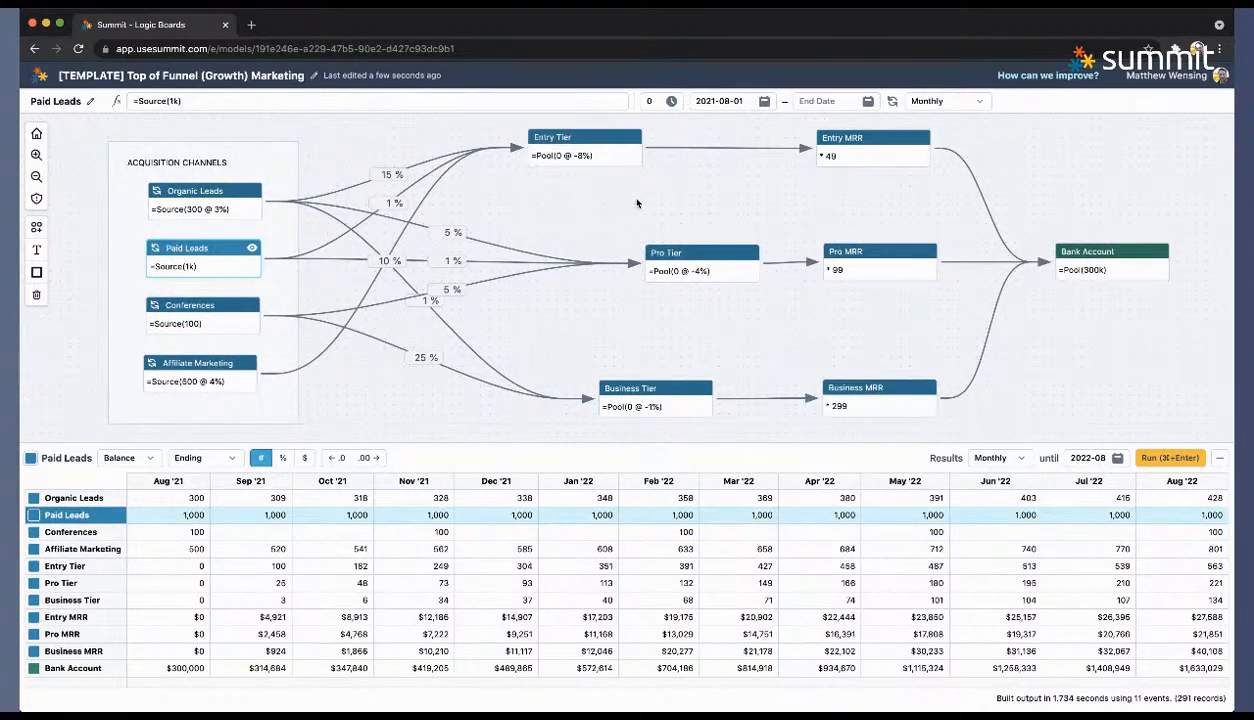
key(t)
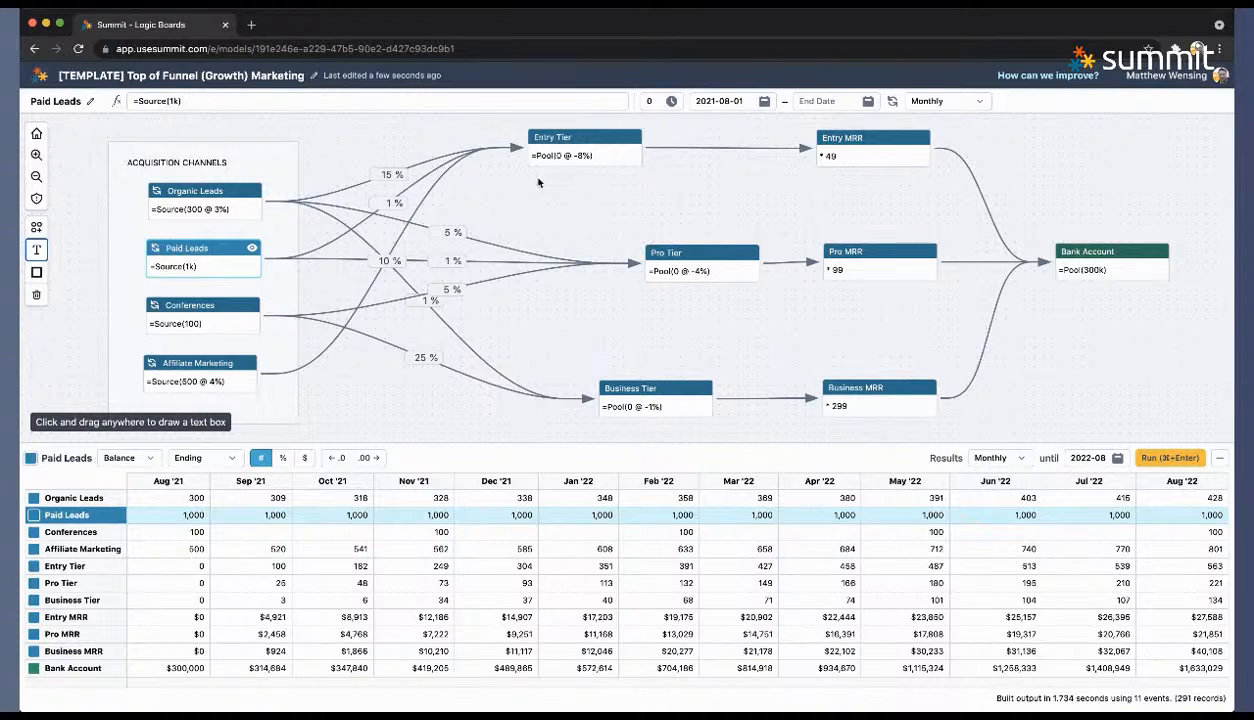
drag(536, 181, 797, 207)
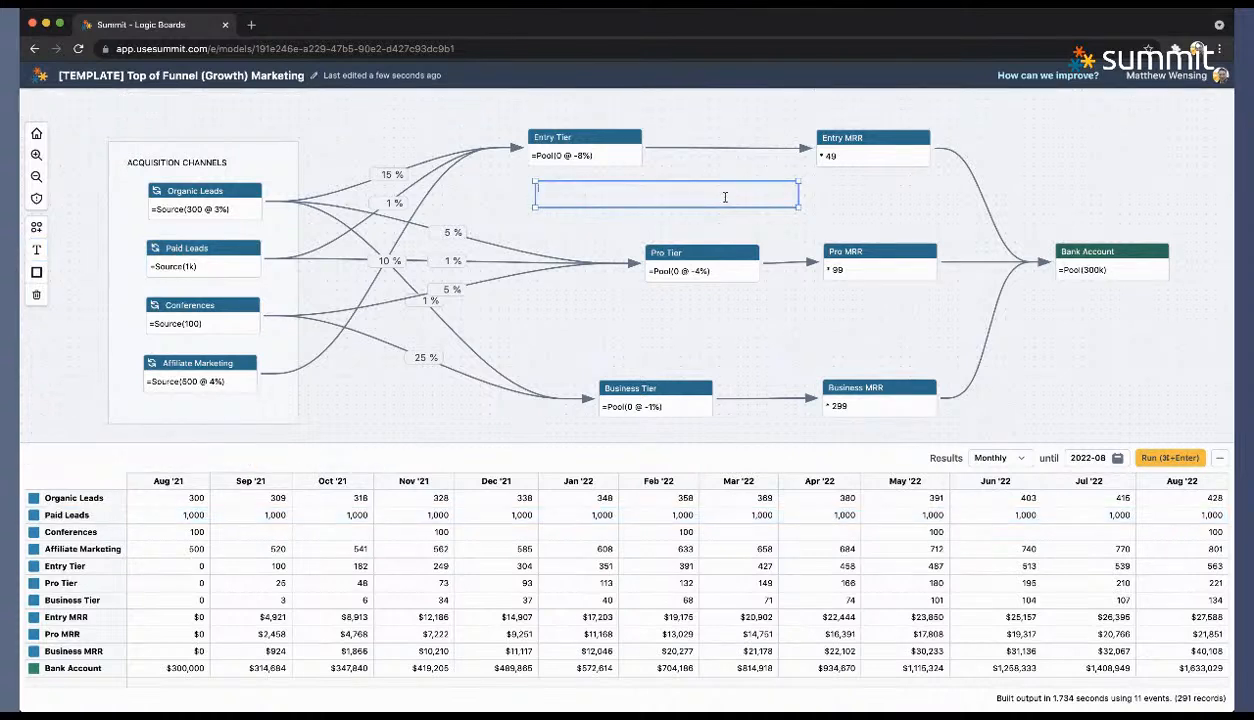
text(https://notion.so/abcd-def/growth)
text(-model)
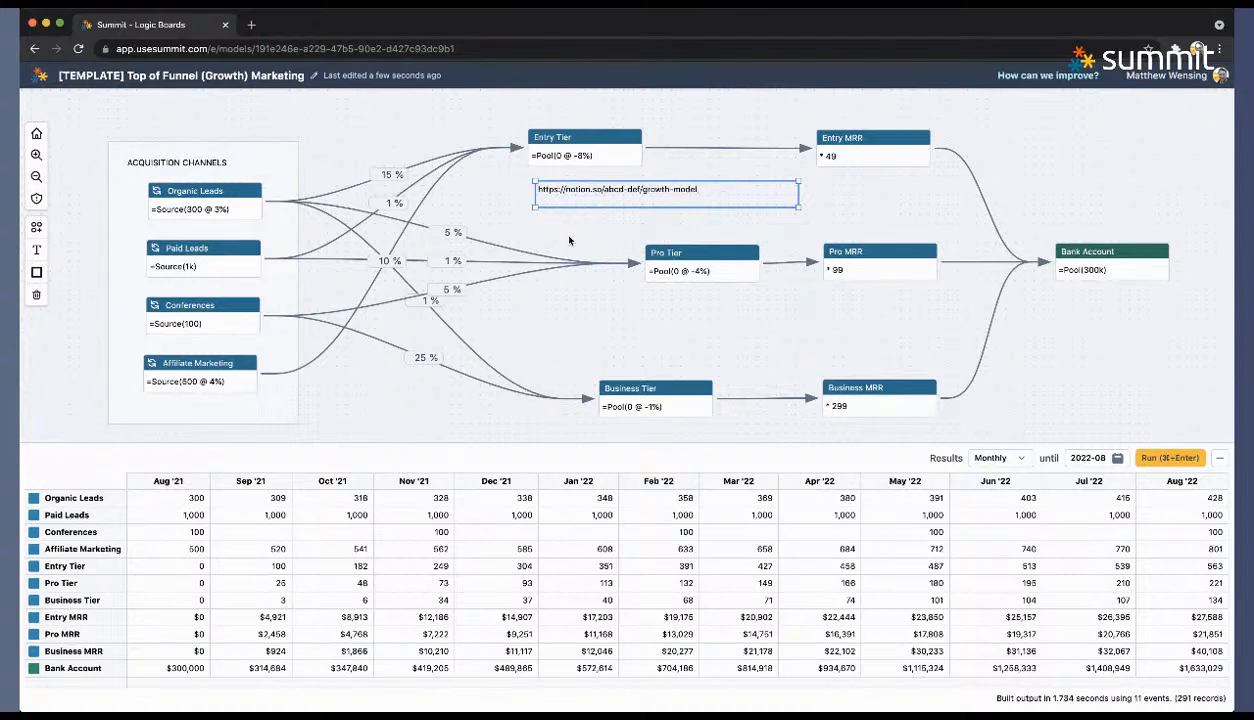
click(566, 238)
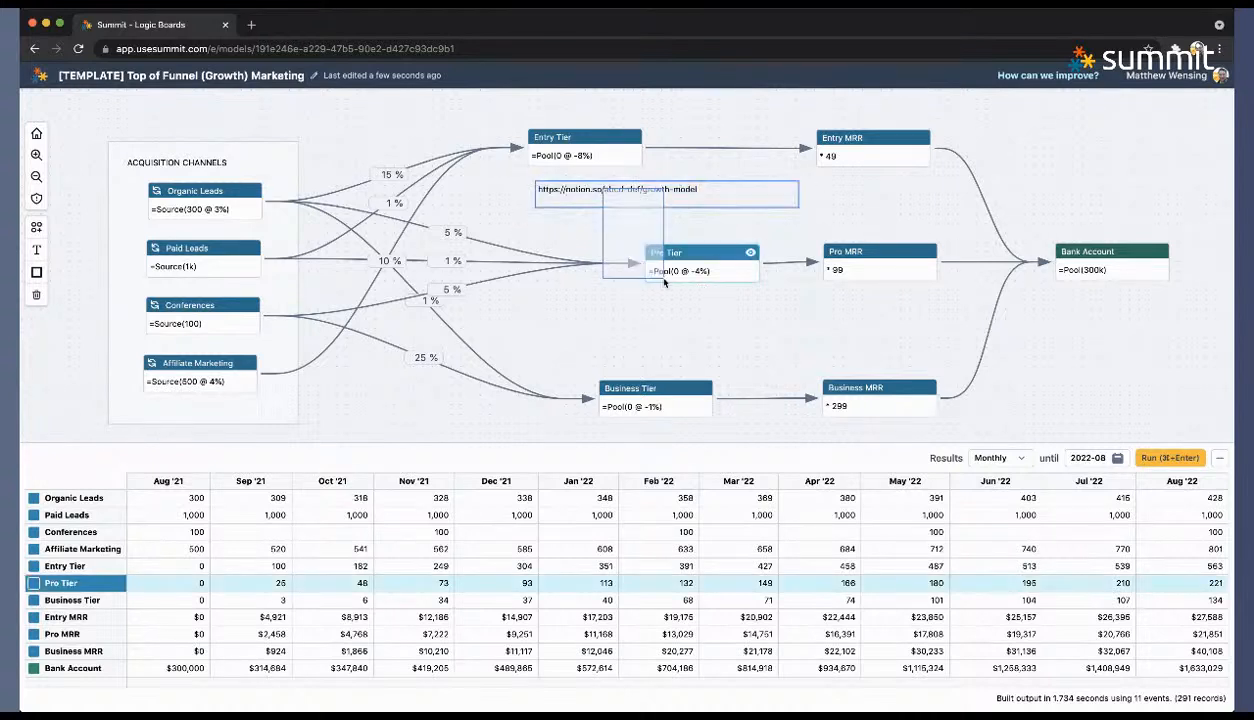
Step: Place the link above the Acquisition Channels group and zoom out to see the whole diagram
drag(707, 191, 294, 122)
click(714, 209)
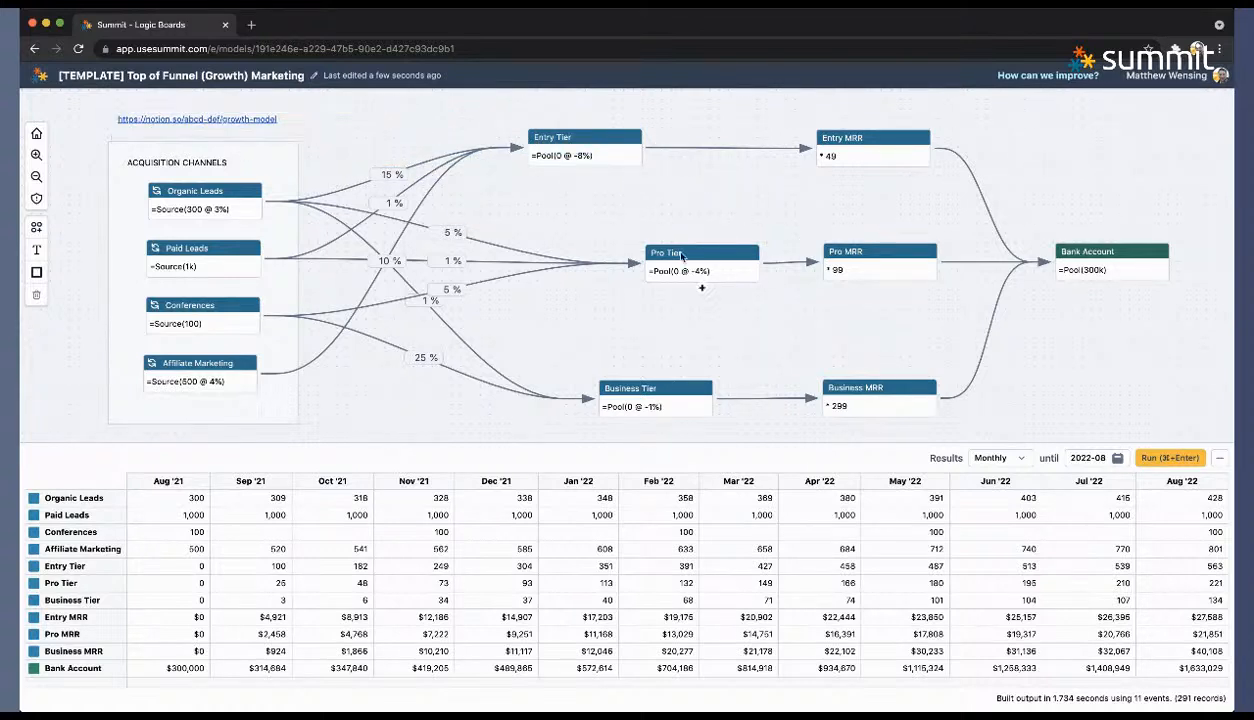
scroll(1152, 300, right, 5)
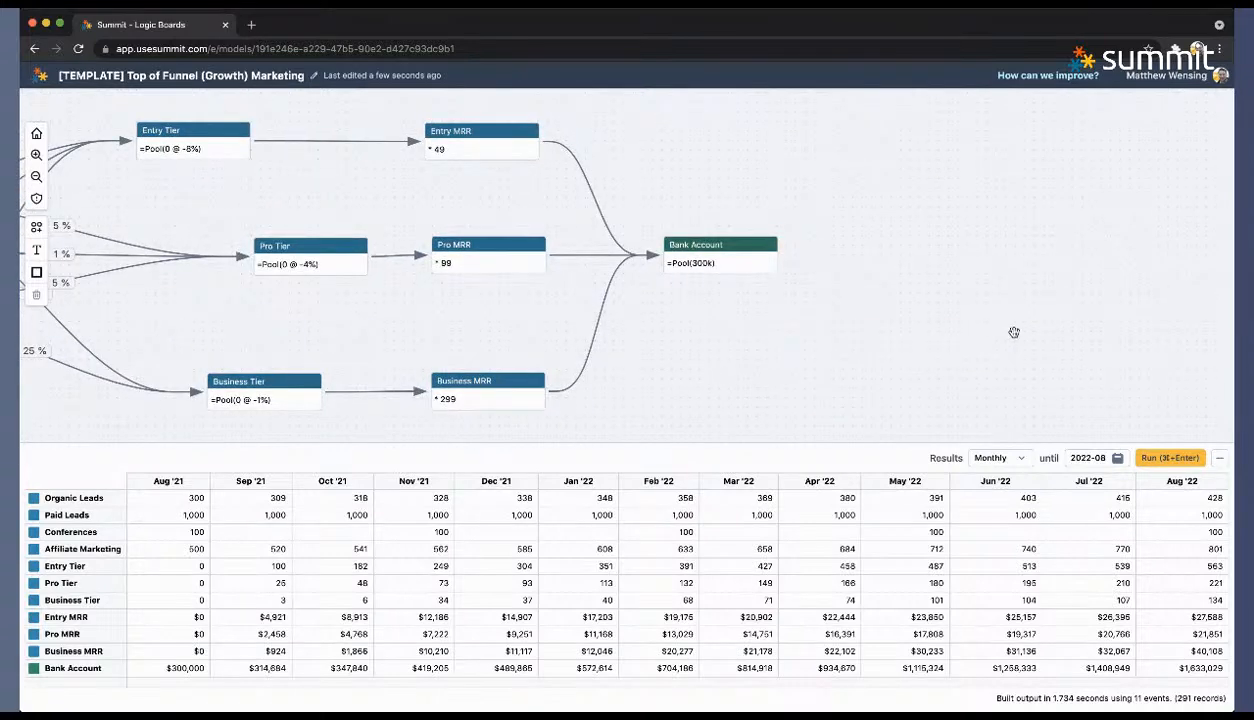
scroll(722, 339, left, 5)
click(44, 180)
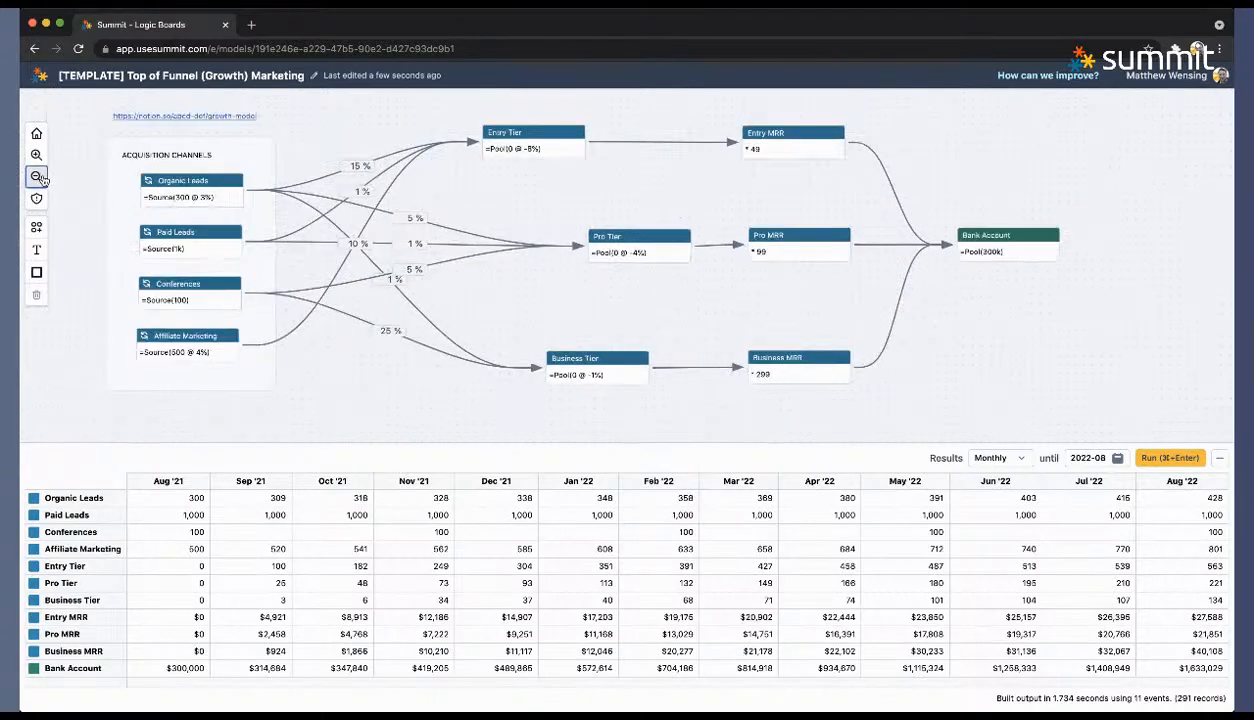
click(44, 180)
scroll(130, 214, left, 2)
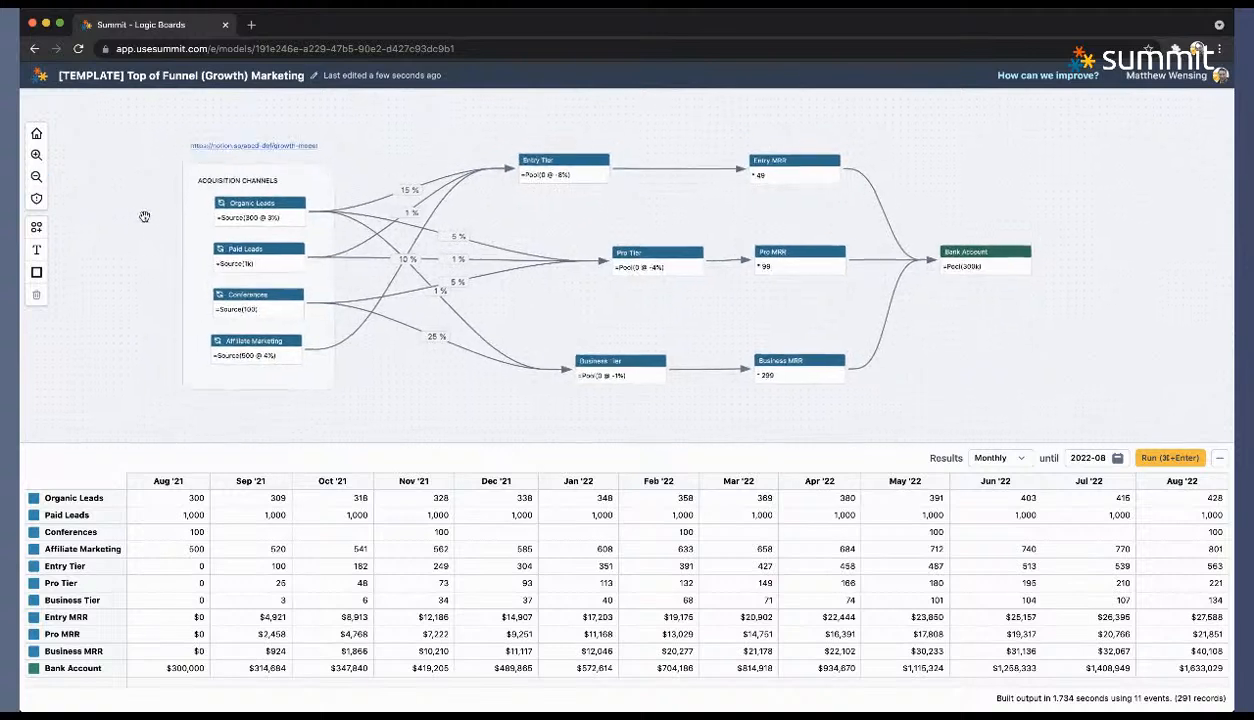